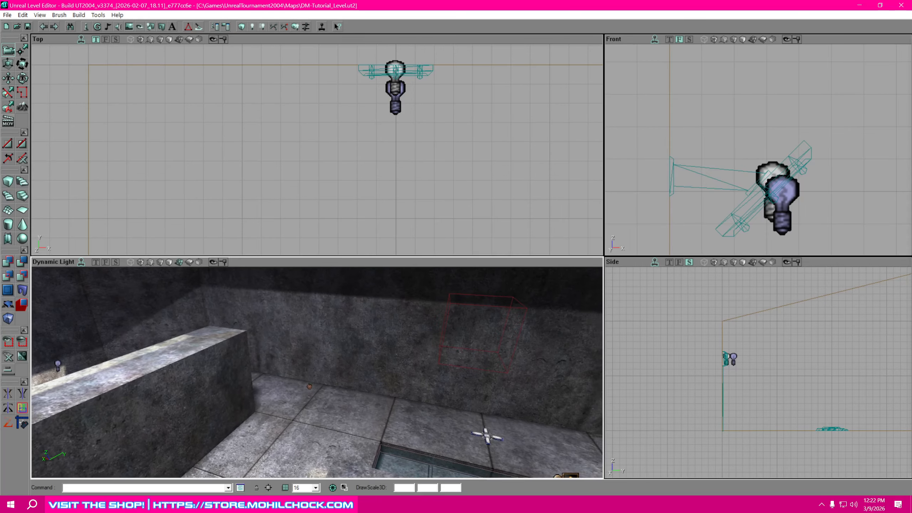
Examine the arena's walls, low blocks, pool and lights in 3D, and its overall layout from above
{"action": "left_click_drag", "start_coordinate": [435, 376], "coordinate": [498, 375]}
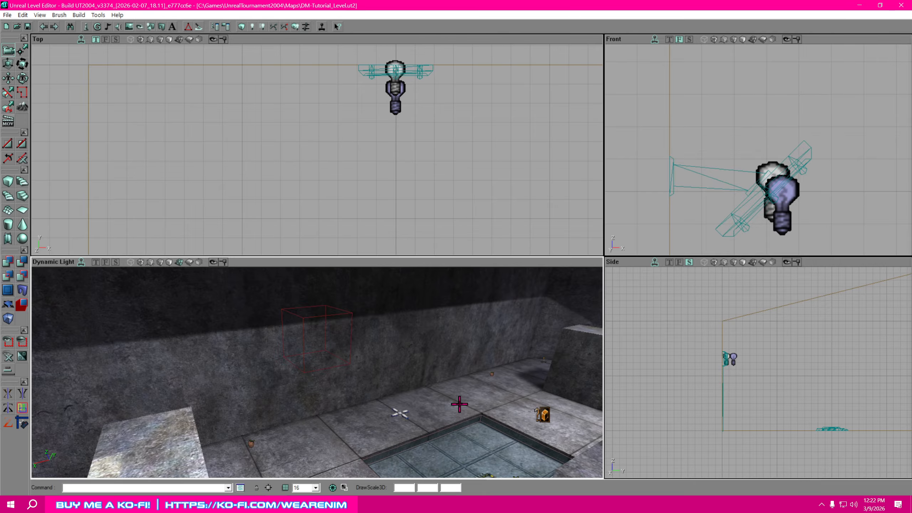
{"action": "right_click_drag", "start_coordinate": [460, 404], "coordinate": [598, 415]}
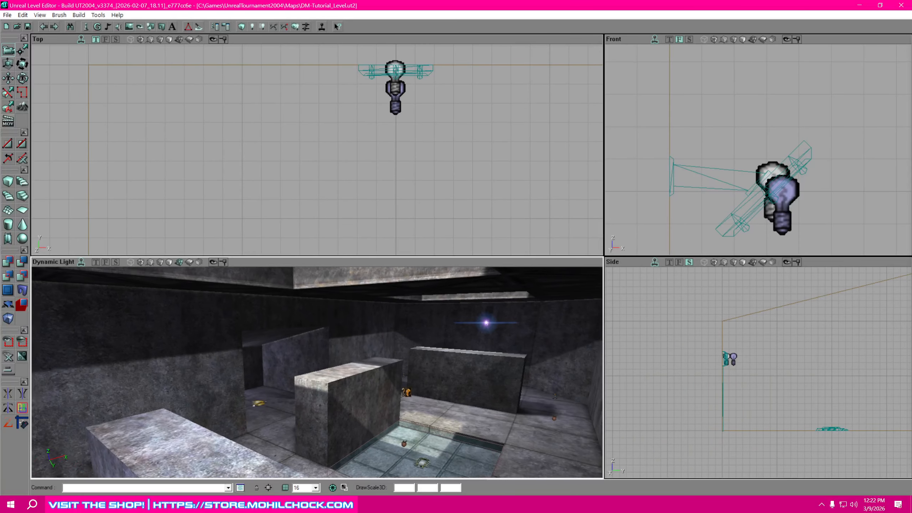
{"action": "right_click_drag", "start_coordinate": [317, 373], "coordinate": [323, 396]}
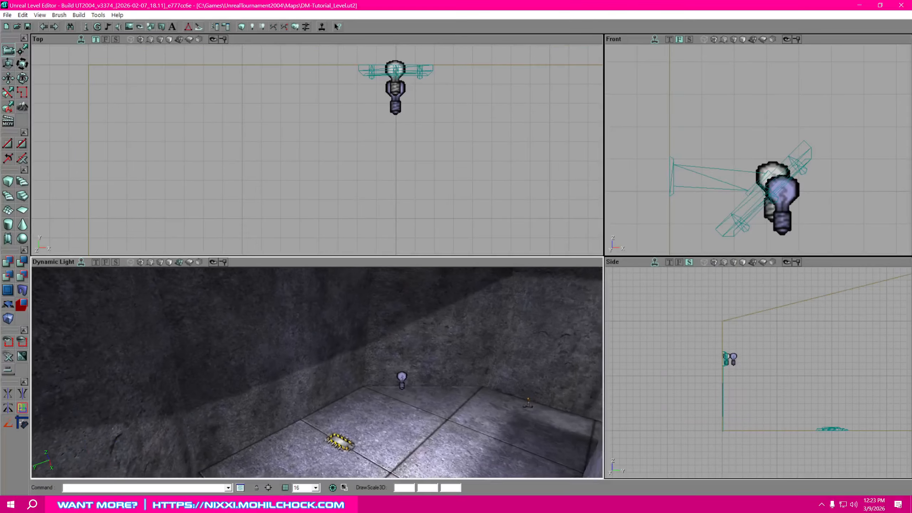
{"action": "right_click_drag", "start_coordinate": [317, 372], "coordinate": [489, 374]}
{"action": "right_click_drag", "start_coordinate": [317, 372], "coordinate": [230, 316]}
{"action": "right_click_drag", "start_coordinate": [317, 372], "coordinate": [508, 451]}
{"action": "right_click_drag", "start_coordinate": [345, 402], "coordinate": [453, 403]}
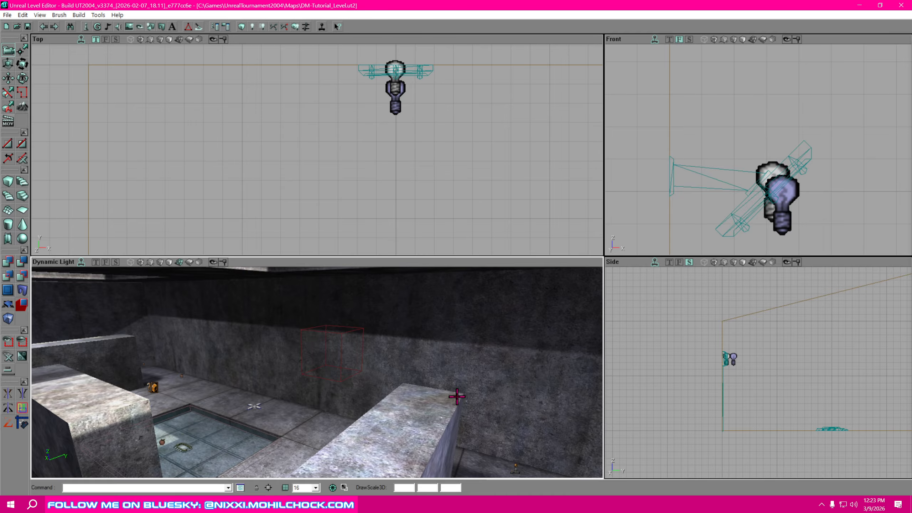
{"action": "left_click", "coordinate": [426, 185]}
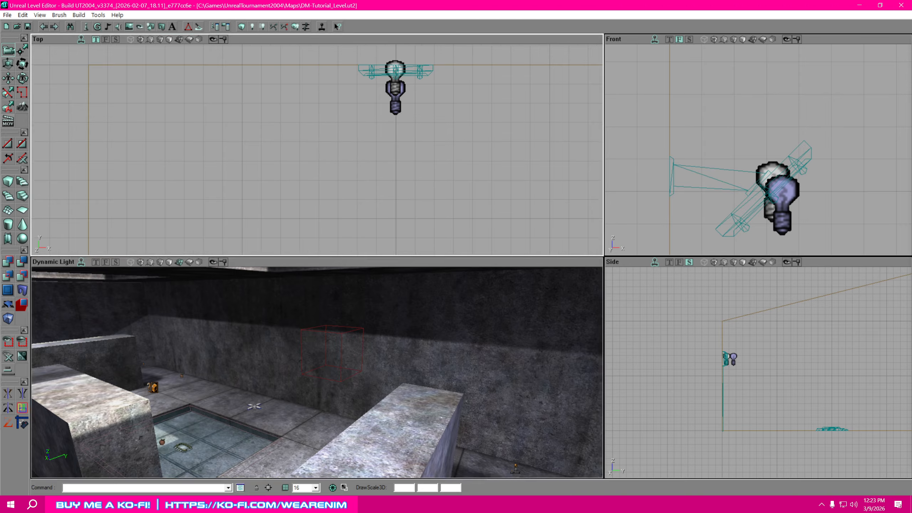
{"action": "scroll", "coordinate": [438, 174], "scroll_direction": "down", "scroll_amount": 10}
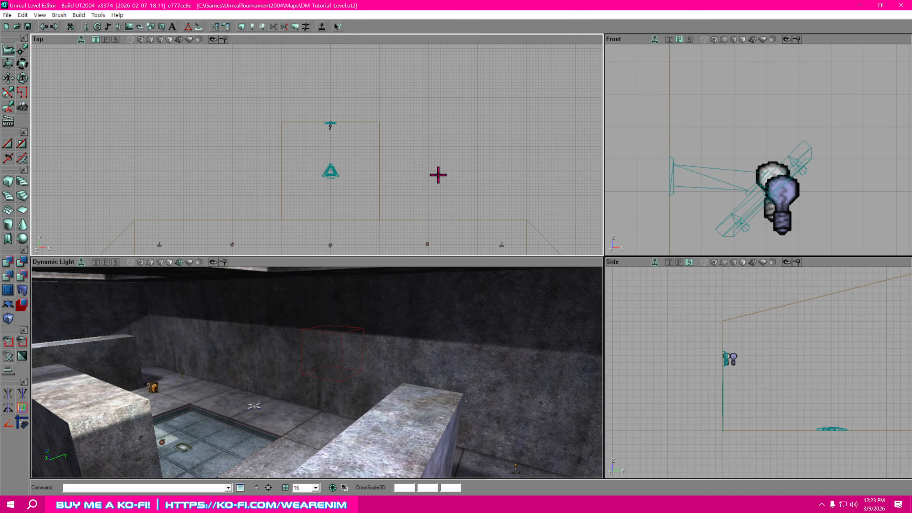
{"action": "right_click_drag", "start_coordinate": [438, 175], "coordinate": [470, 105]}
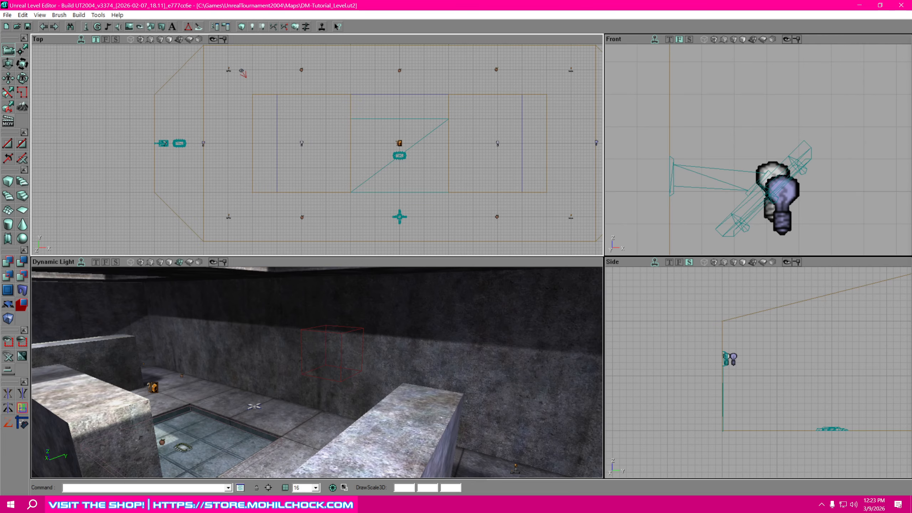
{"action": "mouse_move", "coordinate": [470, 105]}
{"action": "right_mouse_down"}
{"action": "mouse_move", "coordinate": [445, 111]}
{"action": "mouse_move", "coordinate": [472, 109]}
{"action": "right_mouse_up"}
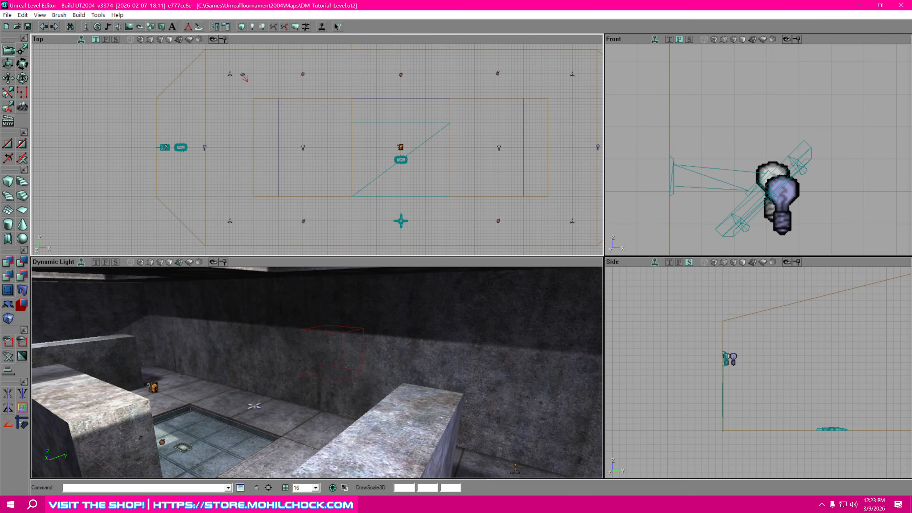
{"action": "right_click_drag", "start_coordinate": [460, 179], "coordinate": [446, 156]}
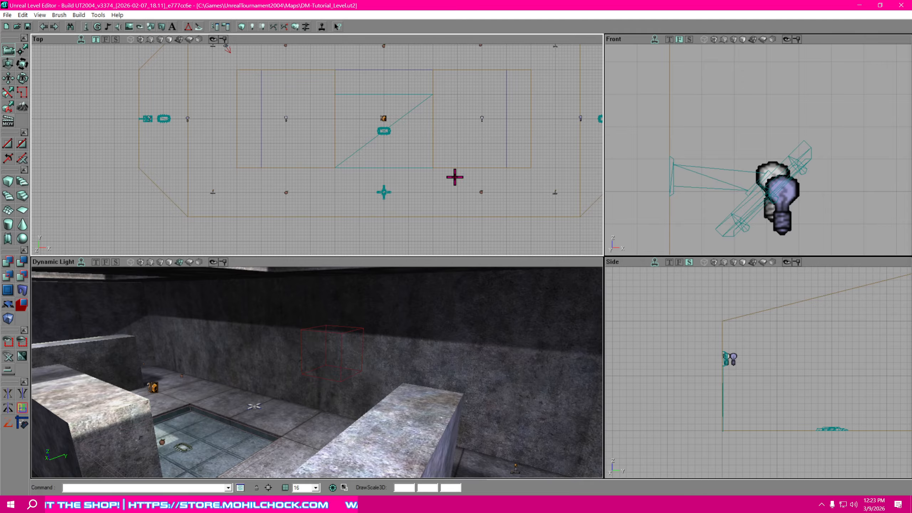
Move the angled left end section of the arena, with its lights and meshes, outward by the section's own depth
{"action": "right_click_drag", "start_coordinate": [341, 208], "coordinate": [462, 246]}
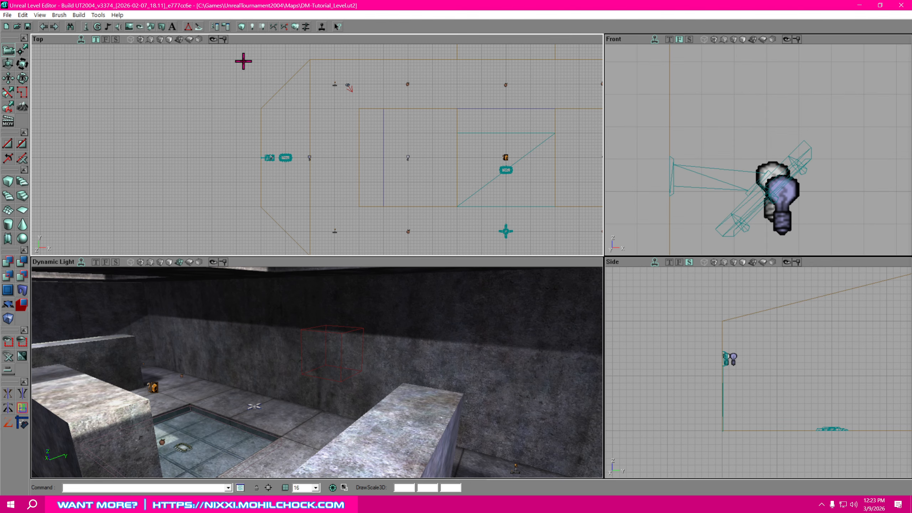
{"action": "mouse_move", "coordinate": [237, 60]}
{"action": "left_mouse_down", "text": "ctrl+alt"}
{"action": "mouse_move", "coordinate": [275, 233]}
{"action": "mouse_move", "coordinate": [309, 256]}
{"action": "left_mouse_up", "text": "ctrl+alt"}
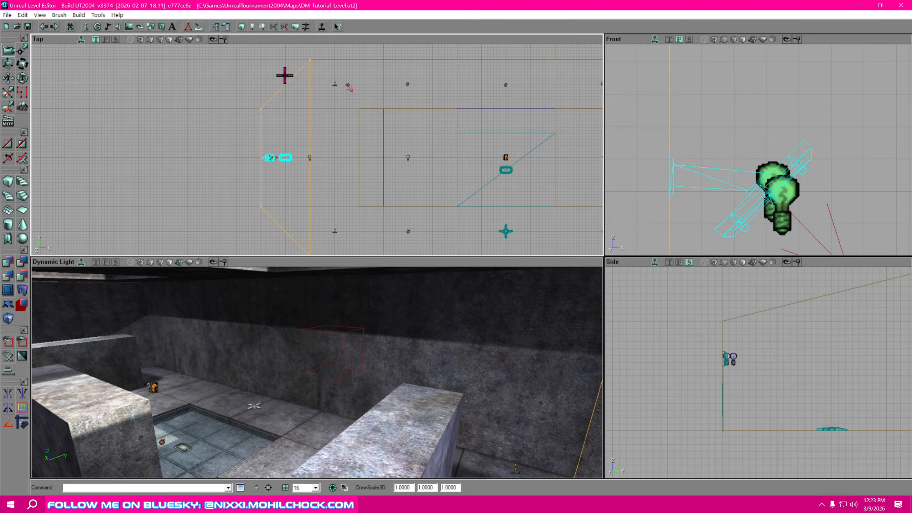
{"action": "mouse_move", "coordinate": [340, 150]}
{"action": "left_mouse_down"}
{"action": "mouse_move", "coordinate": [387, 146]}
{"action": "mouse_move", "coordinate": [356, 142]}
{"action": "mouse_move", "coordinate": [306, 206]}
{"action": "left_mouse_up"}
{"action": "scroll", "coordinate": [353, 157], "scroll_direction": "up", "scroll_amount": 5}
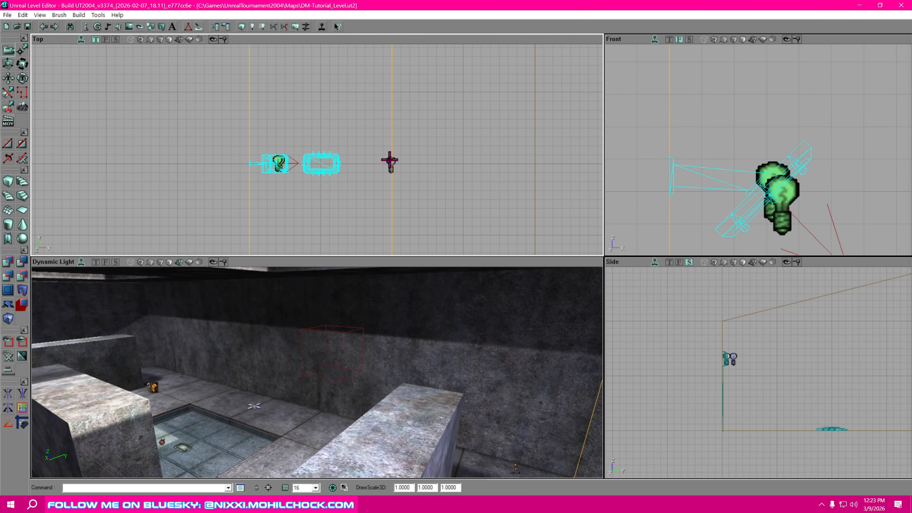
{"action": "mouse_move", "coordinate": [355, 188]}
{"action": "left_mouse_down"}
{"action": "mouse_move", "coordinate": [462, 50]}
{"action": "mouse_move", "coordinate": [370, 177]}
{"action": "left_mouse_up"}
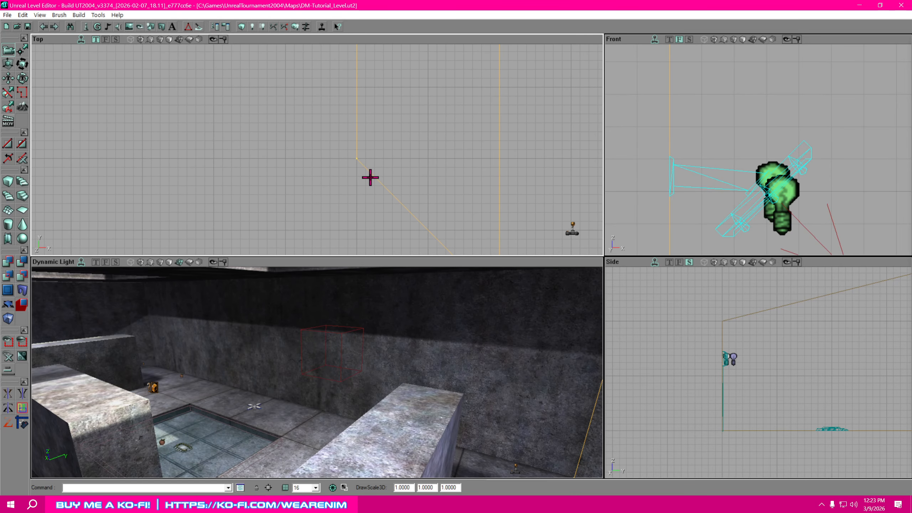
{"action": "right_click", "coordinate": [356, 159]}
{"action": "left_click_drag", "start_coordinate": [435, 153], "coordinate": [442, 220]}
{"action": "scroll", "coordinate": [434, 153], "scroll_direction": "down", "scroll_amount": 3}
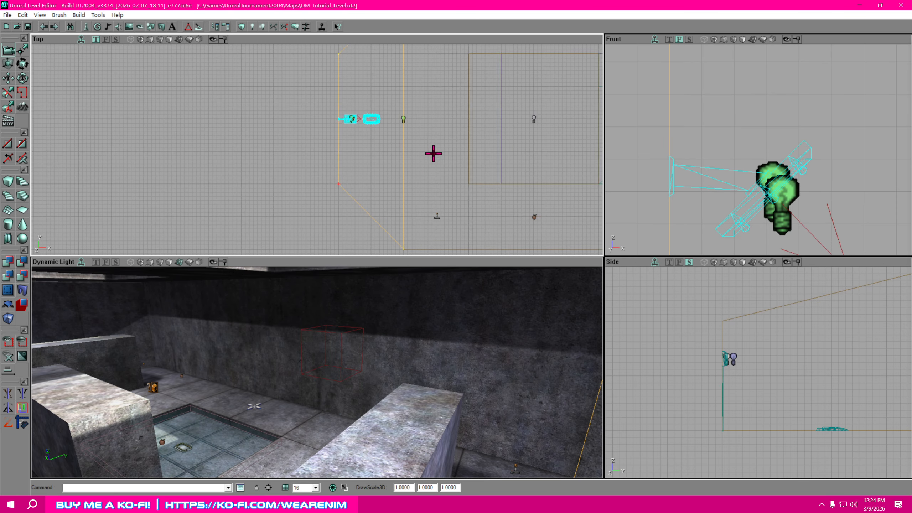
{"action": "left_click_drag", "start_coordinate": [383, 175], "coordinate": [420, 147]}
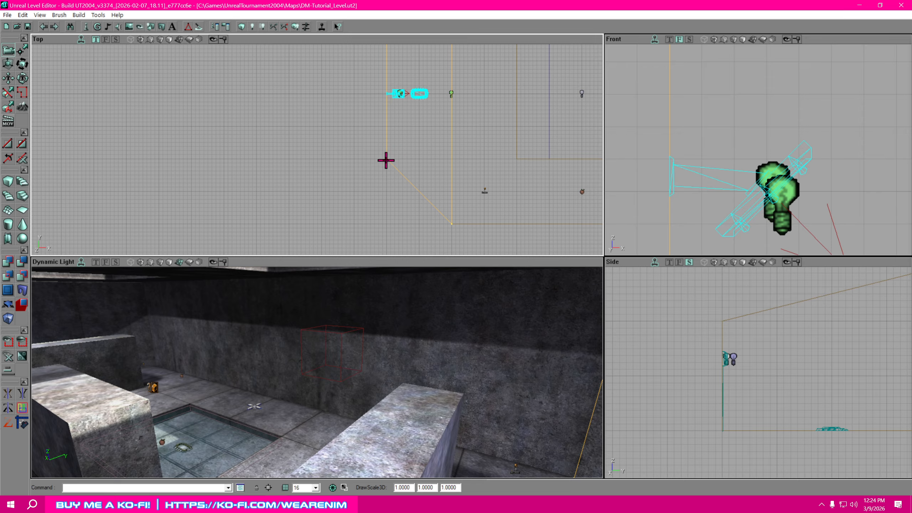
{"action": "left_click_drag", "start_coordinate": [387, 159], "coordinate": [322, 159], "text": "ctrl"}
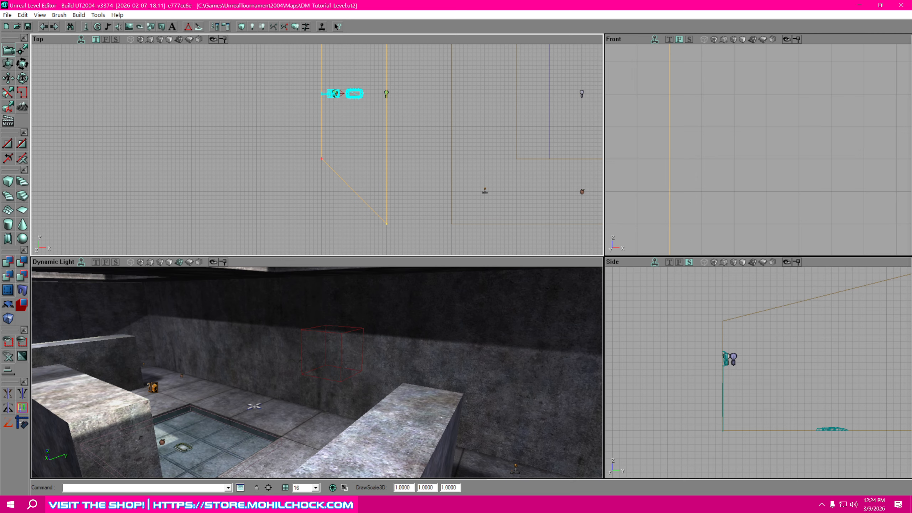
Move the angled right end section of the arena, with its lights and meshes, outward by the section's own depth
{"action": "left_click_drag", "start_coordinate": [425, 193], "coordinate": [384, 245]}
{"action": "right_click_drag", "start_coordinate": [444, 410], "coordinate": [485, 426]}
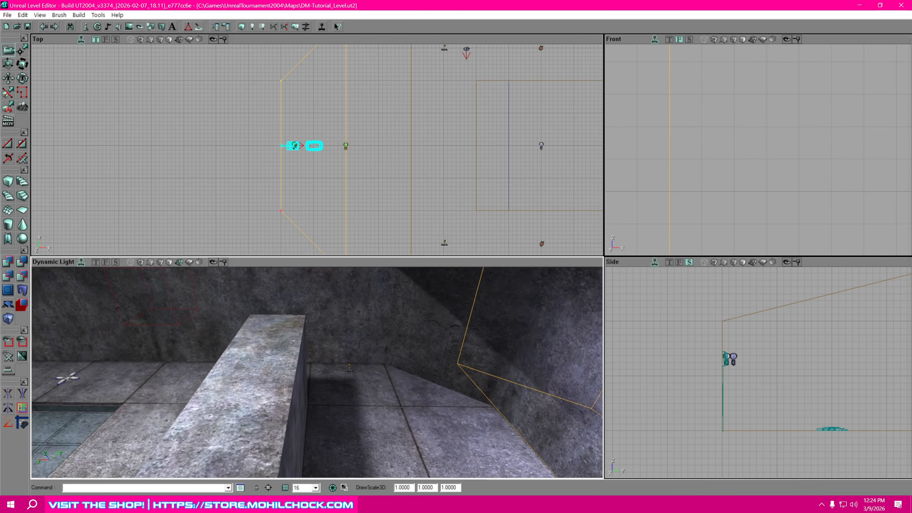
{"action": "left_click_drag", "start_coordinate": [444, 411], "coordinate": [458, 446]}
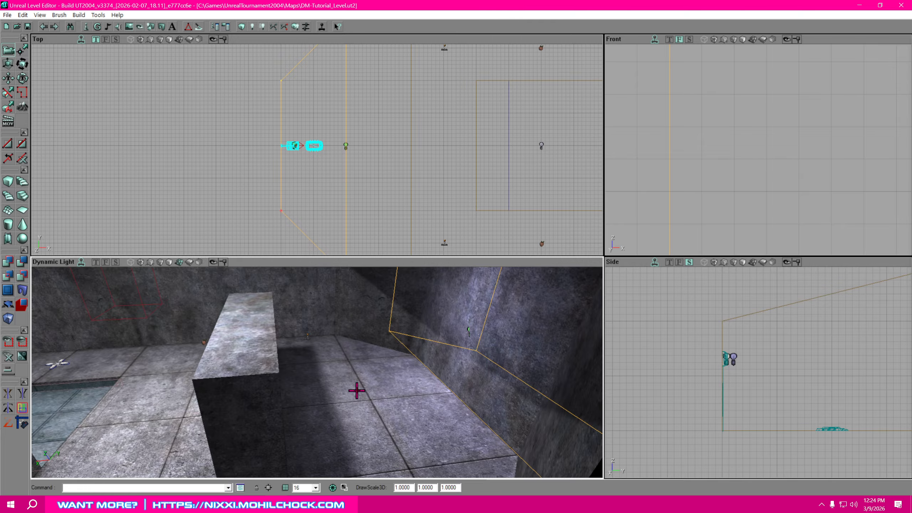
{"action": "mouse_move", "coordinate": [377, 393]}
{"action": "right_mouse_down"}
{"action": "mouse_move", "coordinate": [481, 404]}
{"action": "mouse_move", "coordinate": [399, 405]}
{"action": "mouse_move", "coordinate": [382, 430]}
{"action": "mouse_move", "coordinate": [316, 426]}
{"action": "mouse_move", "coordinate": [362, 402]}
{"action": "right_mouse_up"}
{"action": "left_click", "coordinate": [424, 183]}
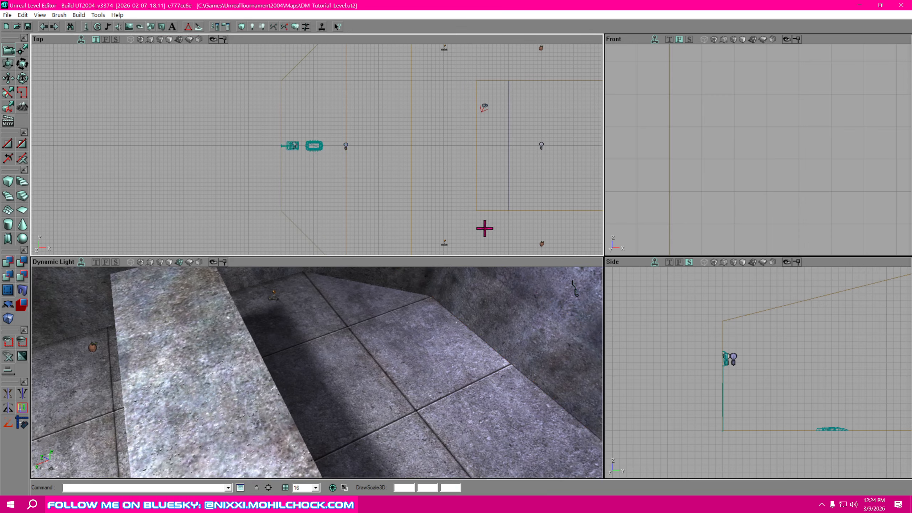
{"action": "left_click_drag", "start_coordinate": [459, 214], "coordinate": [387, 57]}
{"action": "scroll", "coordinate": [424, 181], "scroll_direction": "up", "scroll_amount": 5}
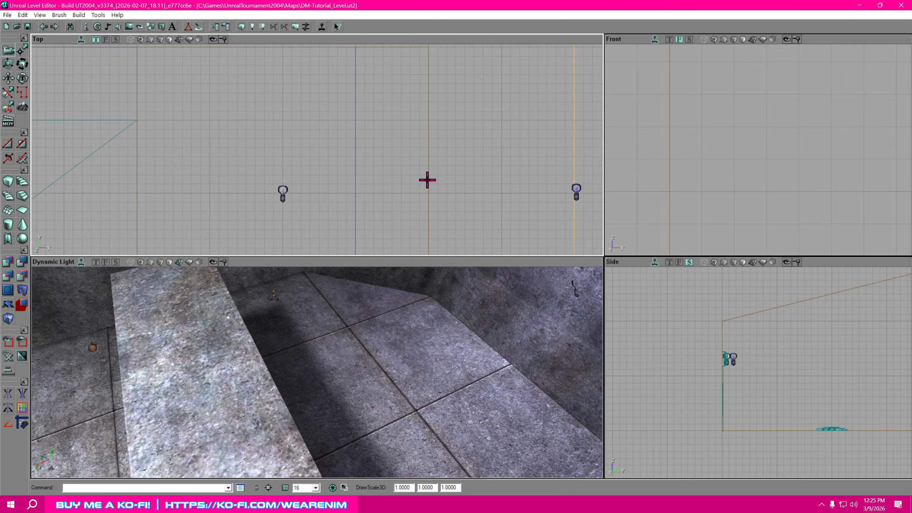
{"action": "left_click_drag", "start_coordinate": [427, 180], "coordinate": [216, 139]}
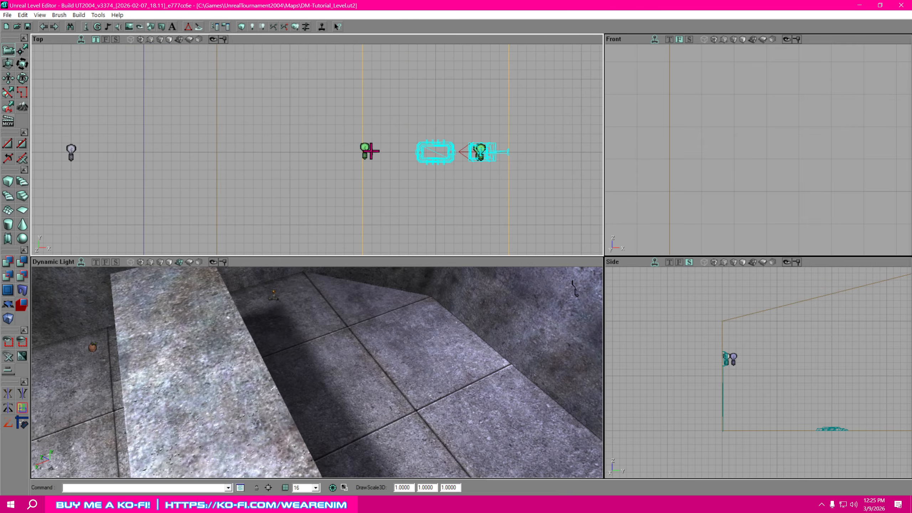
{"action": "left_click_drag", "start_coordinate": [381, 189], "coordinate": [257, 35]}
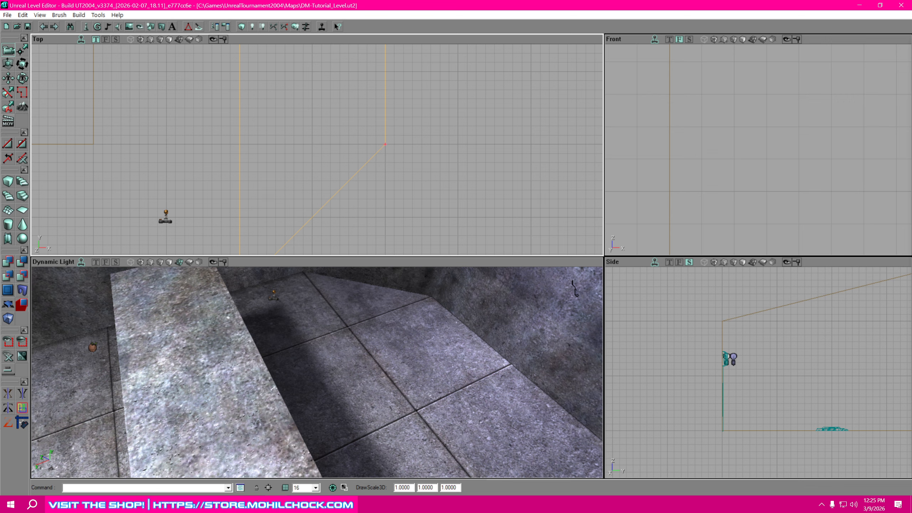
{"action": "left_click_drag", "start_coordinate": [385, 144], "coordinate": [531, 144], "text": "ctrl"}
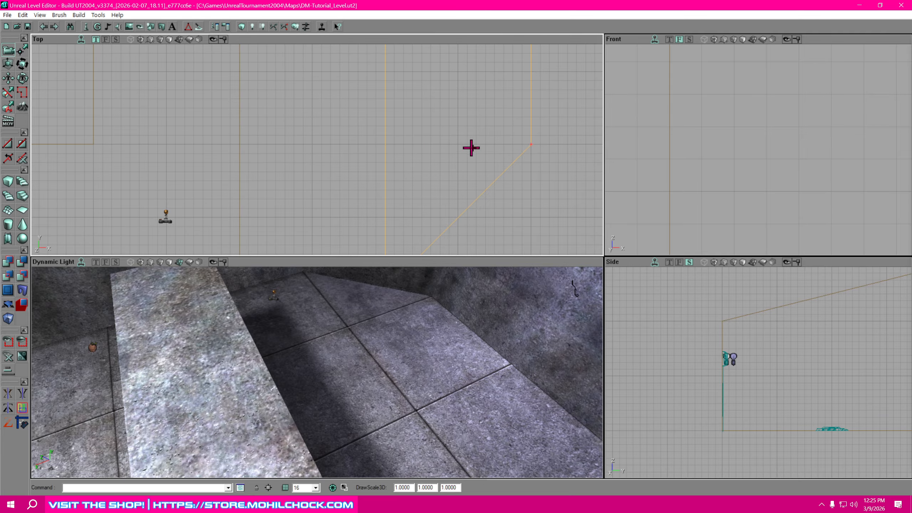
Extend the main room brush by vertex editing so its left and right edges meet the two angled end sections
{"action": "mouse_move", "coordinate": [469, 148]}
{"action": "left_mouse_down"}
{"action": "mouse_move", "coordinate": [533, 77]}
{"action": "mouse_move", "coordinate": [564, 133]}
{"action": "mouse_move", "coordinate": [438, 155]}
{"action": "mouse_move", "coordinate": [446, 169]}
{"action": "mouse_move", "coordinate": [457, 167]}
{"action": "left_mouse_up"}
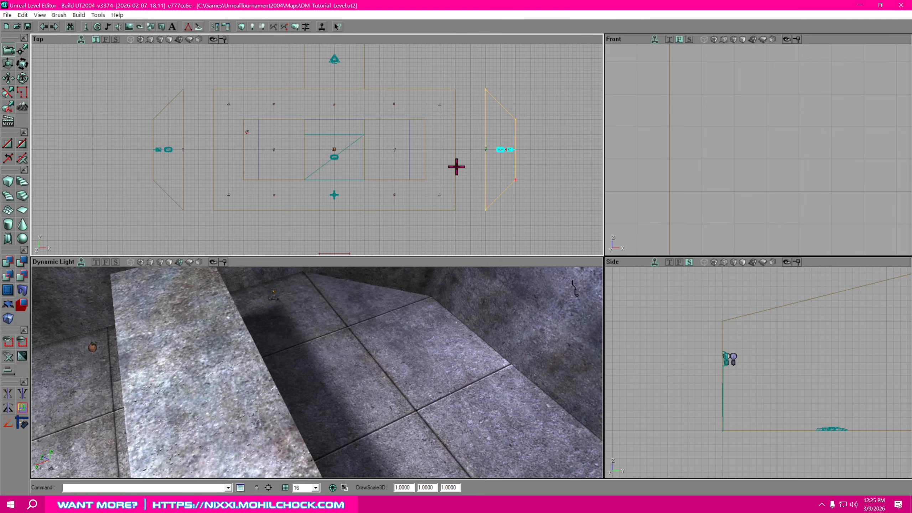
{"action": "left_click", "coordinate": [455, 168]}
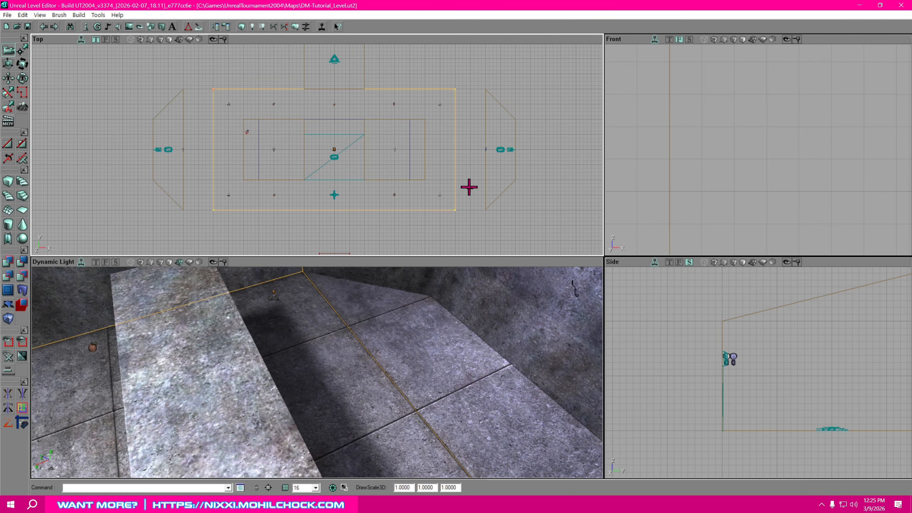
{"action": "left_click", "coordinate": [22, 52]}
{"action": "left_click_drag", "start_coordinate": [466, 225], "coordinate": [452, 67], "text": "ctrl+alt"}
{"action": "left_click_drag", "start_coordinate": [455, 210], "coordinate": [486, 210]}
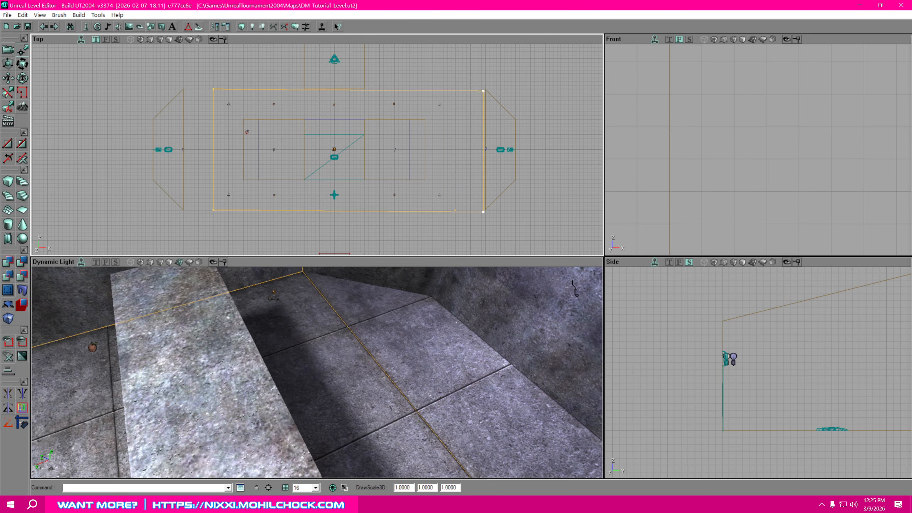
{"action": "left_click_drag", "start_coordinate": [435, 238], "coordinate": [644, 238]}
{"action": "left_click_drag", "start_coordinate": [430, 180], "coordinate": [409, 76], "text": "ctrl+alt"}
{"action": "left_click_drag", "start_coordinate": [422, 210], "coordinate": [392, 213]}
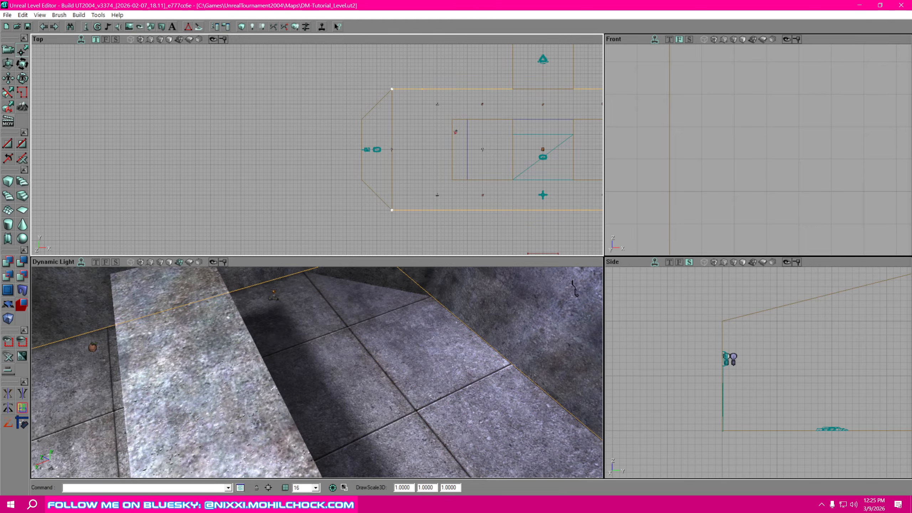
{"action": "left_click", "coordinate": [421, 189]}
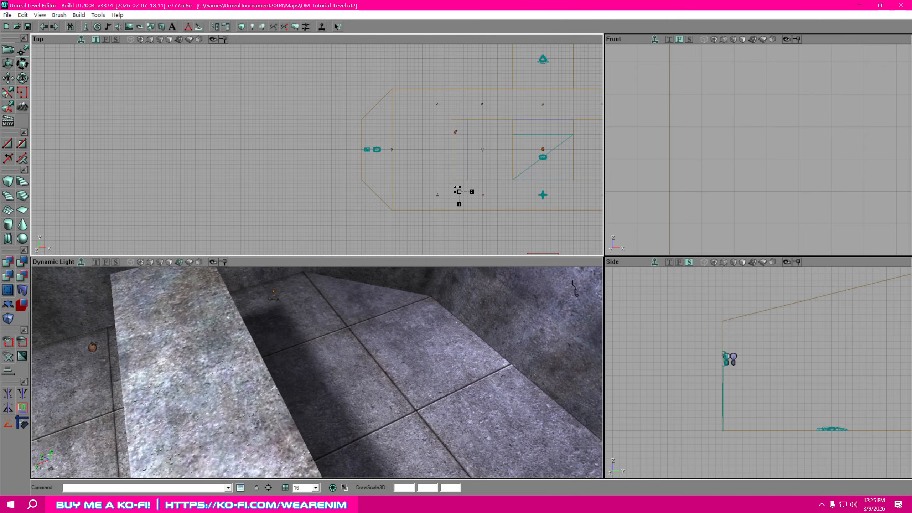
Examine the low wall block between the pool and the left end of the arena, in 3D and from above
{"action": "mouse_move", "coordinate": [453, 184]}
{"action": "left_mouse_down"}
{"action": "mouse_move", "coordinate": [489, 192]}
{"action": "mouse_move", "coordinate": [514, 217]}
{"action": "left_mouse_up"}
{"action": "right_click_drag", "start_coordinate": [381, 364], "coordinate": [363, 353]}
{"action": "key", "text": "a"}
{"action": "mouse_move", "coordinate": [369, 395]}
{"action": "left_mouse_down"}
{"action": "mouse_move", "coordinate": [337, 395]}
{"action": "mouse_move", "coordinate": [369, 410]}
{"action": "left_mouse_up"}
{"action": "mouse_move", "coordinate": [361, 370]}
{"action": "right_mouse_down"}
{"action": "mouse_move", "coordinate": [377, 354]}
{"action": "mouse_move", "coordinate": [359, 347]}
{"action": "mouse_move", "coordinate": [369, 357]}
{"action": "right_mouse_up"}
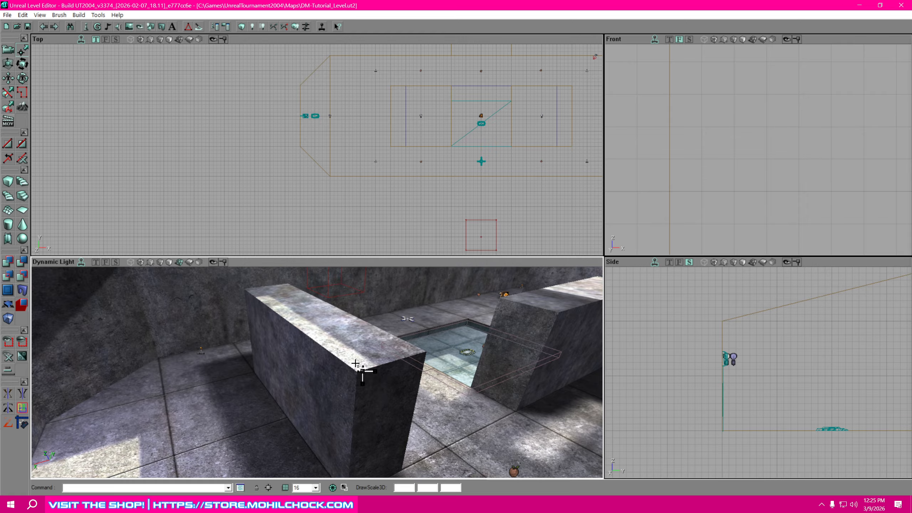
{"action": "right_click_drag", "start_coordinate": [356, 364], "coordinate": [337, 347]}
{"action": "right_click_drag", "start_coordinate": [454, 161], "coordinate": [381, 170]}
{"action": "scroll", "coordinate": [460, 185], "scroll_direction": "up", "scroll_amount": 3}
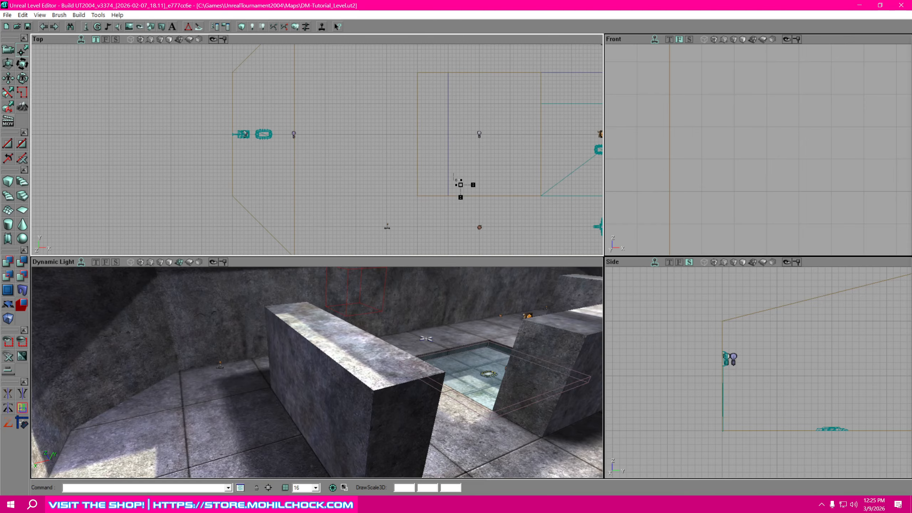
Move the thin wall block near the left end outward by its own thickness and extend its outer face to double the thickness
{"action": "left_click", "coordinate": [449, 182]}
{"action": "right_click_drag", "start_coordinate": [487, 185], "coordinate": [285, 191]}
{"action": "left_click_drag", "start_coordinate": [495, 312], "coordinate": [560, 289]}
{"action": "left_click_drag", "start_coordinate": [360, 287], "coordinate": [302, 248]}
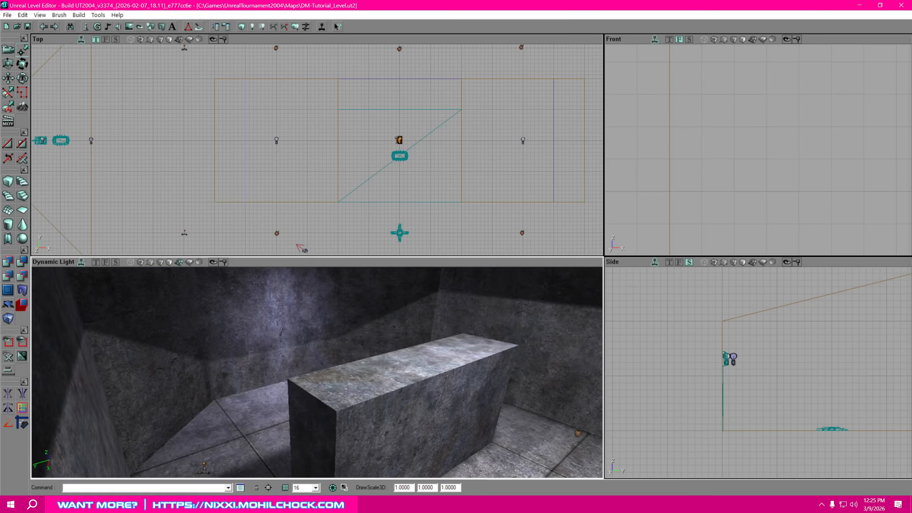
{"action": "right_click_drag", "start_coordinate": [301, 248], "coordinate": [373, 298]}
{"action": "right_click_drag", "start_coordinate": [359, 359], "coordinate": [341, 354]}
{"action": "left_click_drag", "start_coordinate": [341, 354], "coordinate": [332, 425]}
{"action": "right_click_drag", "start_coordinate": [332, 426], "coordinate": [363, 404]}
{"action": "left_click_drag", "start_coordinate": [477, 367], "coordinate": [456, 365]}
{"action": "right_click_drag", "start_coordinate": [456, 365], "coordinate": [502, 362]}
{"action": "mouse_move", "coordinate": [445, 144]}
{"action": "left_mouse_down"}
{"action": "mouse_move", "coordinate": [151, 145]}
{"action": "mouse_move", "coordinate": [176, 145]}
{"action": "left_mouse_up"}
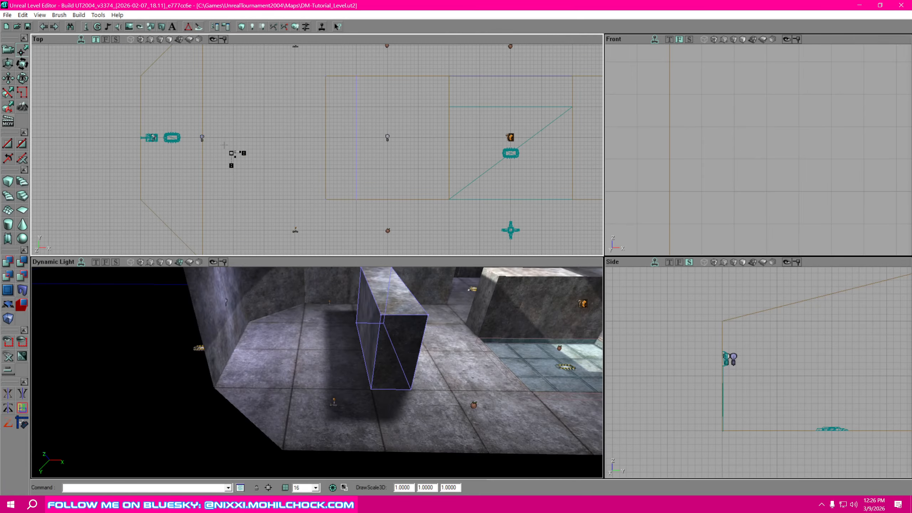
{"action": "mouse_move", "coordinate": [368, 206]}
{"action": "left_mouse_down", "text": "ctrl+alt"}
{"action": "mouse_move", "coordinate": [304, 74]}
{"action": "mouse_move", "coordinate": [268, 66]}
{"action": "left_mouse_up", "text": "ctrl+alt"}
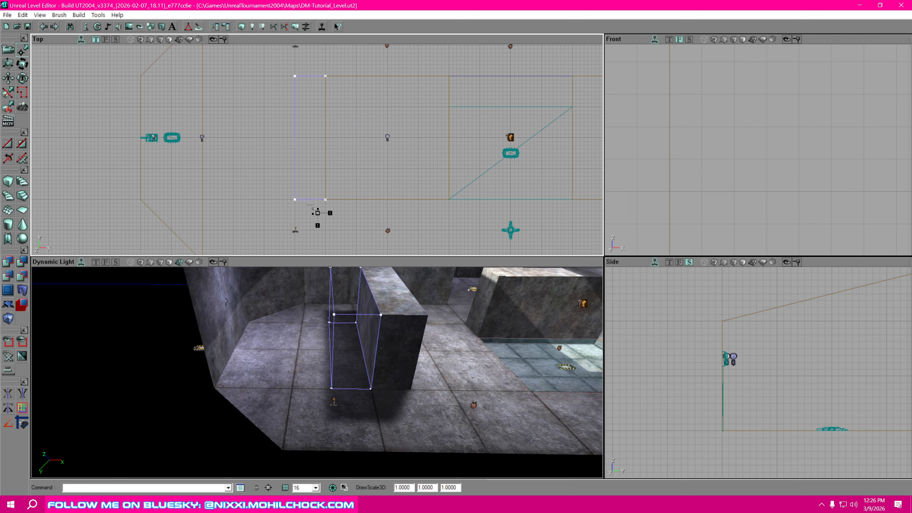
{"action": "left_click_drag", "start_coordinate": [304, 206], "coordinate": [269, 66], "text": "ctrl+alt"}
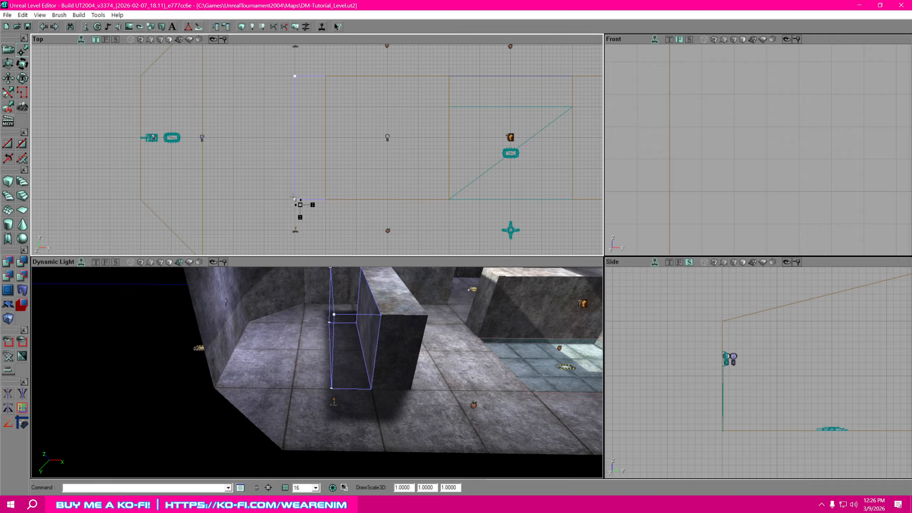
{"action": "left_click_drag", "start_coordinate": [295, 199], "coordinate": [263, 199], "text": "ctrl"}
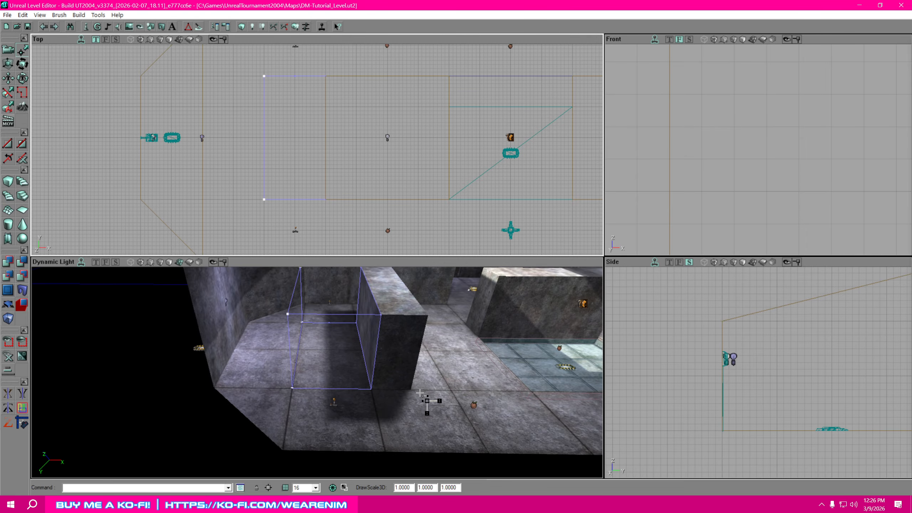
Move the thin wall block near the right end outward by its own thickness by vertex editing, doubling its thickness
{"action": "right_click_drag", "start_coordinate": [419, 393], "coordinate": [544, 355]}
{"action": "right_click_drag", "start_coordinate": [381, 178], "coordinate": [27, 170]}
{"action": "left_click_drag", "start_coordinate": [352, 173], "coordinate": [308, 163], "text": "ctrl"}
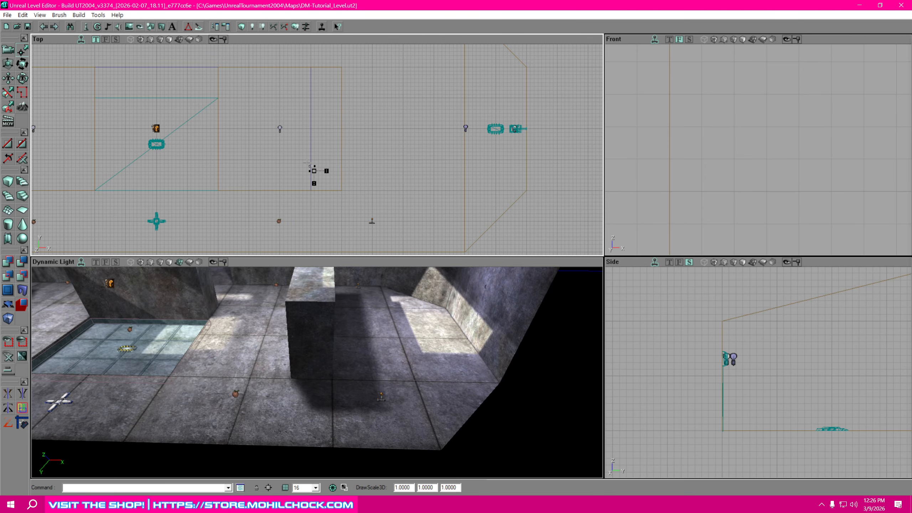
{"action": "left_click", "coordinate": [311, 162], "text": "ctrl"}
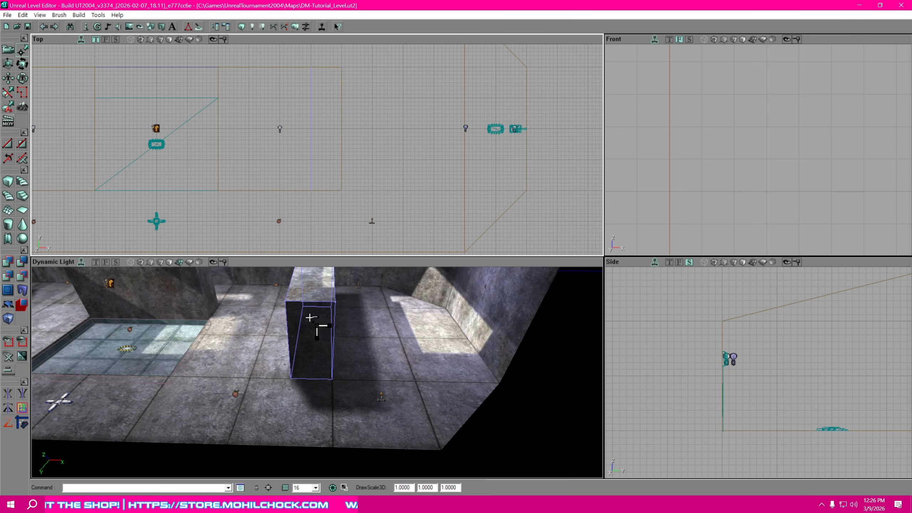
{"action": "mouse_move", "coordinate": [371, 206]}
{"action": "left_mouse_down", "text": "ctrl+alt"}
{"action": "mouse_move", "coordinate": [333, 73]}
{"action": "mouse_move", "coordinate": [374, 203]}
{"action": "mouse_move", "coordinate": [353, 186]}
{"action": "mouse_move", "coordinate": [405, 186]}
{"action": "left_mouse_up", "text": "ctrl+alt"}
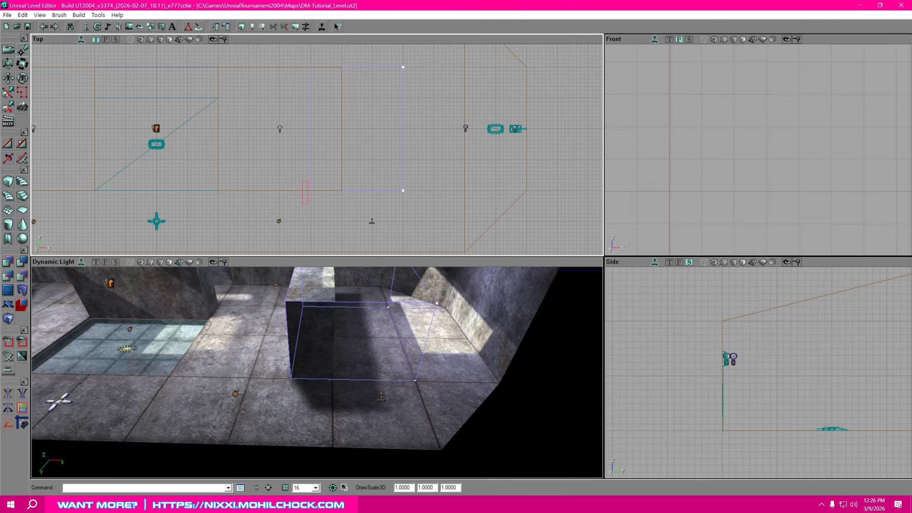
{"action": "left_click_drag", "start_coordinate": [308, 181], "coordinate": [320, 53], "text": "ctrl+alt"}
{"action": "left_click_drag", "start_coordinate": [311, 191], "coordinate": [341, 195], "text": "ctrl"}
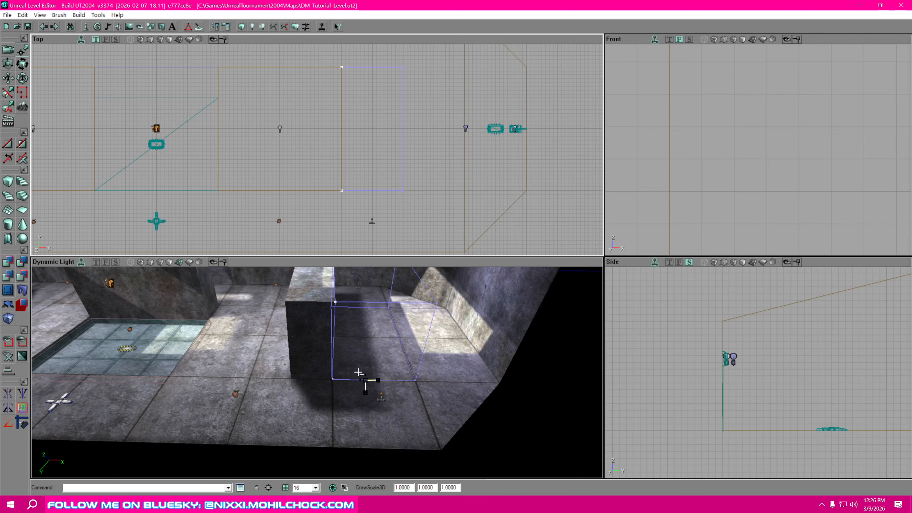
Deselect the widened wall block and rebuild the entire level with Build All
{"action": "right_click_drag", "start_coordinate": [353, 425], "coordinate": [266, 399]}
{"action": "left_click_drag", "start_coordinate": [266, 398], "coordinate": [229, 460]}
{"action": "right_click_drag", "start_coordinate": [230, 460], "coordinate": [216, 431]}
{"action": "left_click_drag", "start_coordinate": [216, 431], "coordinate": [217, 456]}
{"action": "right_click_drag", "start_coordinate": [216, 456], "coordinate": [214, 446]}
{"action": "right_click_drag", "start_coordinate": [354, 449], "coordinate": [356, 478]}
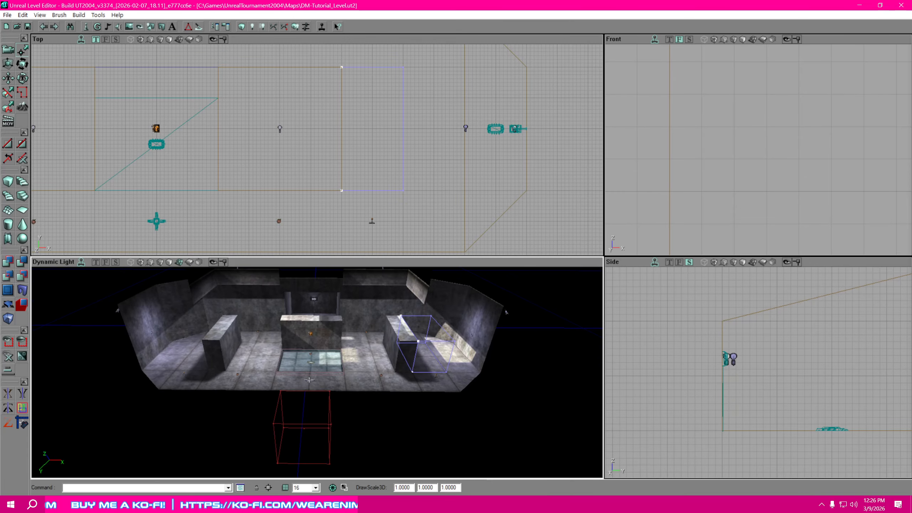
{"action": "left_click", "coordinate": [367, 428]}
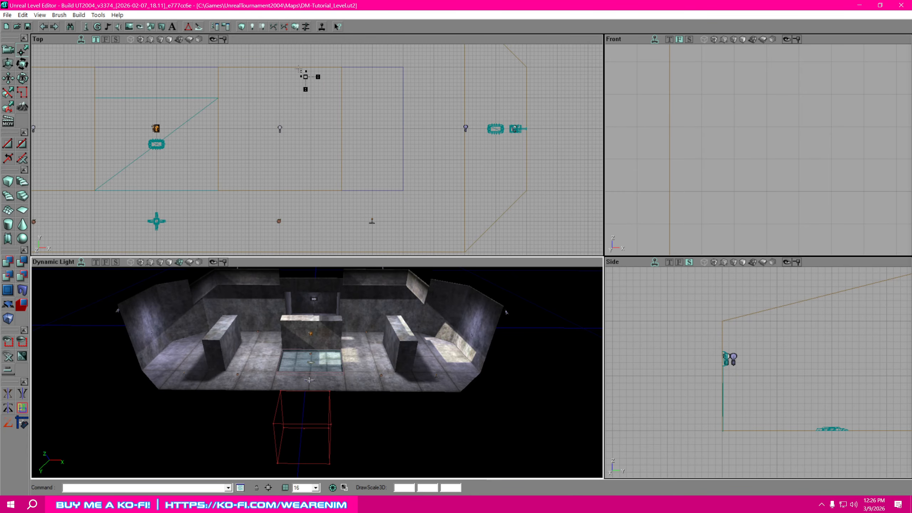
{"action": "left_click", "coordinate": [295, 27]}
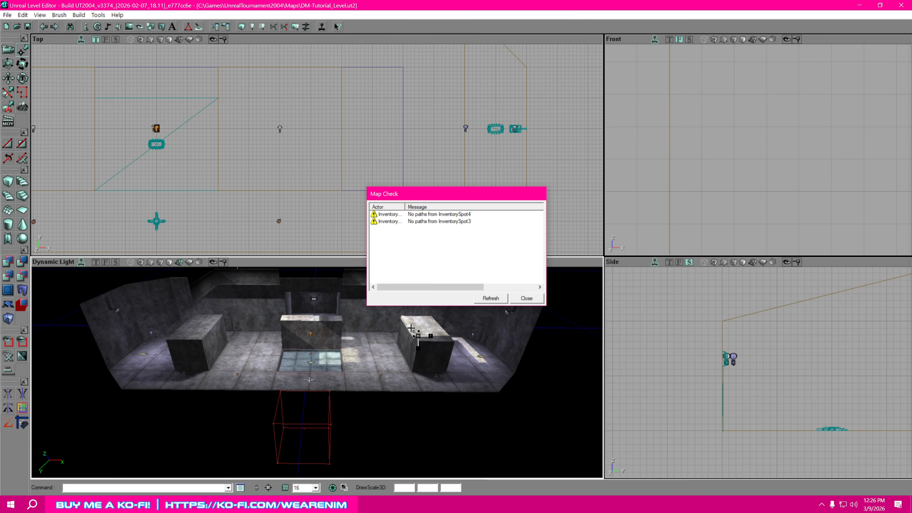
Locate the InventorySpot3 actor reported in the map check, close the results and examine the pickup base and floor there
{"action": "mouse_move", "coordinate": [379, 353]}
{"action": "left_mouse_down"}
{"action": "mouse_move", "coordinate": [379, 345]}
{"action": "mouse_move", "coordinate": [381, 352]}
{"action": "left_mouse_up"}
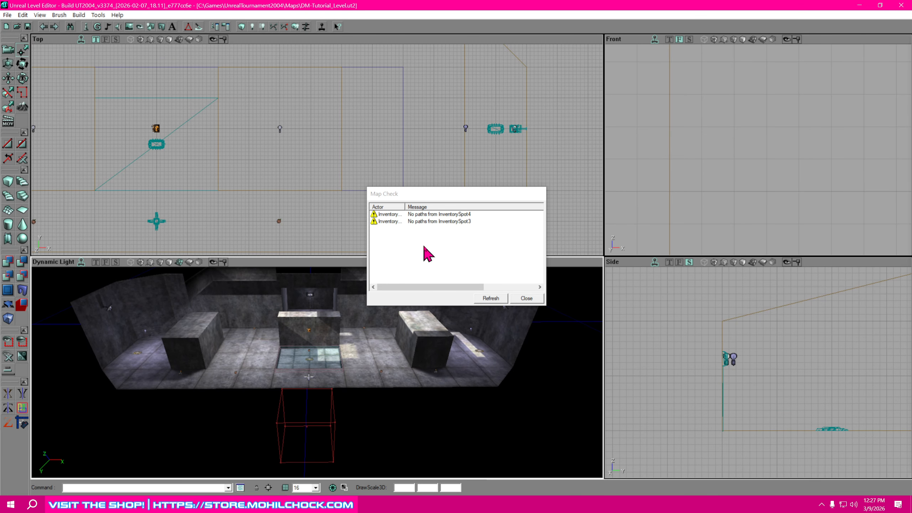
{"action": "left_click_drag", "start_coordinate": [405, 208], "coordinate": [427, 208]}
{"action": "left_click", "coordinate": [384, 214]}
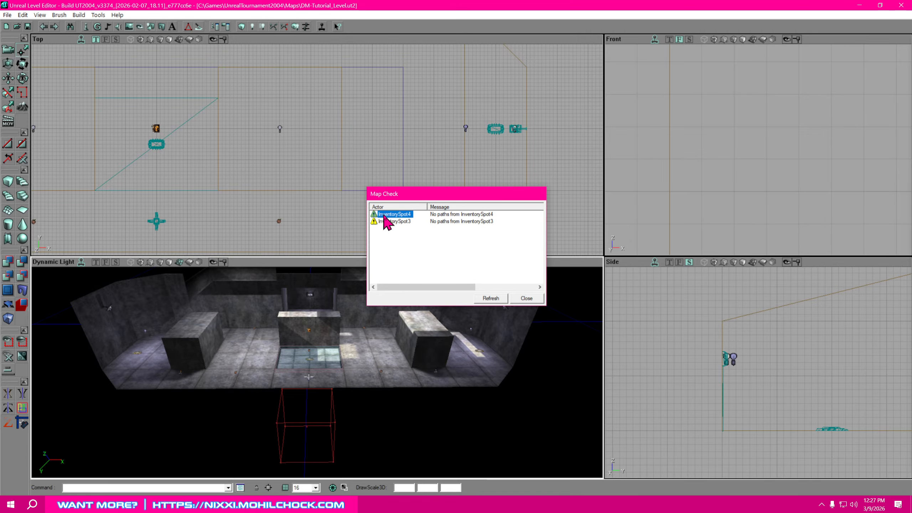
{"action": "left_click", "coordinate": [386, 222]}
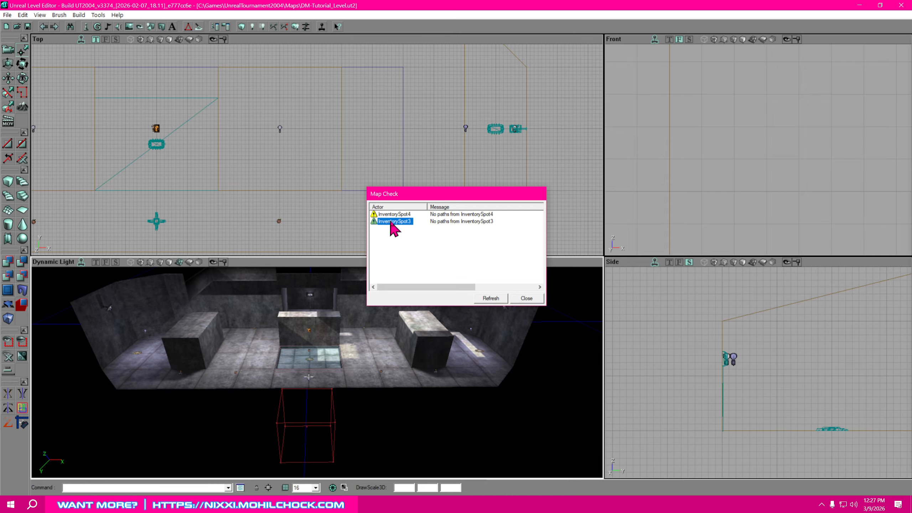
{"action": "double_click", "coordinate": [395, 222]}
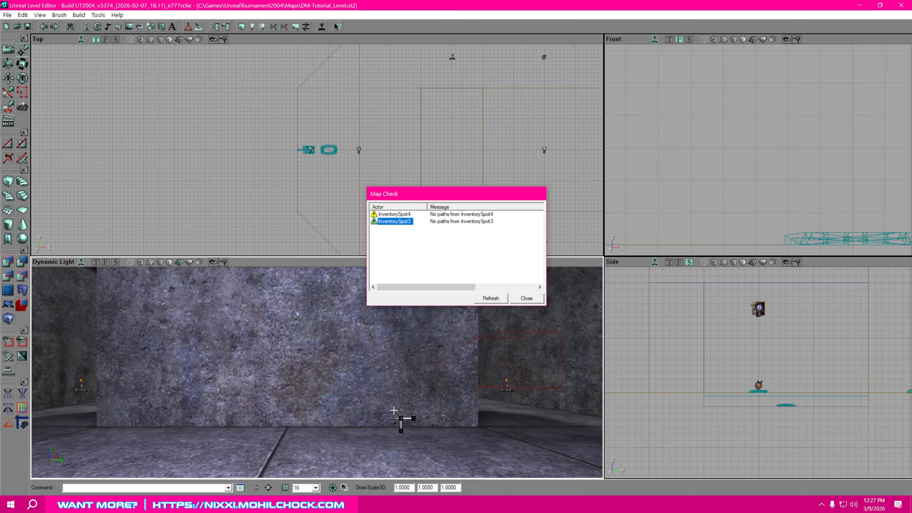
{"action": "right_click_drag", "start_coordinate": [412, 428], "coordinate": [409, 460]}
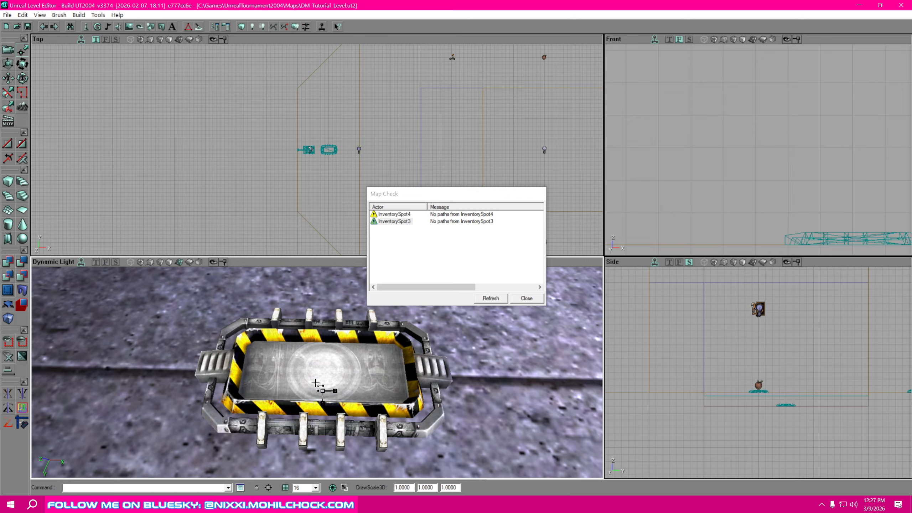
{"action": "left_click", "coordinate": [526, 298]}
{"action": "mouse_move", "coordinate": [528, 343]}
{"action": "right_mouse_down"}
{"action": "mouse_move", "coordinate": [520, 280]}
{"action": "mouse_move", "coordinate": [528, 342]}
{"action": "mouse_move", "coordinate": [542, 341]}
{"action": "right_mouse_up"}
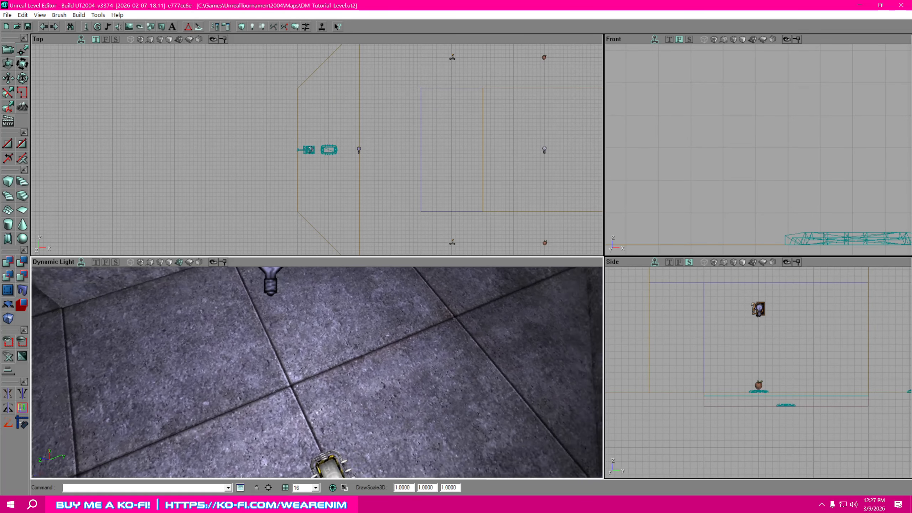
{"action": "right_click_drag", "start_coordinate": [423, 405], "coordinate": [452, 407]}
{"action": "mouse_move", "coordinate": [352, 424]}
{"action": "right_mouse_down"}
{"action": "mouse_move", "coordinate": [346, 395]}
{"action": "mouse_move", "coordinate": [345, 428]}
{"action": "right_mouse_up"}
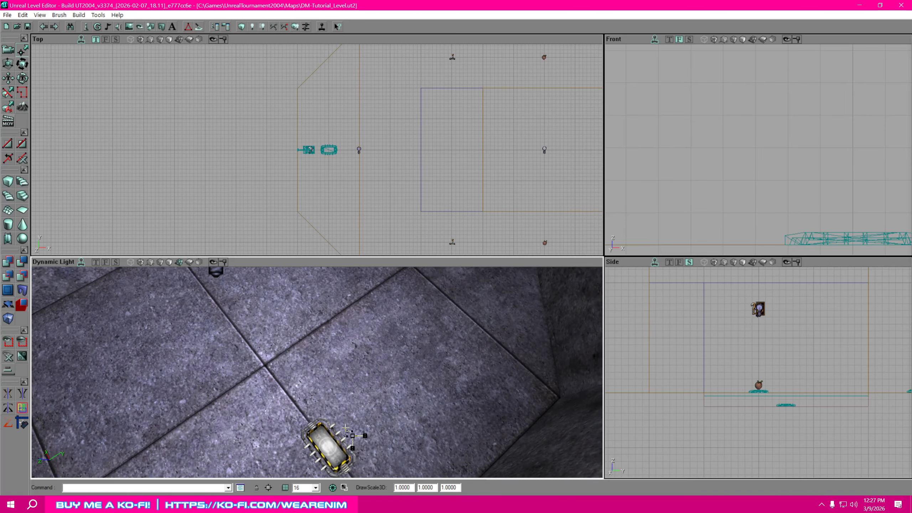
Move the two player starts beside the left wall block outward to the line where the angled left end section begins
{"action": "right_click_drag", "start_coordinate": [359, 395], "coordinate": [340, 388]}
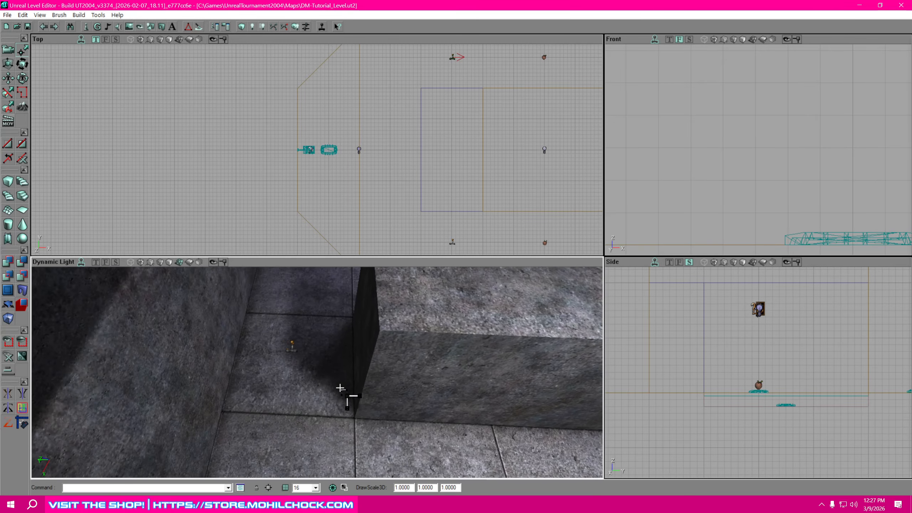
{"action": "left_click", "coordinate": [292, 350]}
{"action": "left_click", "coordinate": [291, 350]}
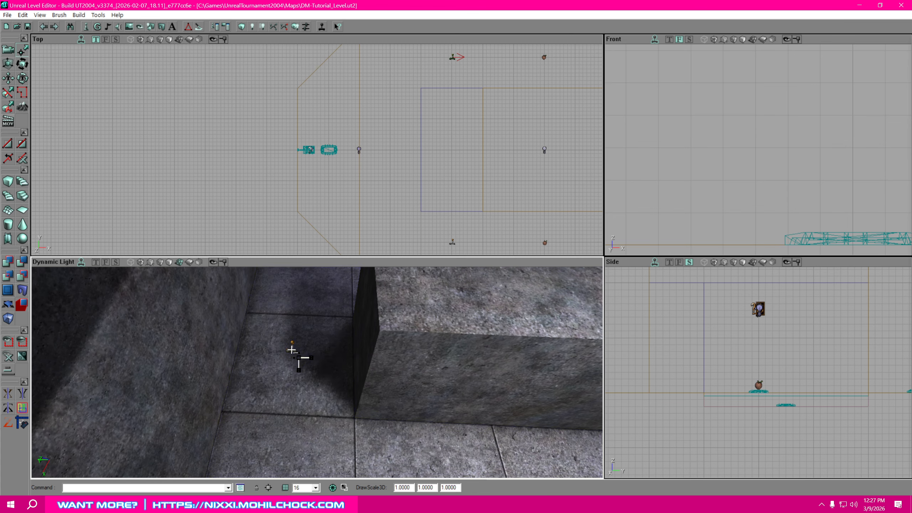
{"action": "right_click_drag", "start_coordinate": [414, 195], "coordinate": [377, 234]}
{"action": "right_click_drag", "start_coordinate": [417, 145], "coordinate": [419, 136]}
{"action": "right_click_drag", "start_coordinate": [437, 182], "coordinate": [446, 152]}
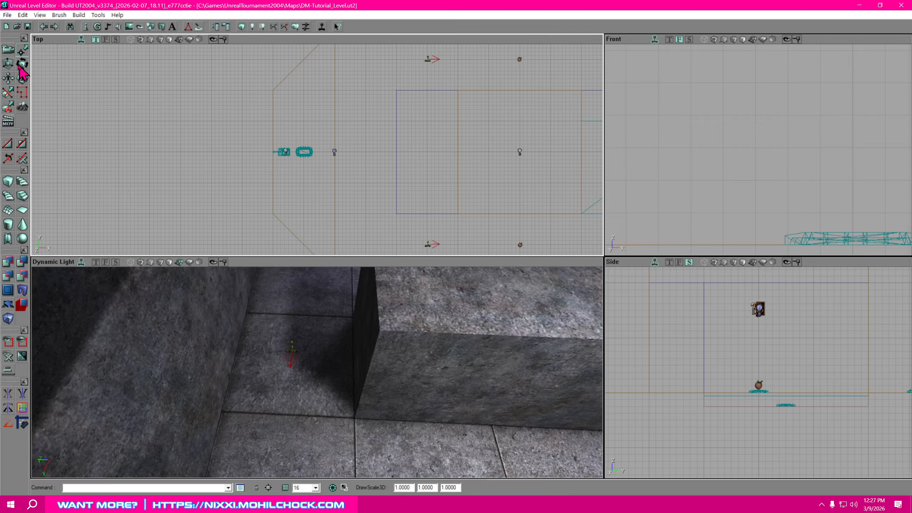
{"action": "right_click_drag", "start_coordinate": [353, 118], "coordinate": [383, 136]}
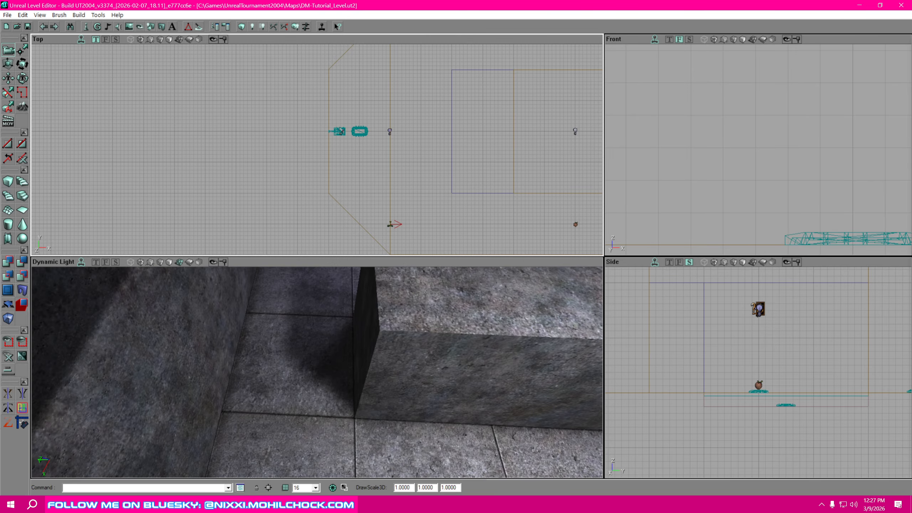
{"action": "mouse_move", "coordinate": [487, 225]}
{"action": "right_mouse_down"}
{"action": "mouse_move", "coordinate": [465, 217]}
{"action": "mouse_move", "coordinate": [491, 218]}
{"action": "right_mouse_up"}
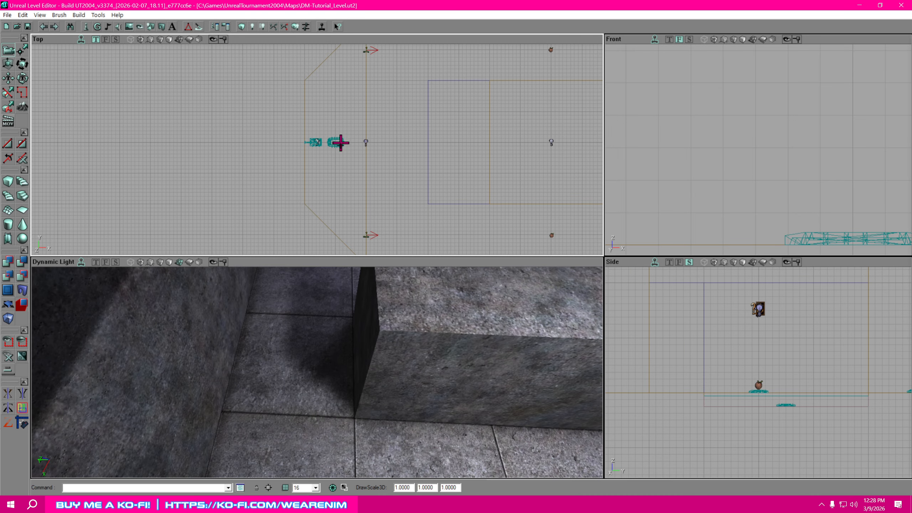
{"action": "right_click_drag", "start_coordinate": [340, 143], "coordinate": [318, 150]}
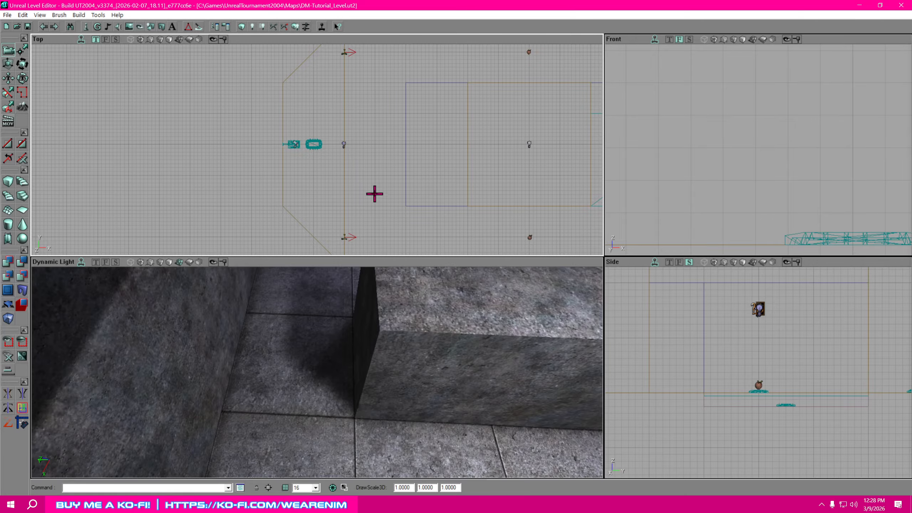
{"action": "right_click_drag", "start_coordinate": [394, 195], "coordinate": [392, 194]}
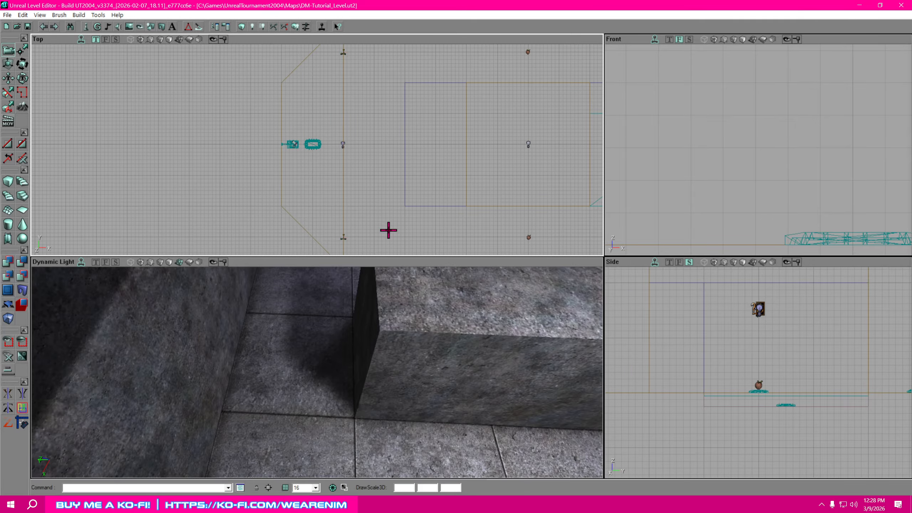
Move the two player starts beside the right wall block outward to the line where the angled right end section begins
{"action": "mouse_move", "coordinate": [389, 228]}
{"action": "right_mouse_down"}
{"action": "mouse_move", "coordinate": [258, 237]}
{"action": "mouse_move", "coordinate": [385, 246]}
{"action": "right_mouse_up"}
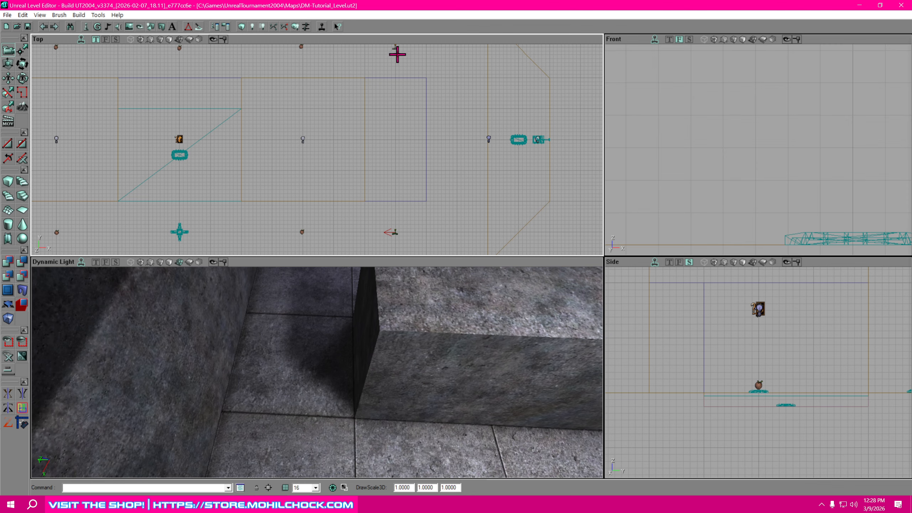
{"action": "right_click_drag", "start_coordinate": [432, 149], "coordinate": [393, 200]}
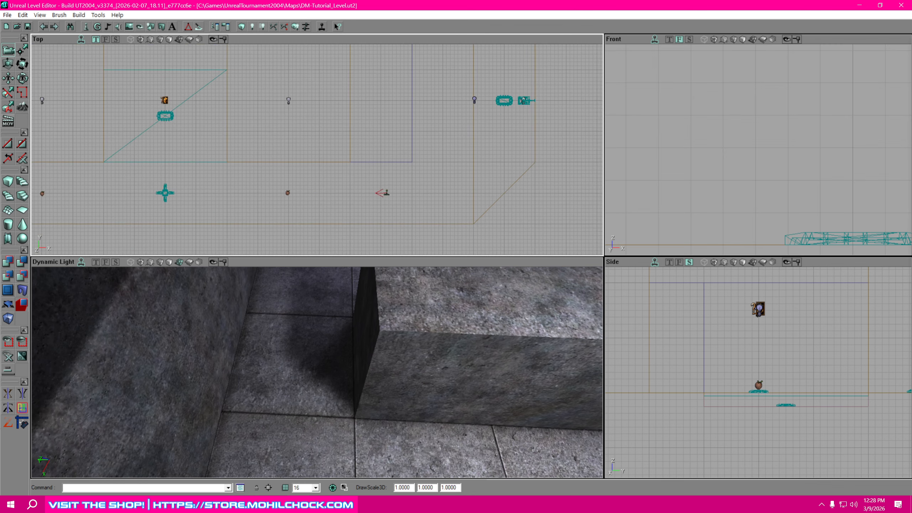
{"action": "left_click_drag", "start_coordinate": [427, 199], "coordinate": [468, 193], "text": "ctrl"}
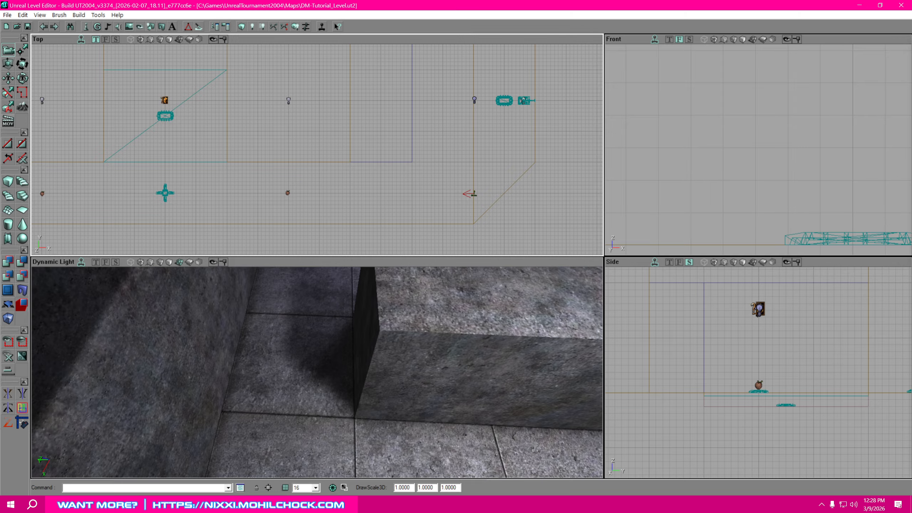
{"action": "right_click_drag", "start_coordinate": [426, 186], "coordinate": [495, 243]}
{"action": "left_click", "coordinate": [441, 225]}
Rebuild the AI paths and turn on Show Paths in the 3D view
{"action": "scroll", "coordinate": [450, 226], "scroll_direction": "down", "scroll_amount": 2}
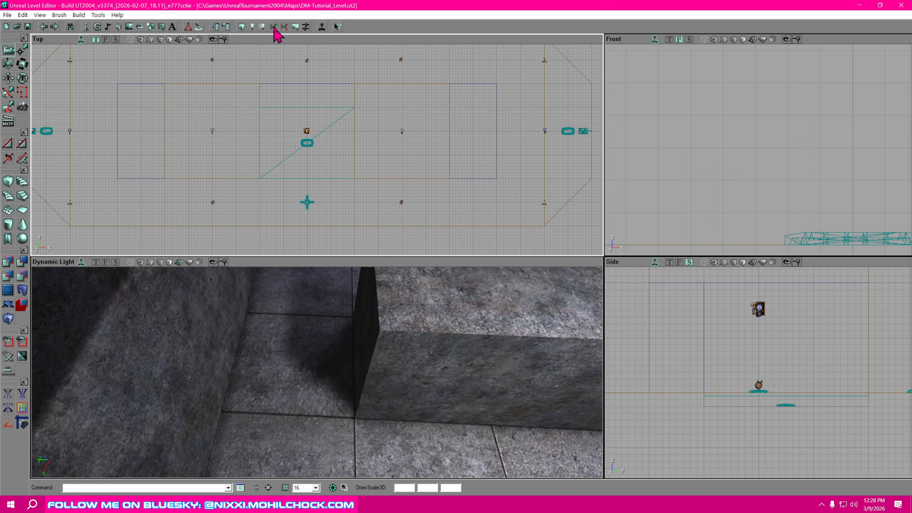
{"action": "mouse_move", "coordinate": [500, 219]}
{"action": "left_mouse_down"}
{"action": "mouse_move", "coordinate": [530, 235]}
{"action": "mouse_move", "coordinate": [537, 223]}
{"action": "left_mouse_up"}
{"action": "right_click_drag", "start_coordinate": [465, 360], "coordinate": [581, 341]}
{"action": "mouse_move", "coordinate": [466, 360]}
{"action": "left_mouse_down"}
{"action": "mouse_move", "coordinate": [503, 380]}
{"action": "mouse_move", "coordinate": [518, 377]}
{"action": "mouse_move", "coordinate": [472, 357]}
{"action": "left_mouse_up"}
{"action": "left_click_drag", "start_coordinate": [359, 341], "coordinate": [334, 377]}
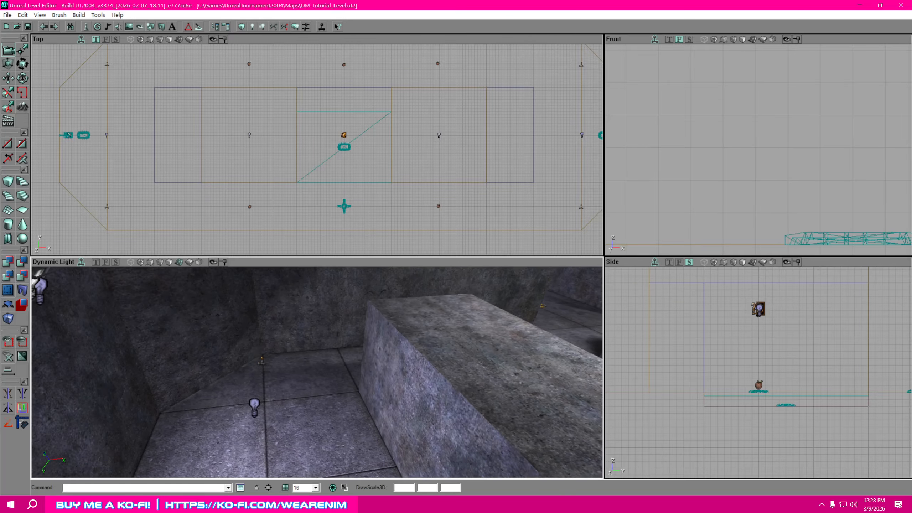
{"action": "right_click_drag", "start_coordinate": [333, 377], "coordinate": [345, 395]}
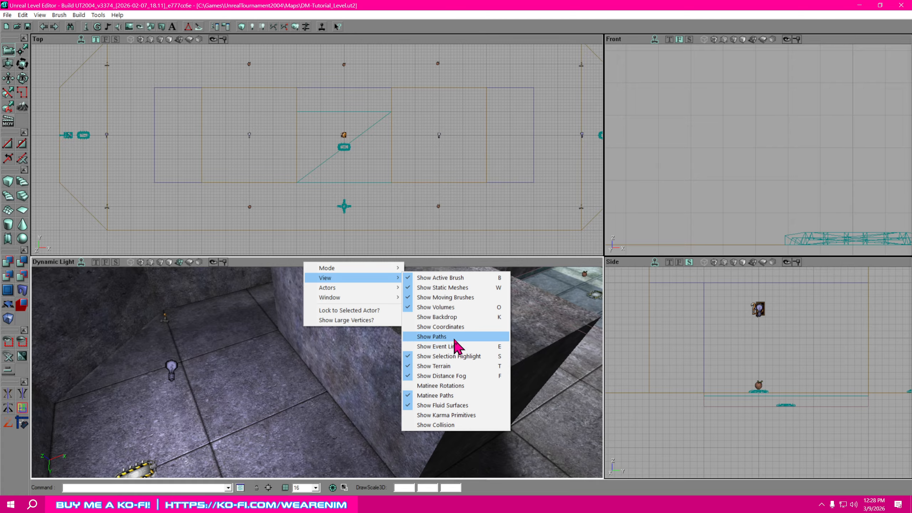
Examine the path connections between the player starts, pickups and pool across the enlarged arena
{"action": "right_click_drag", "start_coordinate": [345, 395], "coordinate": [305, 376]}
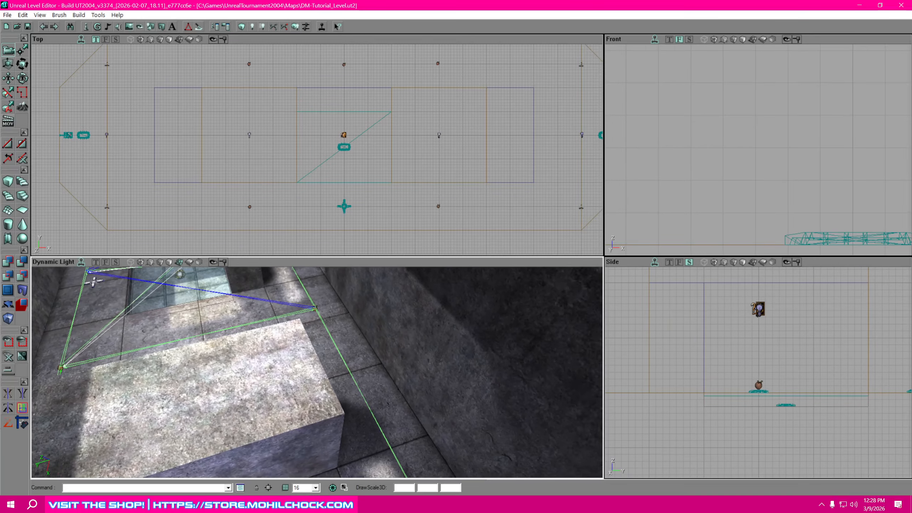
{"action": "right_click_drag", "start_coordinate": [396, 379], "coordinate": [359, 380]}
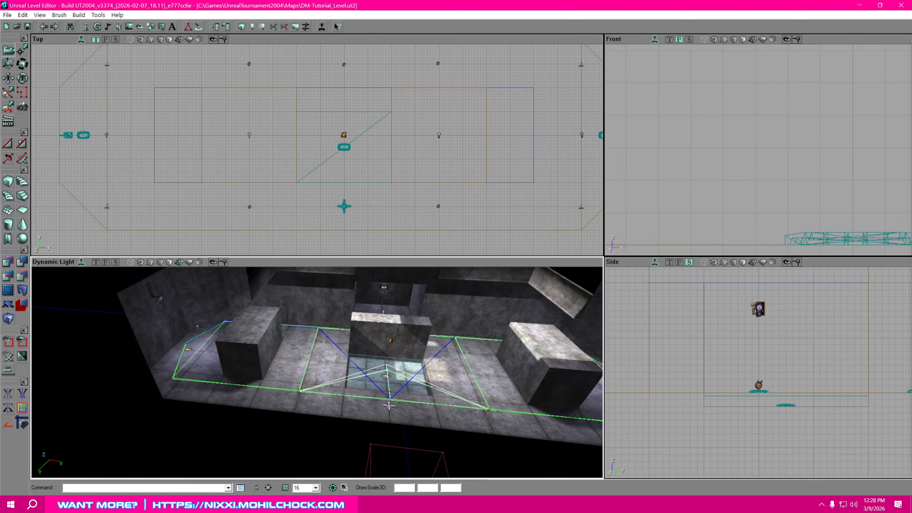
{"action": "mouse_move", "coordinate": [359, 359]}
{"action": "left_mouse_down"}
{"action": "mouse_move", "coordinate": [359, 395]}
{"action": "mouse_move", "coordinate": [369, 400]}
{"action": "left_mouse_up"}
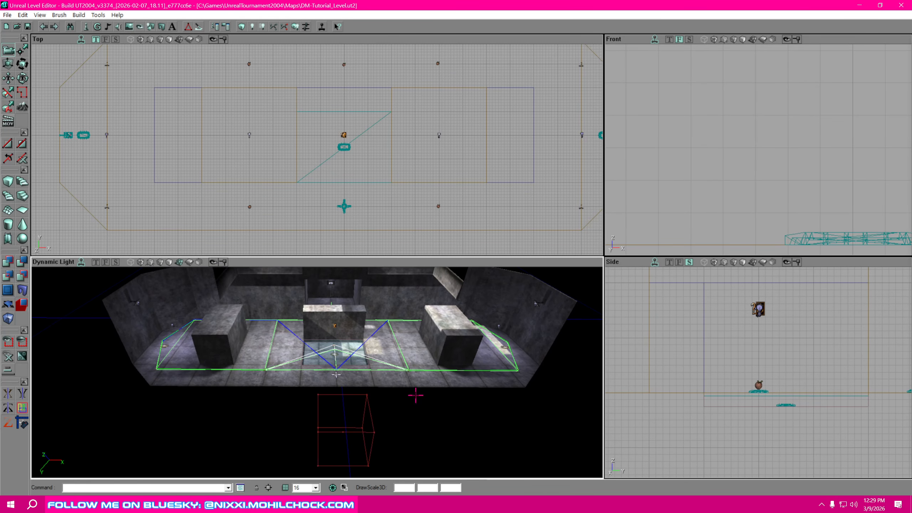
{"action": "mouse_move", "coordinate": [410, 379]}
{"action": "right_mouse_down"}
{"action": "mouse_move", "coordinate": [355, 363]}
{"action": "mouse_move", "coordinate": [408, 378]}
{"action": "right_mouse_up"}
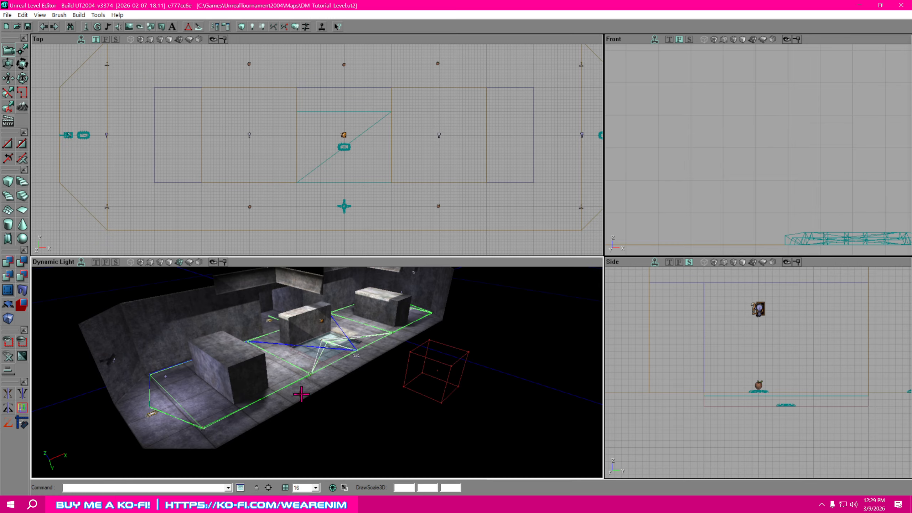
{"action": "left_click_drag", "start_coordinate": [301, 394], "coordinate": [323, 376]}
{"action": "mouse_move", "coordinate": [241, 365]}
{"action": "left_mouse_down"}
{"action": "mouse_move", "coordinate": [306, 359]}
{"action": "mouse_move", "coordinate": [284, 363]}
{"action": "mouse_move", "coordinate": [287, 380]}
{"action": "mouse_move", "coordinate": [292, 395]}
{"action": "mouse_move", "coordinate": [316, 390]}
{"action": "mouse_move", "coordinate": [283, 357]}
{"action": "left_mouse_up"}
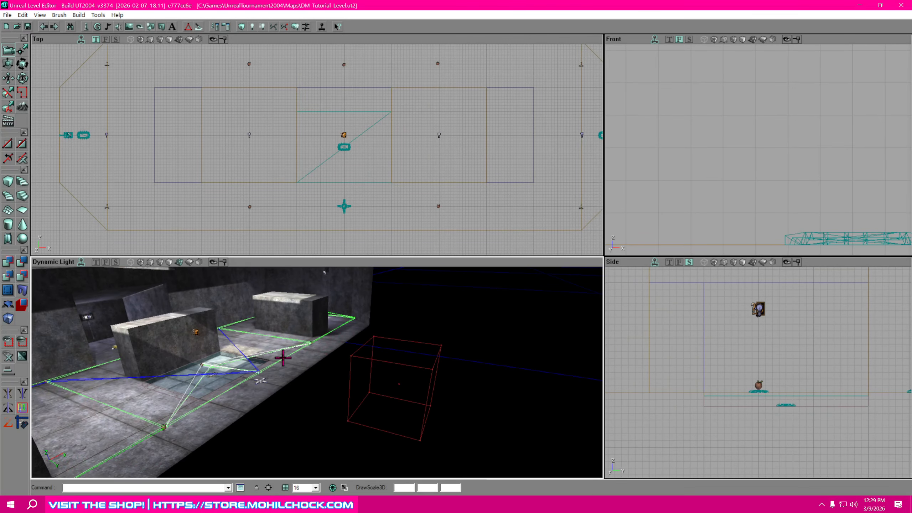
Move the red builder brush up against the outside of the arena's long front wall, centred on the pool
{"action": "left_click", "coordinate": [400, 435]}
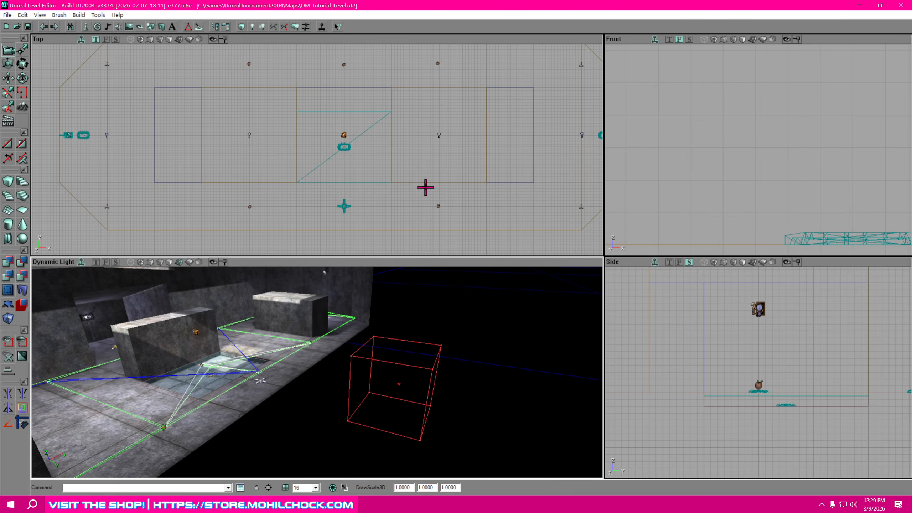
{"action": "mouse_move", "coordinate": [436, 199]}
{"action": "left_mouse_down"}
{"action": "mouse_move", "coordinate": [533, 237]}
{"action": "mouse_move", "coordinate": [493, 68]}
{"action": "mouse_move", "coordinate": [504, 59]}
{"action": "left_mouse_up"}
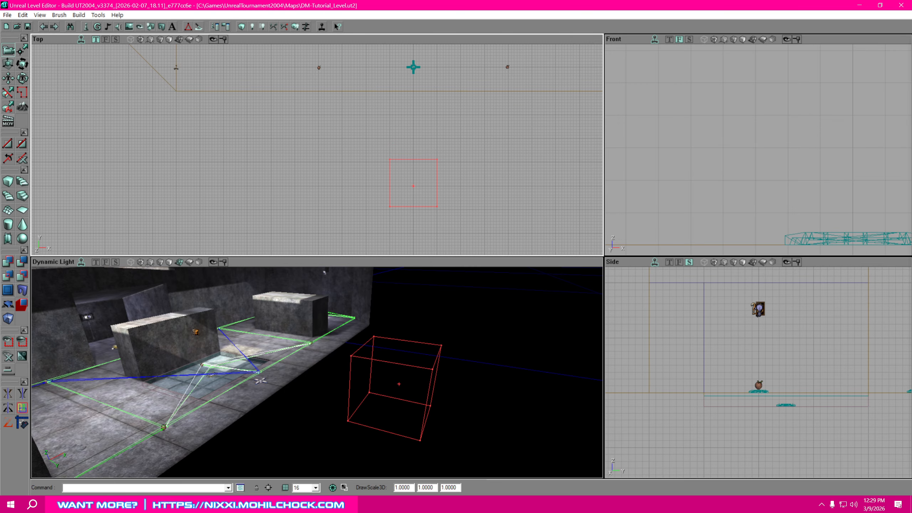
{"action": "left_click_drag", "start_coordinate": [413, 186], "coordinate": [413, 118], "text": "ctrl"}
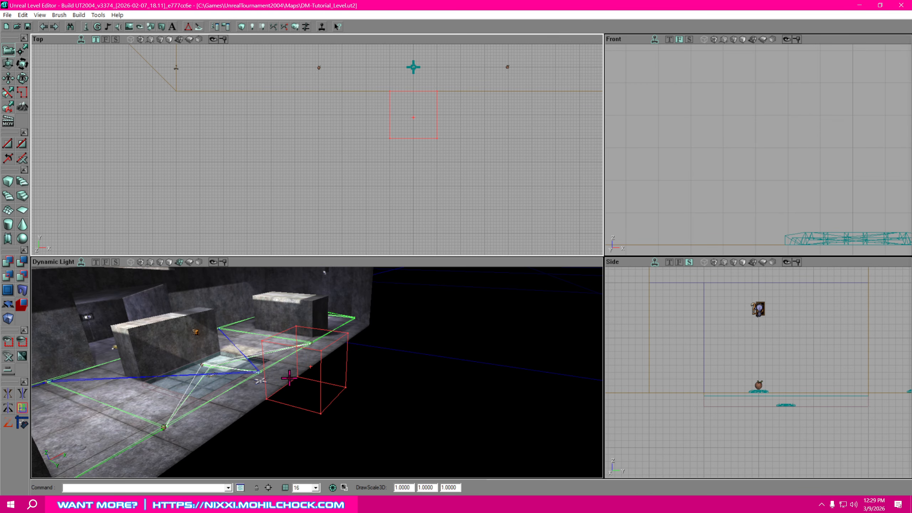
{"action": "mouse_move", "coordinate": [459, 170]}
{"action": "left_mouse_down"}
{"action": "mouse_move", "coordinate": [504, 199]}
{"action": "mouse_move", "coordinate": [472, 204]}
{"action": "left_mouse_up"}
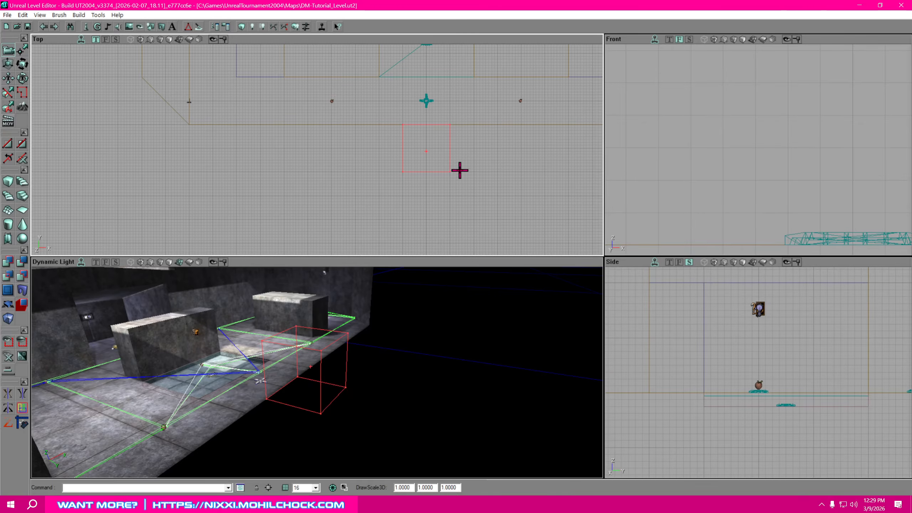
{"action": "right_click", "coordinate": [428, 173]}
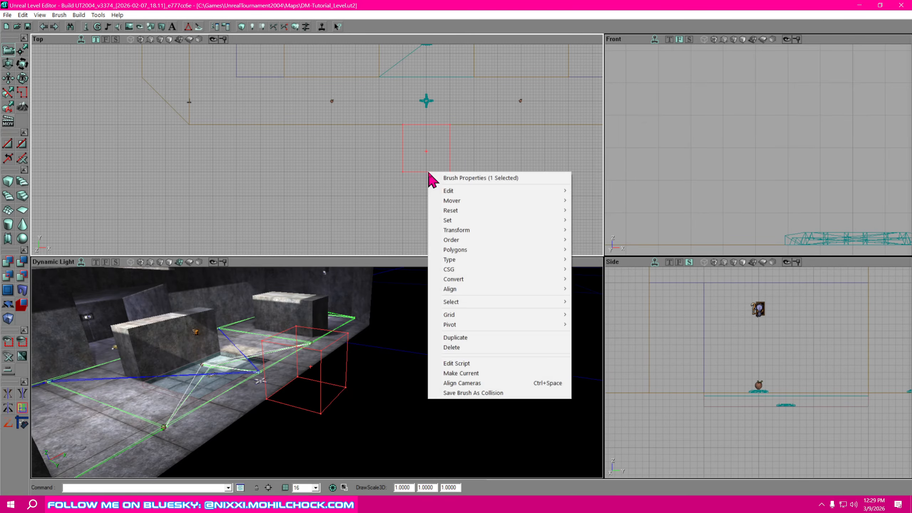
{"action": "left_click", "coordinate": [323, 203]}
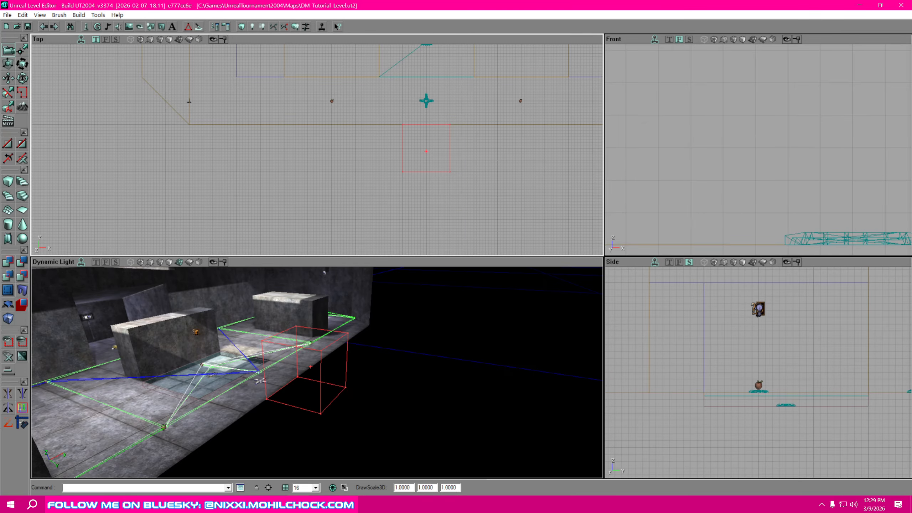
Rebuild the builder brush as a cube with height, width and breadth of 512
{"action": "left_click", "coordinate": [426, 171]}
{"action": "right_click", "coordinate": [7, 182]}
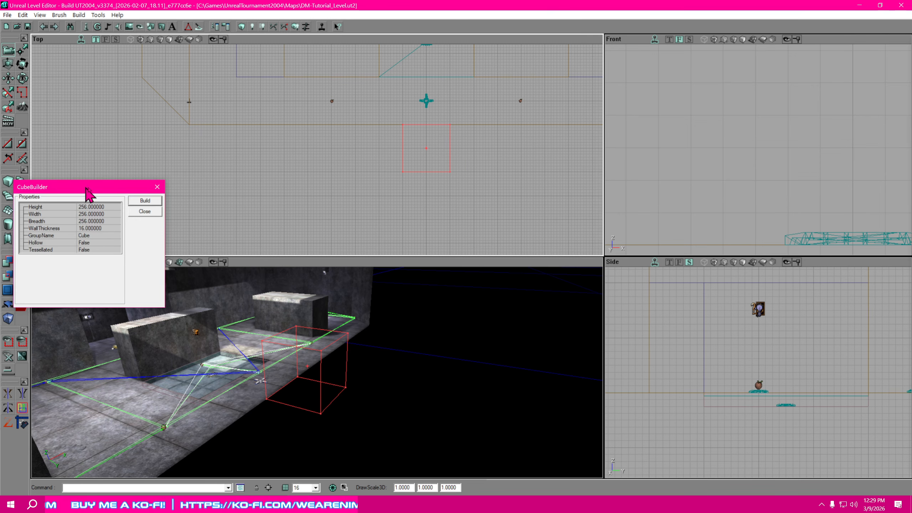
{"action": "left_click_drag", "start_coordinate": [86, 188], "coordinate": [538, 203]}
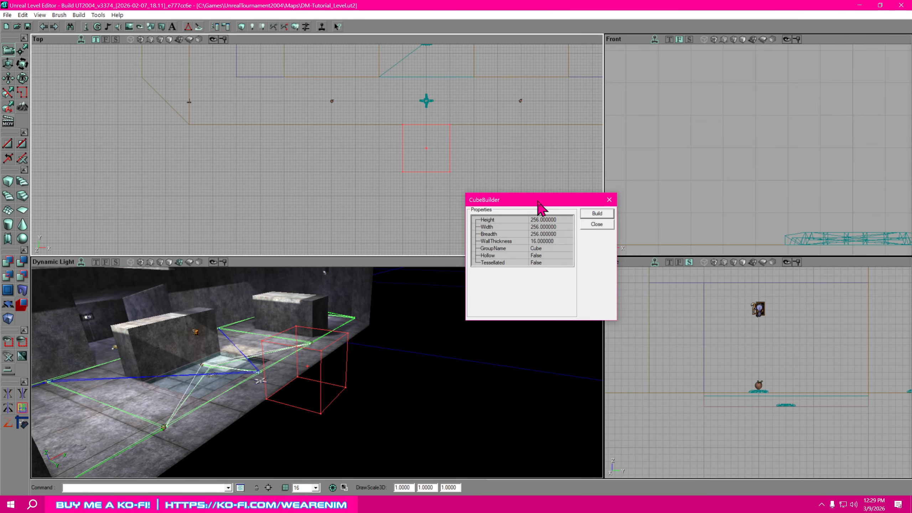
{"action": "left_click", "coordinate": [562, 219]}
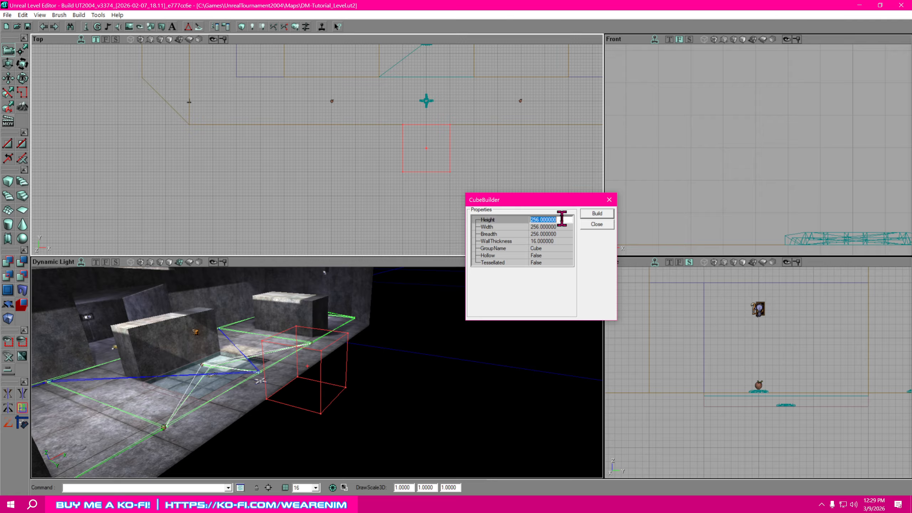
{"action": "type", "text": "512"}
{"action": "left_click", "coordinate": [561, 226]}
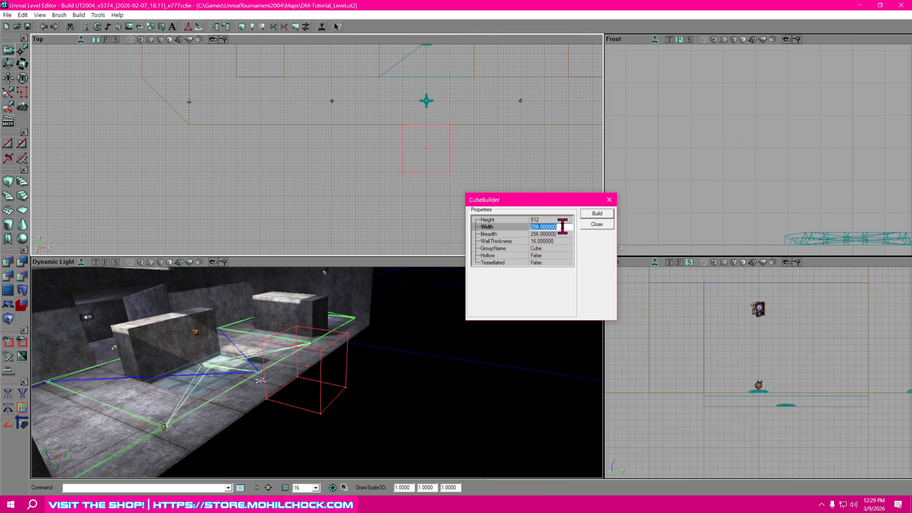
{"action": "type", "text": "512"}
{"action": "left_click", "coordinate": [557, 234]}
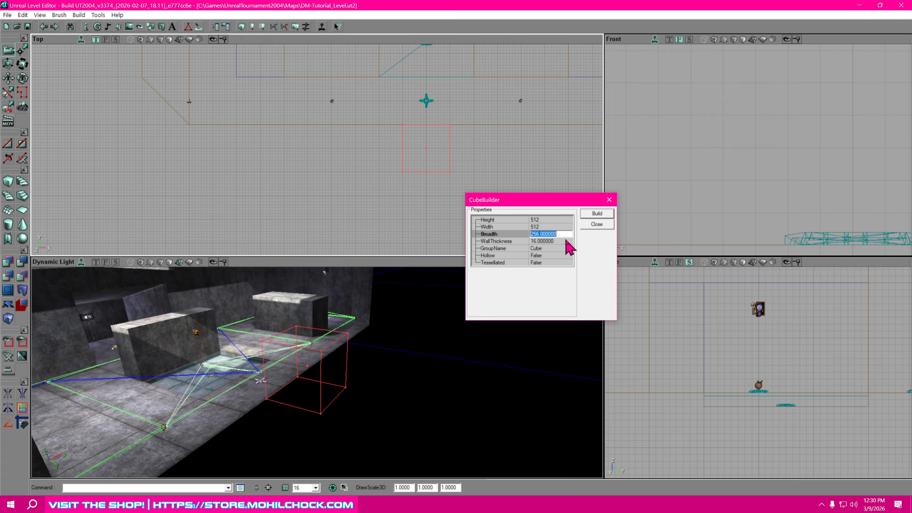
{"action": "type", "text": "512"}
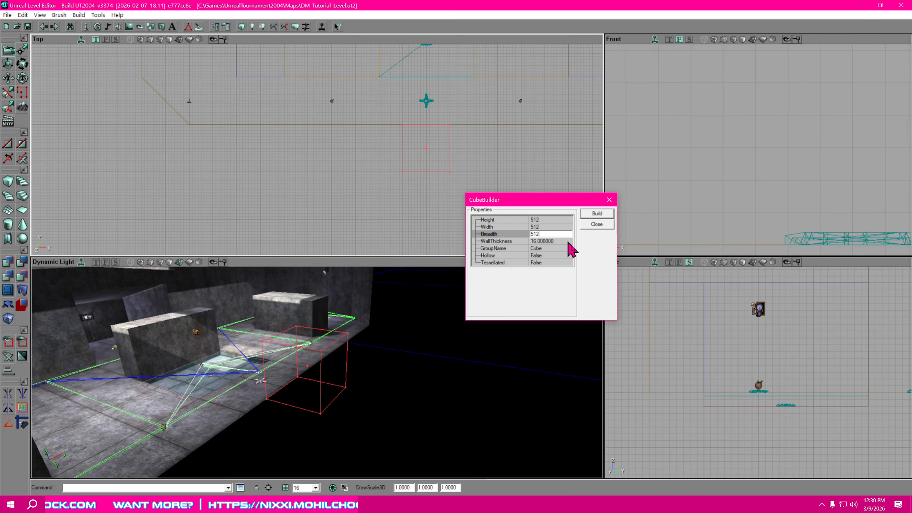
{"action": "left_click", "coordinate": [597, 214]}
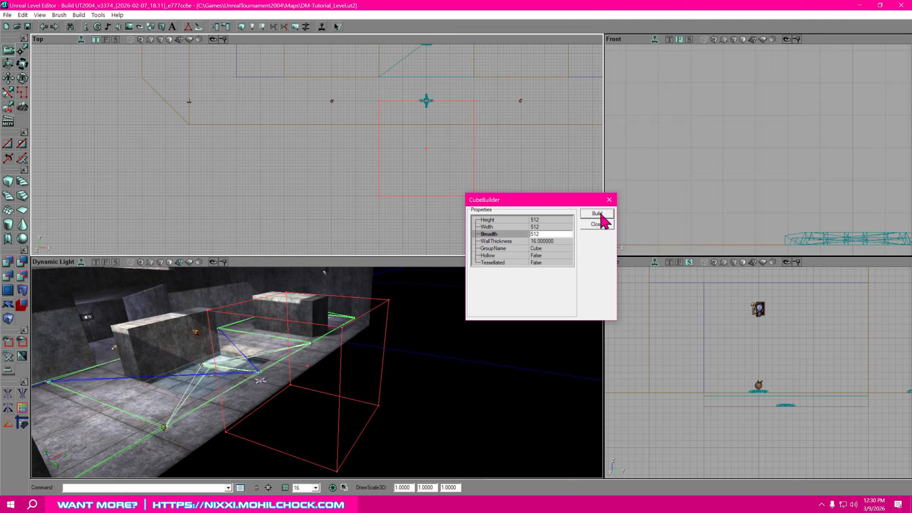
{"action": "left_click", "coordinate": [601, 224]}
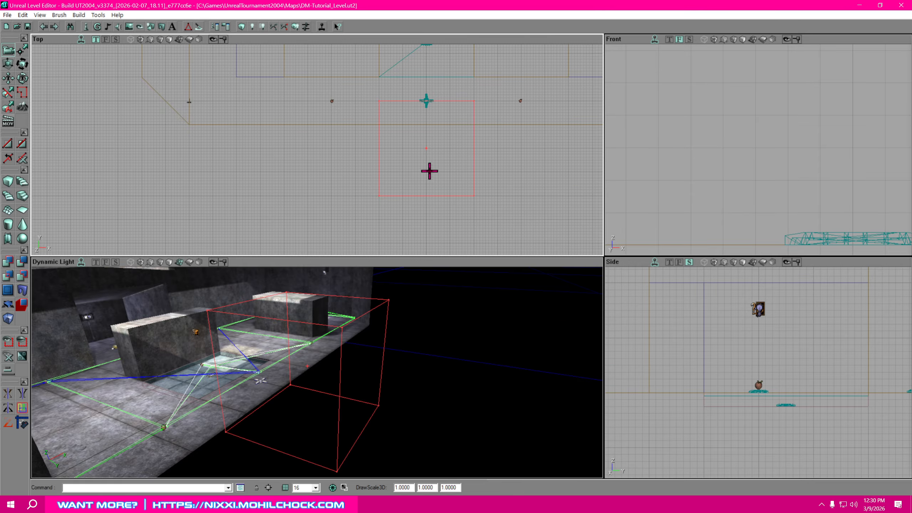
Move the 512 cube brush flush against the outside of the long front wall and raise it until its base is level with the arena floor
{"action": "left_click_drag", "start_coordinate": [429, 171], "coordinate": [429, 195], "text": "ctrl"}
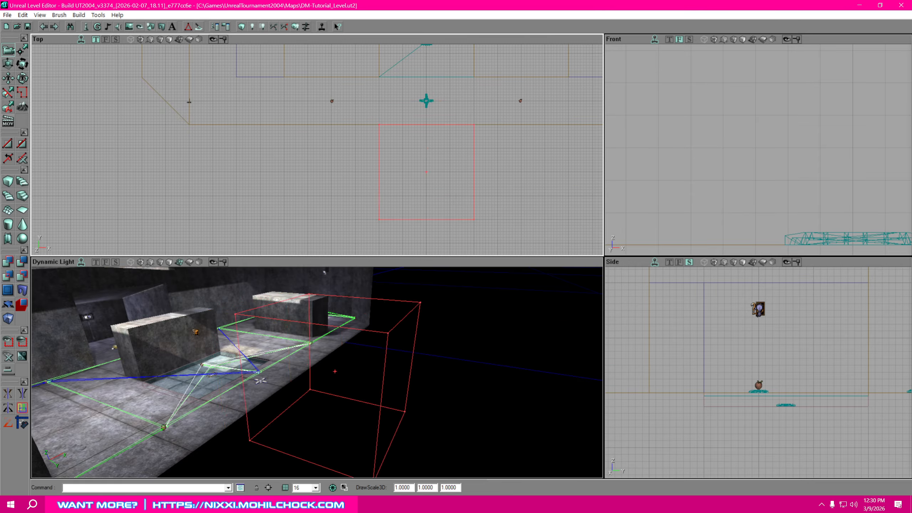
{"action": "left_click_drag", "start_coordinate": [478, 179], "coordinate": [402, 184]}
{"action": "left_click_drag", "start_coordinate": [803, 412], "coordinate": [671, 408]}
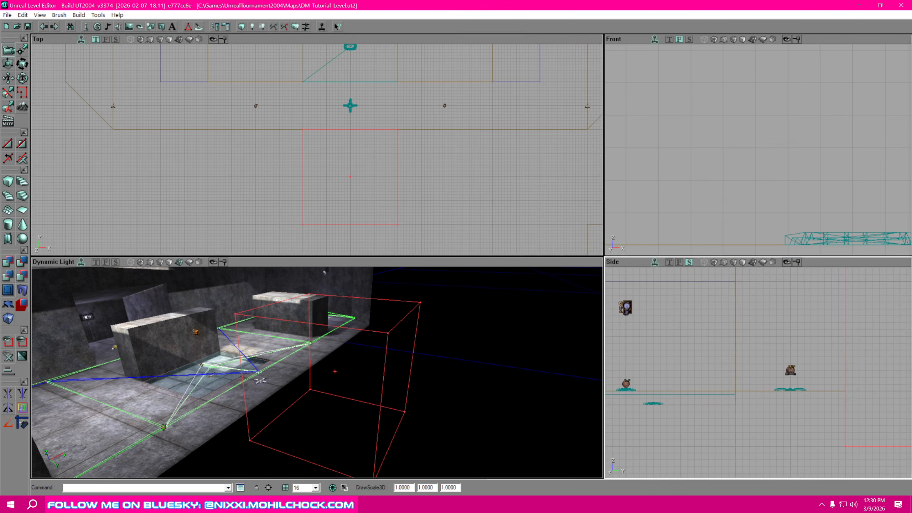
{"action": "scroll", "coordinate": [786, 406], "scroll_direction": "down", "scroll_amount": 4}
{"action": "mouse_move", "coordinate": [784, 405]}
{"action": "left_mouse_down"}
{"action": "mouse_move", "coordinate": [687, 420]}
{"action": "mouse_move", "coordinate": [726, 398]}
{"action": "mouse_move", "coordinate": [726, 383]}
{"action": "left_mouse_up"}
{"action": "left_click", "coordinate": [765, 425]}
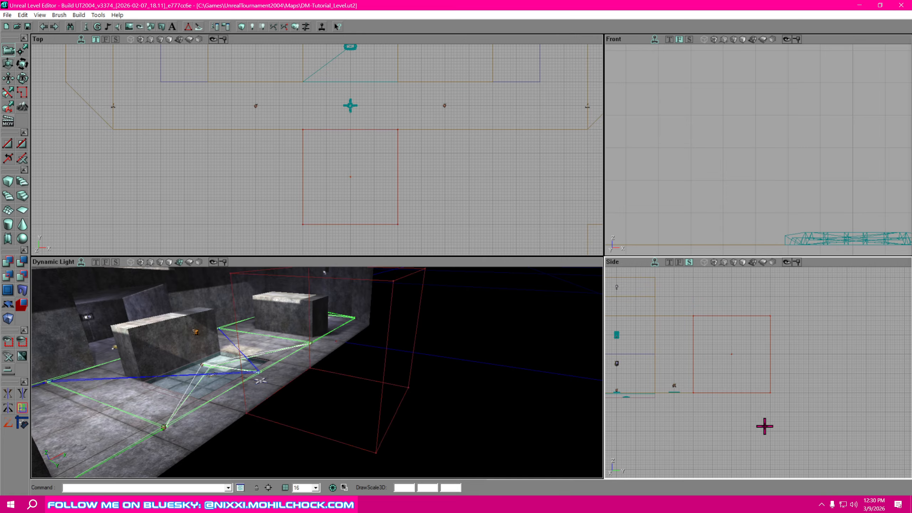
{"action": "left_click_drag", "start_coordinate": [765, 426], "coordinate": [817, 429]}
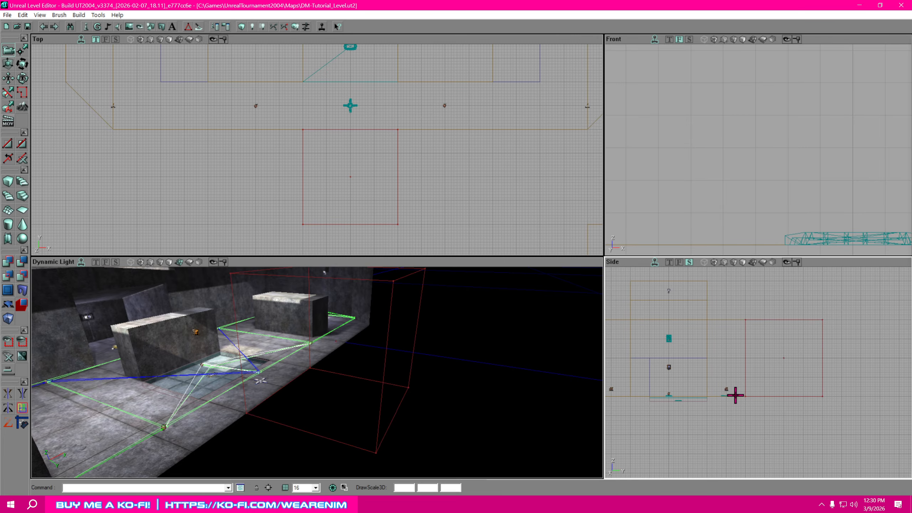
Choose the bas02HAb texture from the Bases group of the HumanoidArchitecture package
{"action": "left_click_drag", "start_coordinate": [418, 403], "coordinate": [500, 381]}
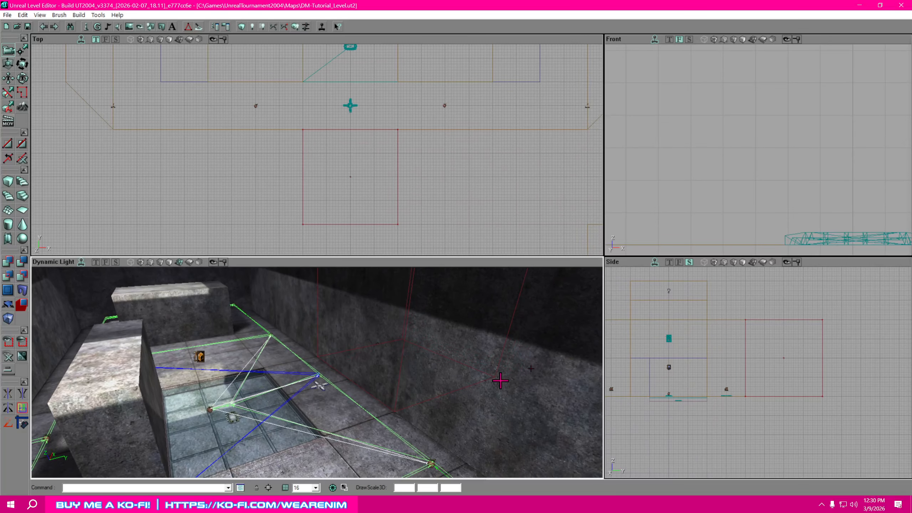
{"action": "left_click_drag", "start_coordinate": [911, 61], "coordinate": [742, 30]}
{"action": "scroll", "coordinate": [673, 323], "scroll_direction": "down", "scroll_amount": 5}
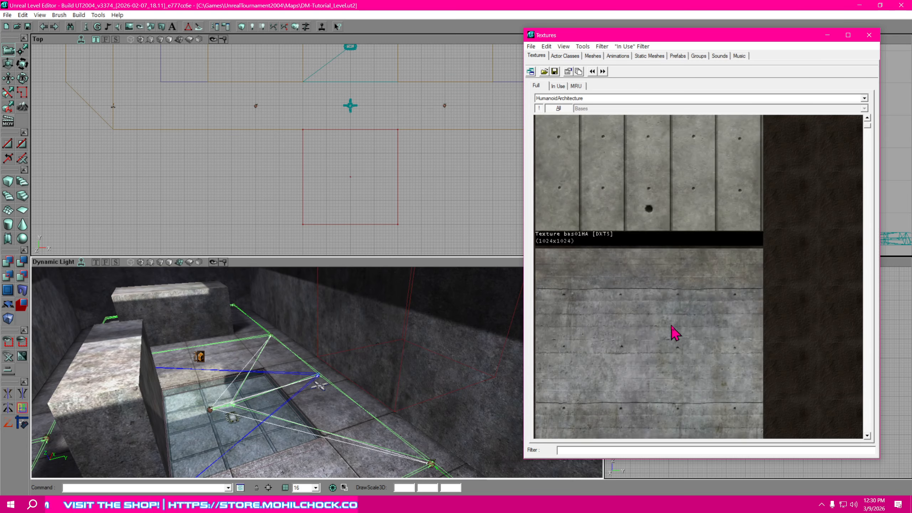
{"action": "scroll", "coordinate": [663, 337], "scroll_direction": "down", "scroll_amount": 4}
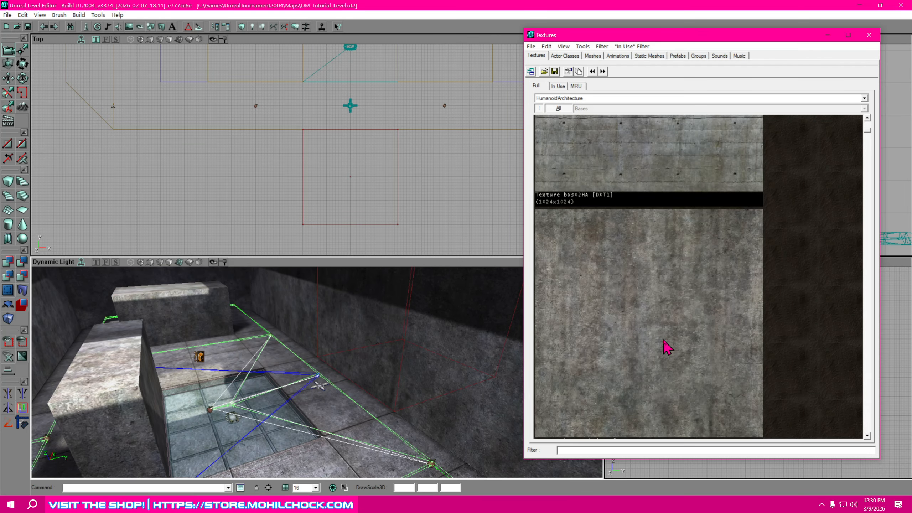
{"action": "left_click", "coordinate": [635, 274]}
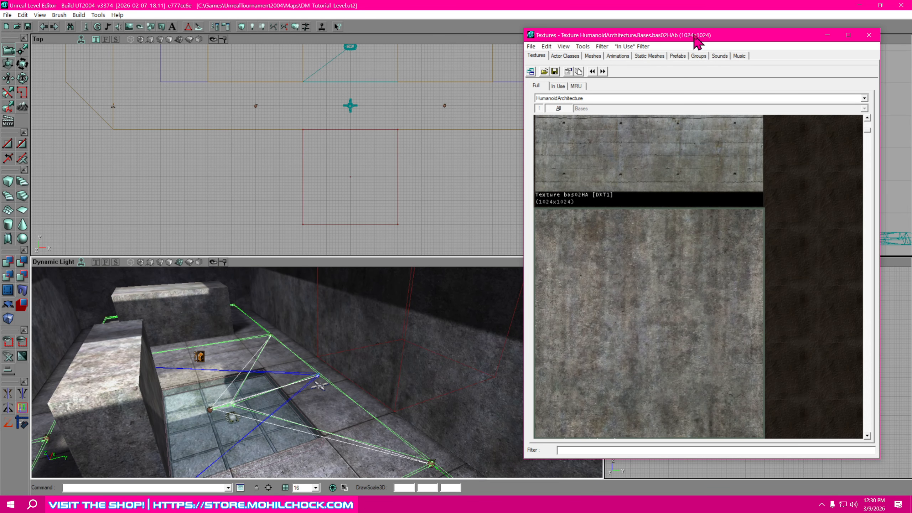
{"action": "left_click_drag", "start_coordinate": [694, 35], "coordinate": [911, 58]}
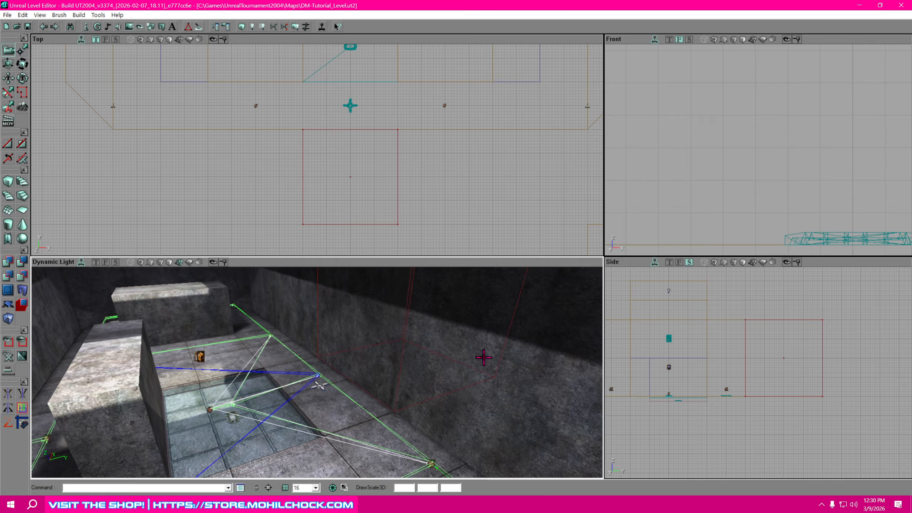
Subtract the 512 cube brush to carve a room into the long front wall opposite the pool, and inspect the opening
{"action": "left_click_drag", "start_coordinate": [483, 357], "coordinate": [373, 330]}
{"action": "right_click_drag", "start_coordinate": [373, 331], "coordinate": [338, 287]}
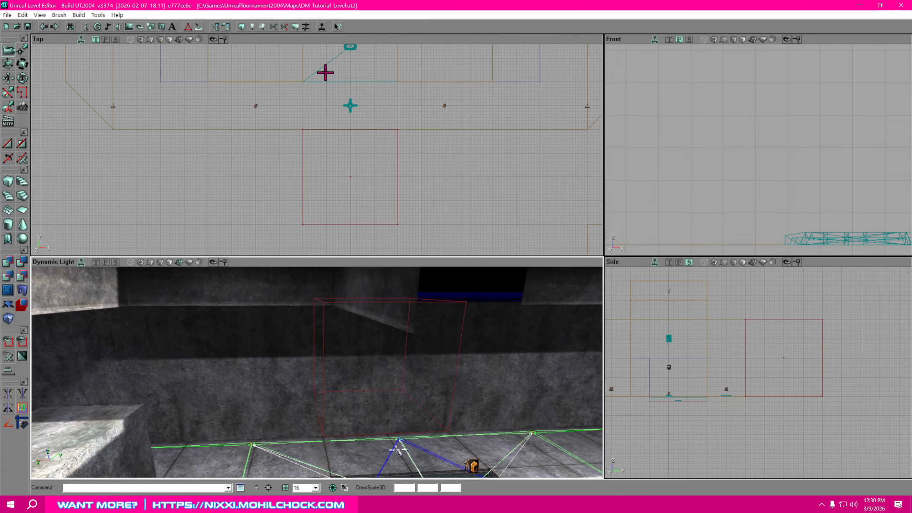
{"action": "left_click", "coordinate": [22, 269]}
{"action": "mouse_move", "coordinate": [386, 418]}
{"action": "left_mouse_down"}
{"action": "mouse_move", "coordinate": [373, 391]}
{"action": "mouse_move", "coordinate": [424, 395]}
{"action": "mouse_move", "coordinate": [406, 417]}
{"action": "mouse_move", "coordinate": [392, 395]}
{"action": "mouse_move", "coordinate": [345, 384]}
{"action": "mouse_move", "coordinate": [381, 395]}
{"action": "mouse_move", "coordinate": [359, 381]}
{"action": "mouse_move", "coordinate": [351, 410]}
{"action": "left_mouse_up"}
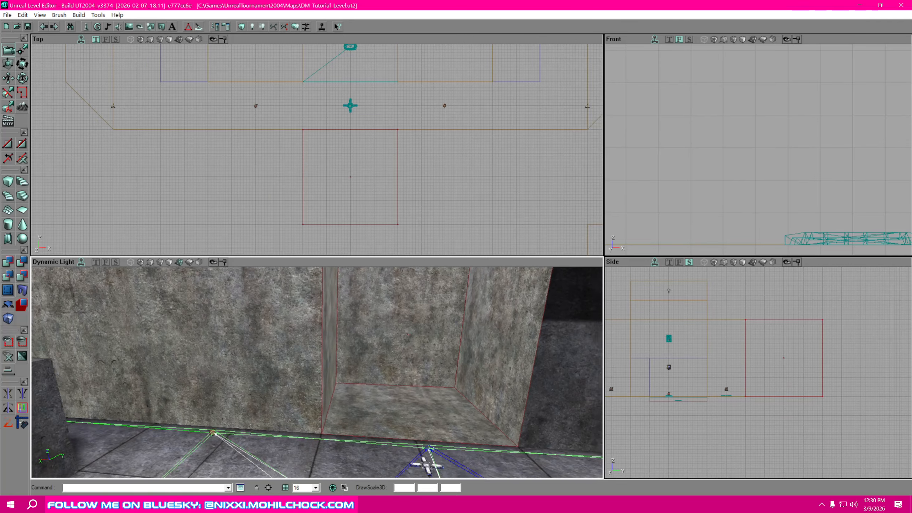
{"action": "right_click_drag", "start_coordinate": [352, 409], "coordinate": [320, 380]}
{"action": "left_click_drag", "start_coordinate": [319, 381], "coordinate": [309, 409]}
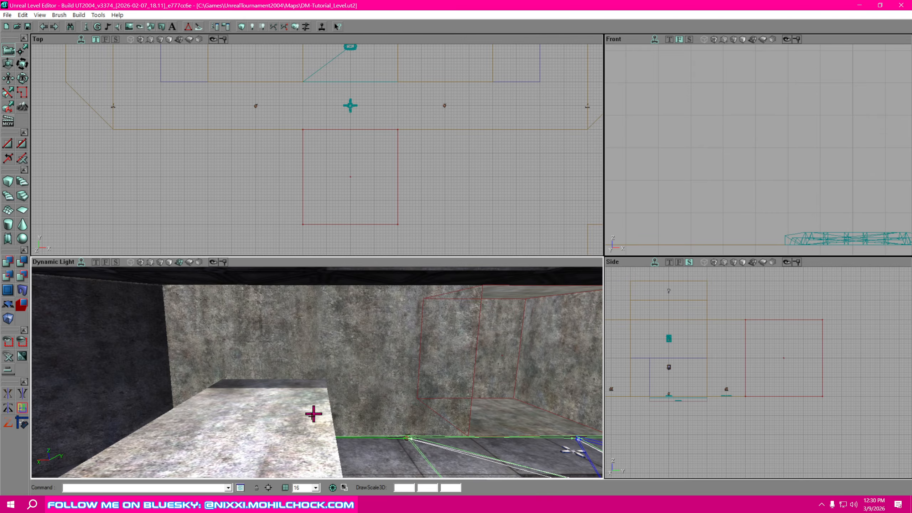
{"action": "right_click_drag", "start_coordinate": [471, 403], "coordinate": [520, 402]}
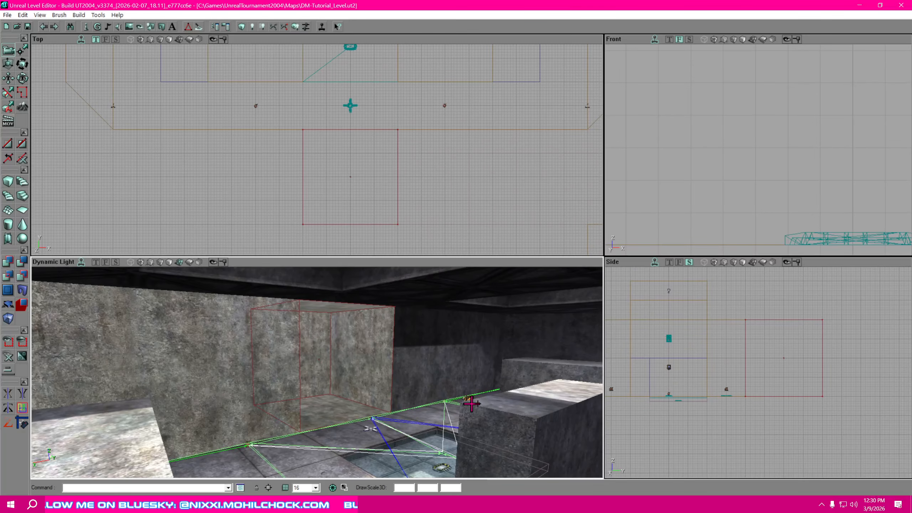
{"action": "left_click_drag", "start_coordinate": [488, 400], "coordinate": [449, 296]}
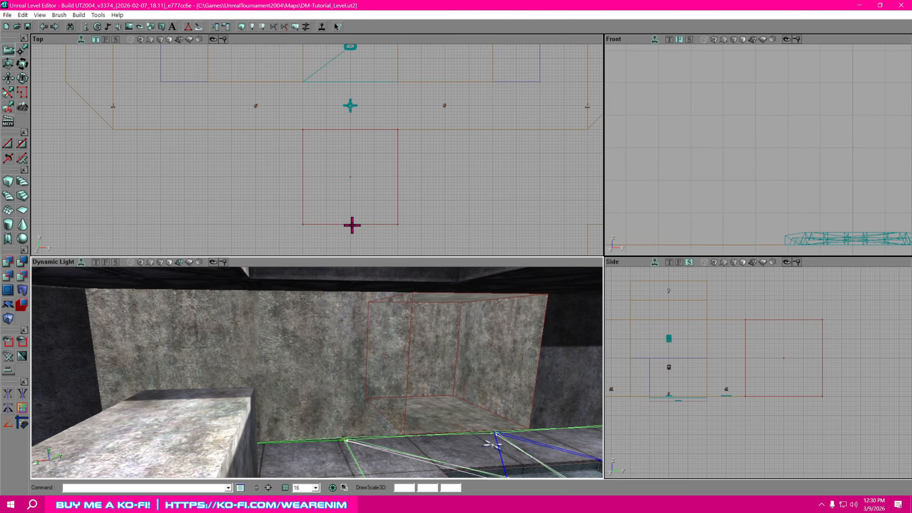
Rebuild the builder brush with height 256 and breadth 256, keeping the width at 512
{"action": "right_click", "coordinate": [10, 182]}
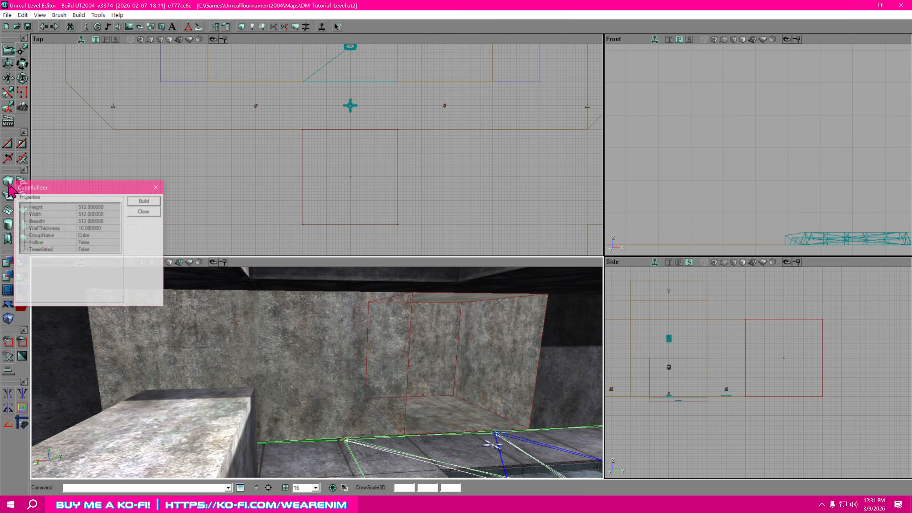
{"action": "left_click", "coordinate": [105, 206]}
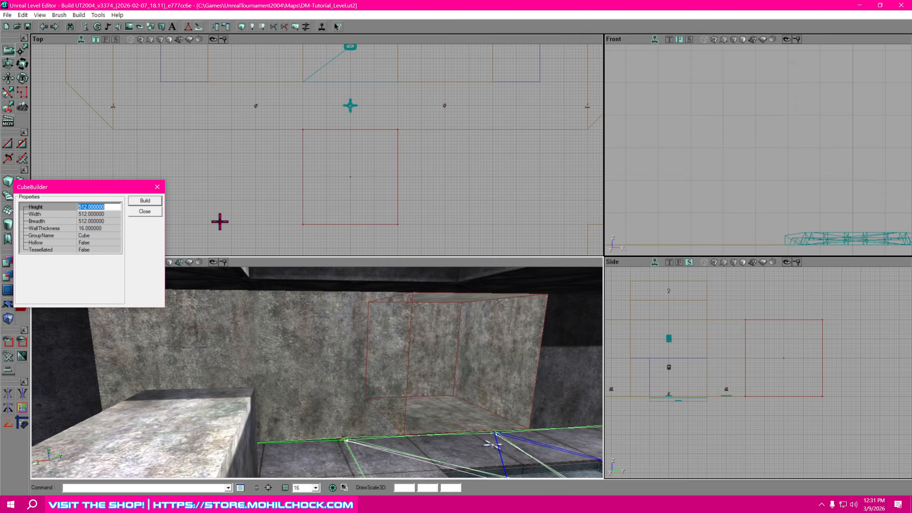
{"action": "type", "text": "256"}
{"action": "left_click", "coordinate": [111, 221]}
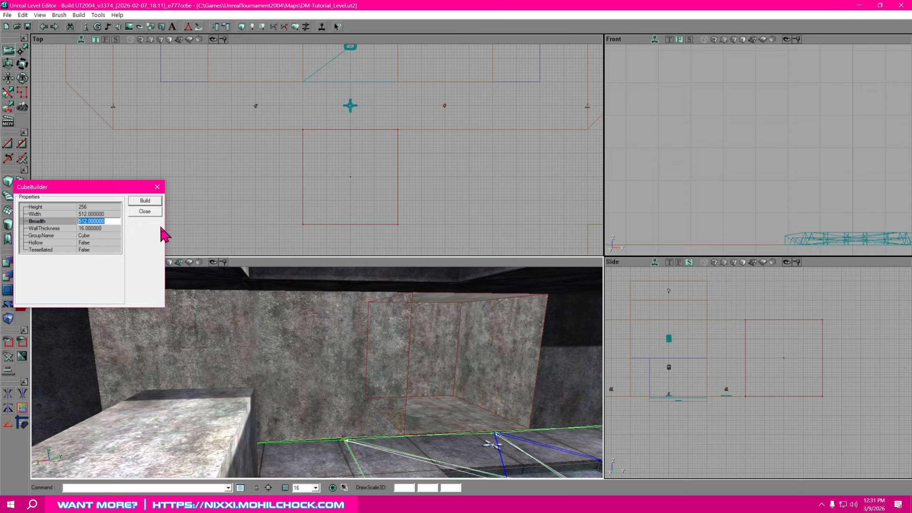
{"action": "type", "text": "256"}
{"action": "left_click", "coordinate": [145, 201]}
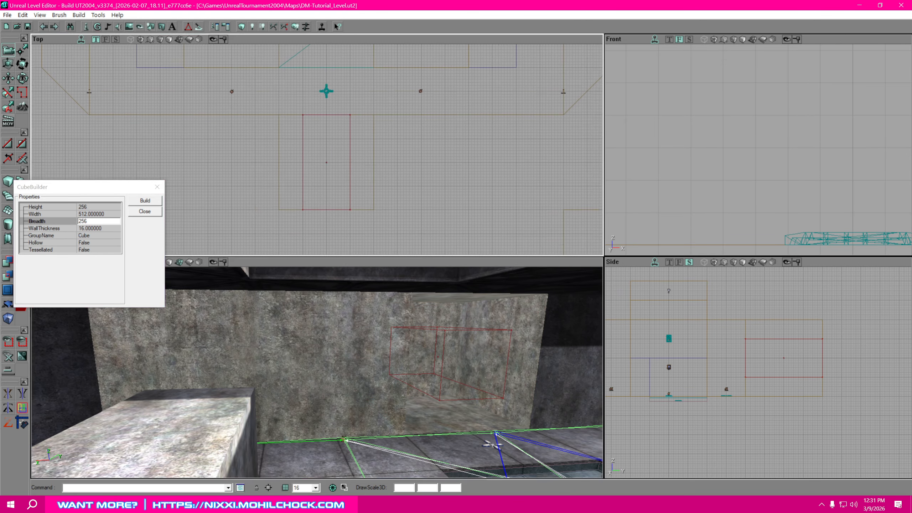
Move the smaller brush along the front wall to line up with the left wall block, and raise its top to the new room's ceiling height
{"action": "left_click_drag", "start_coordinate": [343, 175], "coordinate": [374, 181]}
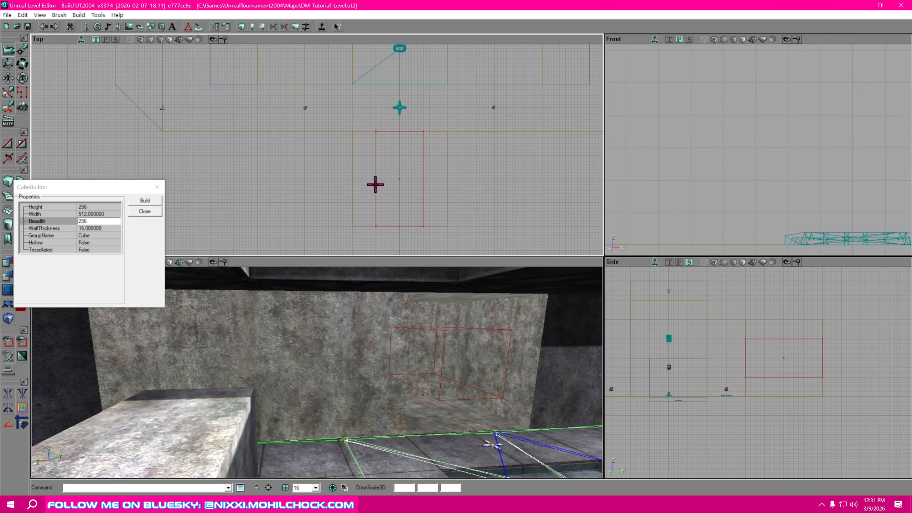
{"action": "left_click", "coordinate": [375, 184]}
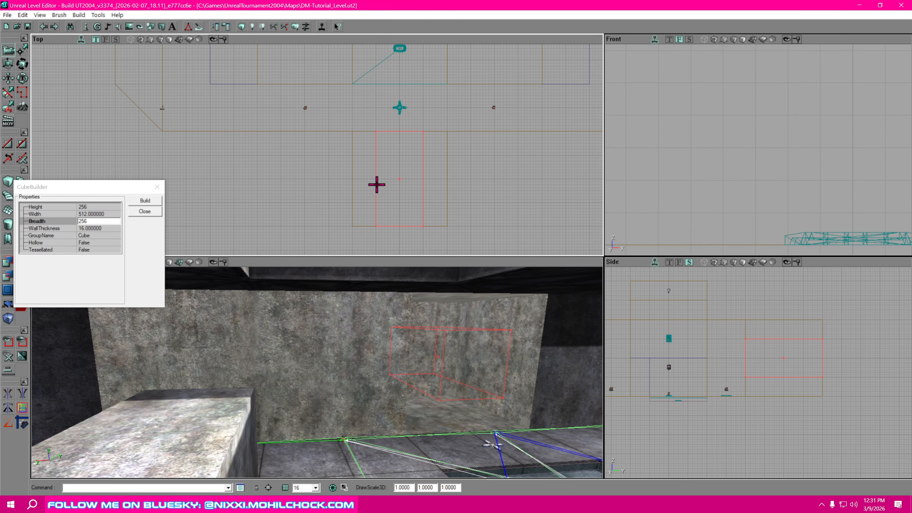
{"action": "left_click_drag", "start_coordinate": [398, 179], "coordinate": [234, 178], "text": "ctrl"}
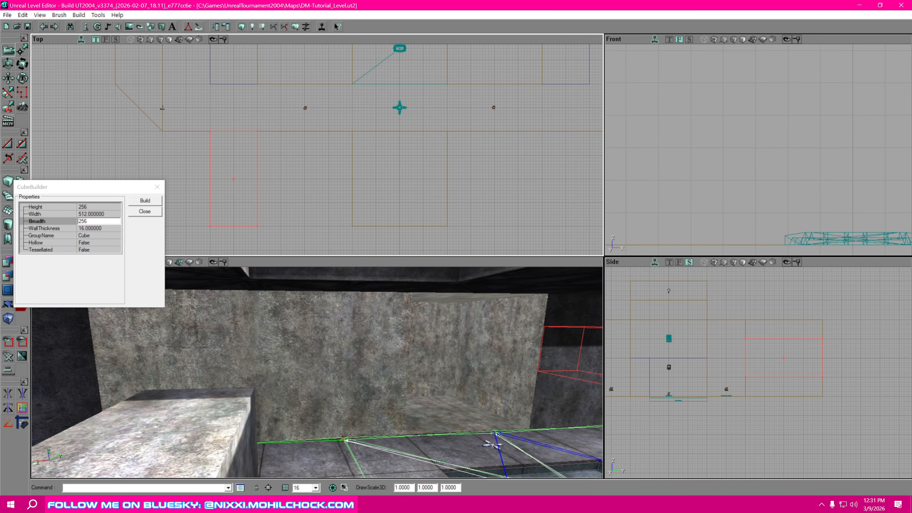
{"action": "scroll", "coordinate": [418, 190], "scroll_direction": "down", "scroll_amount": 3}
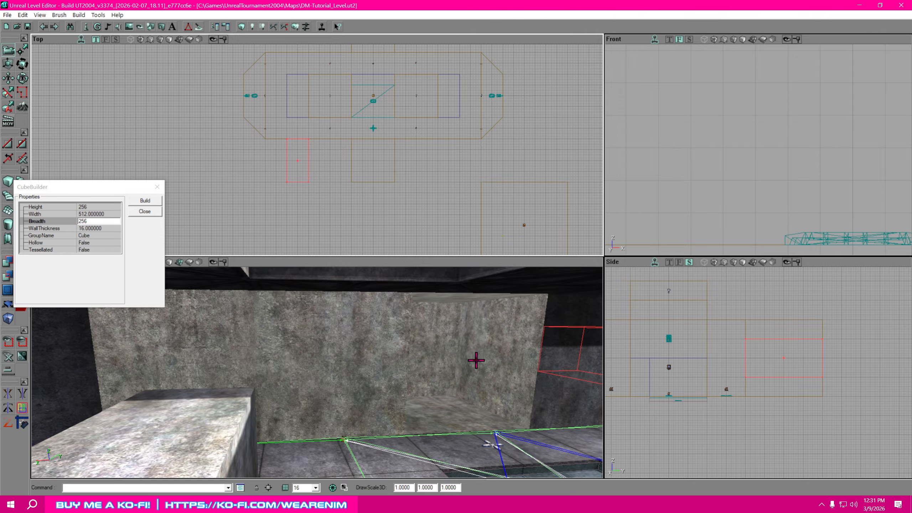
{"action": "right_click_drag", "start_coordinate": [476, 360], "coordinate": [424, 361]}
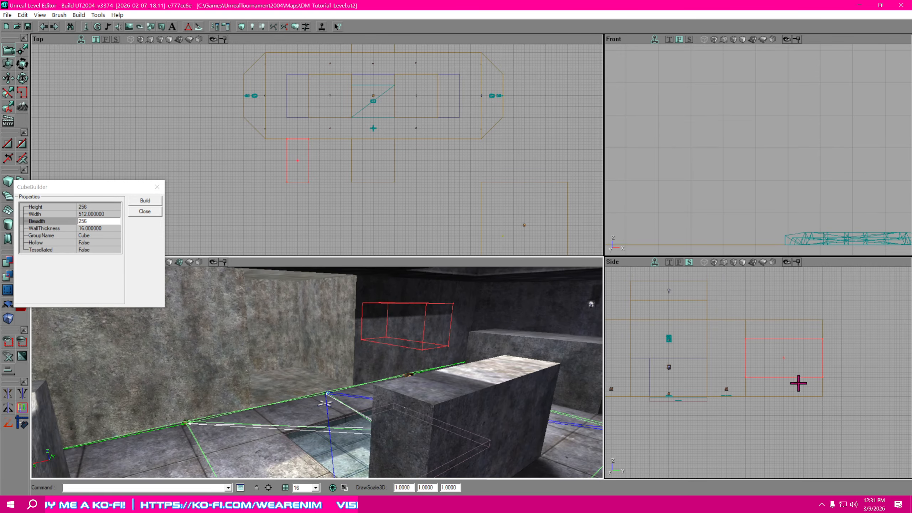
{"action": "left_click_drag", "start_coordinate": [784, 358], "coordinate": [783, 339], "text": "ctrl"}
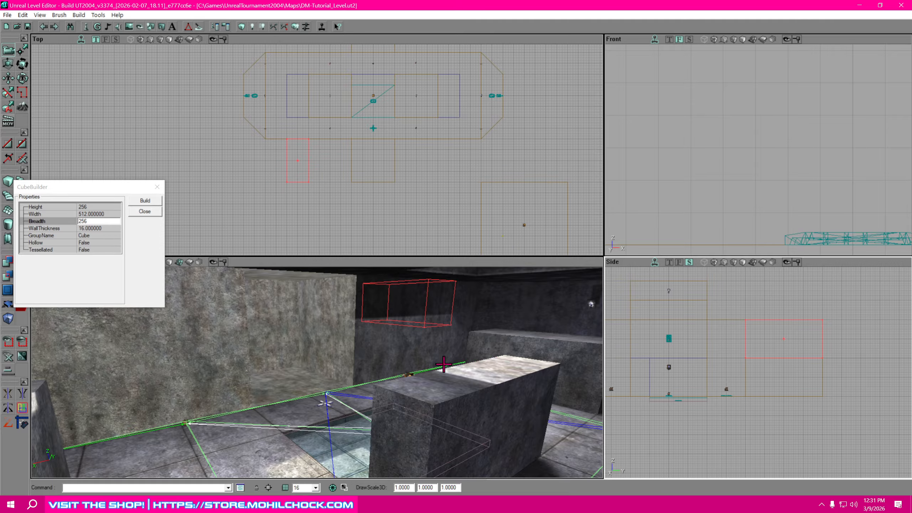
Subtract the 256-wide cube brush to carve an opening into the front wall in line with the left wall block
{"action": "left_click_drag", "start_coordinate": [443, 364], "coordinate": [246, 371]}
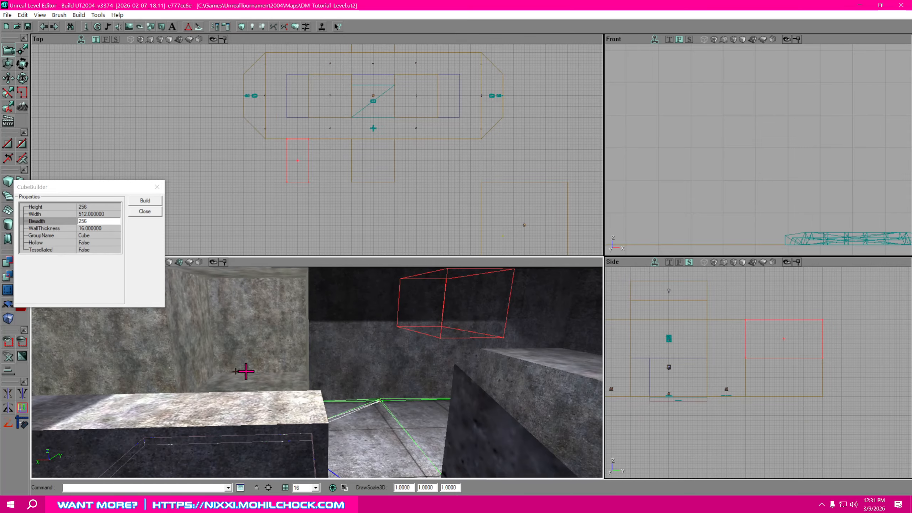
{"action": "left_click_drag", "start_coordinate": [77, 188], "coordinate": [89, 136]}
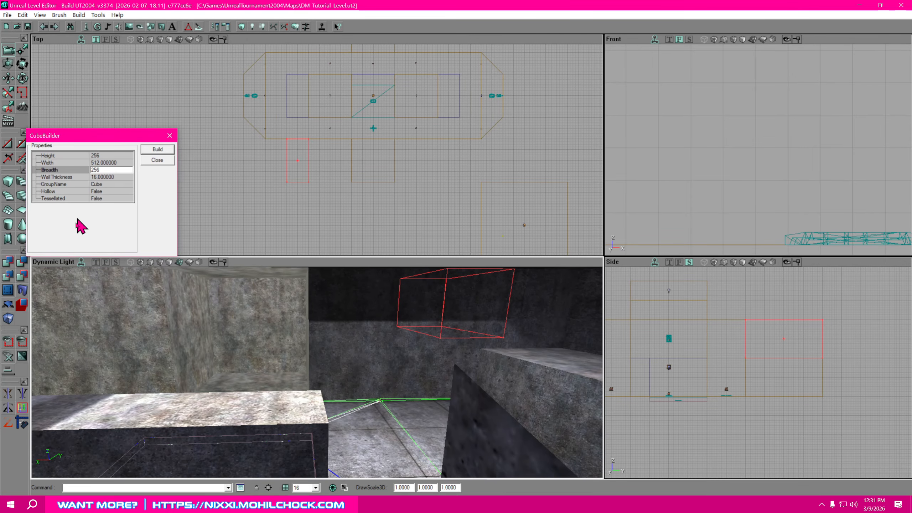
{"action": "left_click", "coordinate": [23, 263]}
Move the brush along the front wall to line up with the right wall block, and subtract it to carve a matching opening
{"action": "right_click_drag", "start_coordinate": [406, 374], "coordinate": [238, 372]}
{"action": "mouse_move", "coordinate": [528, 186]}
{"action": "left_mouse_down"}
{"action": "mouse_move", "coordinate": [513, 173]}
{"action": "mouse_move", "coordinate": [534, 194]}
{"action": "left_mouse_up"}
{"action": "left_click_drag", "start_coordinate": [317, 173], "coordinate": [469, 174], "text": "ctrl"}
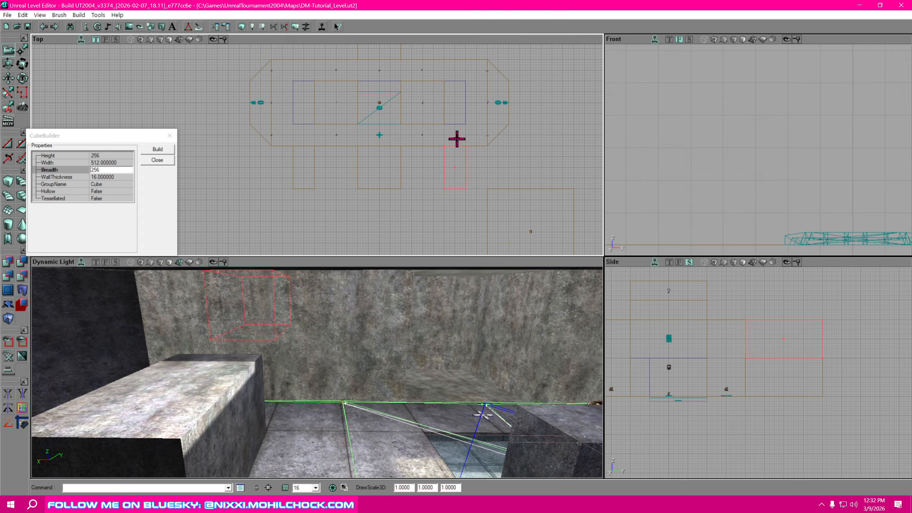
{"action": "left_click", "coordinate": [21, 263]}
{"action": "mouse_move", "coordinate": [346, 377]}
{"action": "left_mouse_down"}
{"action": "mouse_move", "coordinate": [363, 362]}
{"action": "mouse_move", "coordinate": [366, 377]}
{"action": "mouse_move", "coordinate": [395, 381]}
{"action": "mouse_move", "coordinate": [352, 359]}
{"action": "mouse_move", "coordinate": [323, 370]}
{"action": "mouse_move", "coordinate": [345, 362]}
{"action": "mouse_move", "coordinate": [345, 388]}
{"action": "mouse_move", "coordinate": [366, 377]}
{"action": "left_mouse_up"}
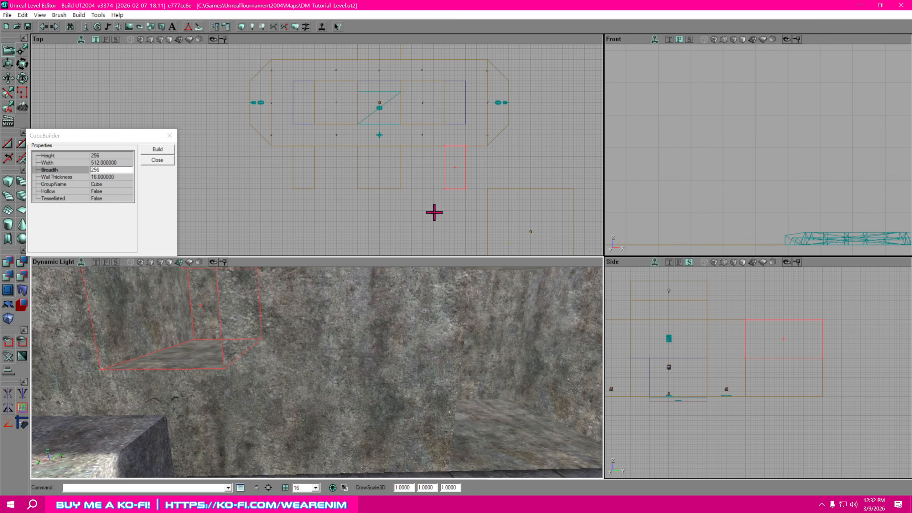
Move the builder brush behind the central room, flush with its back edge and centred on it in the Top view
{"action": "left_click_drag", "start_coordinate": [434, 212], "coordinate": [421, 98]}
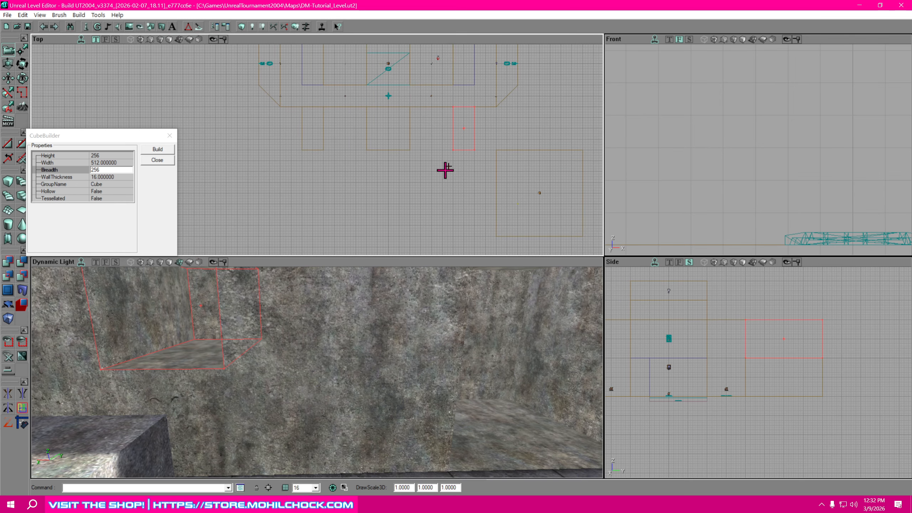
{"action": "mouse_move", "coordinate": [435, 174]}
{"action": "left_mouse_down"}
{"action": "mouse_move", "coordinate": [413, 171]}
{"action": "mouse_move", "coordinate": [442, 166]}
{"action": "left_mouse_up"}
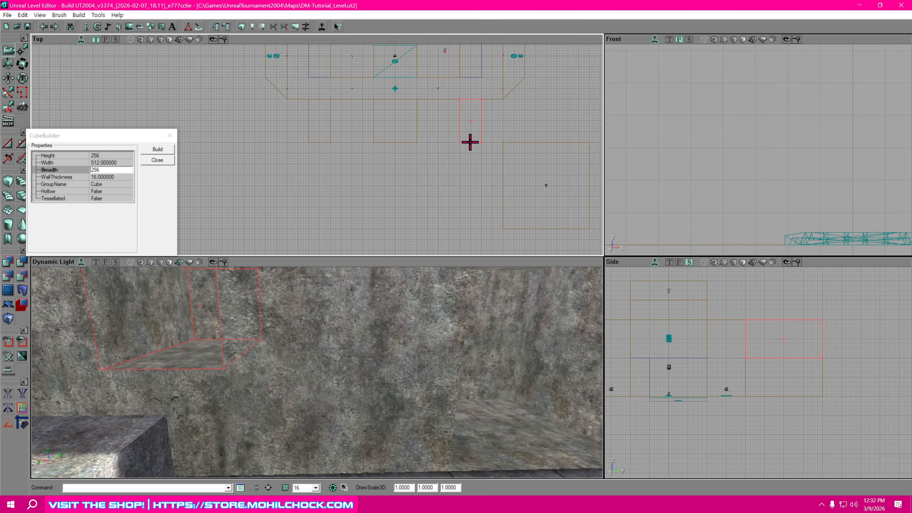
{"action": "mouse_move", "coordinate": [471, 142]}
{"action": "left_mouse_down", "text": "ctrl"}
{"action": "mouse_move", "coordinate": [451, 164]}
{"action": "mouse_move", "coordinate": [393, 185]}
{"action": "left_mouse_up", "text": "ctrl"}
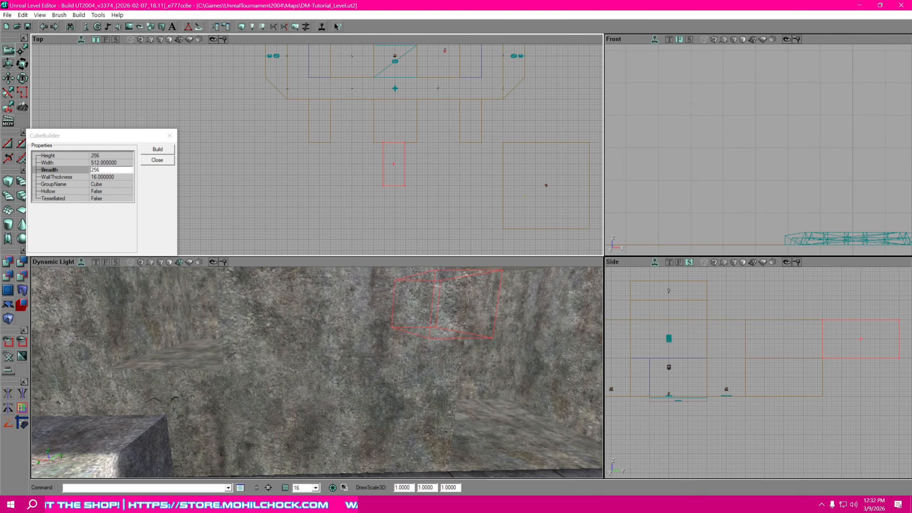
{"action": "scroll", "coordinate": [447, 176], "scroll_direction": "up", "scroll_amount": 2}
{"action": "left_click_drag", "start_coordinate": [446, 177], "coordinate": [405, 206]}
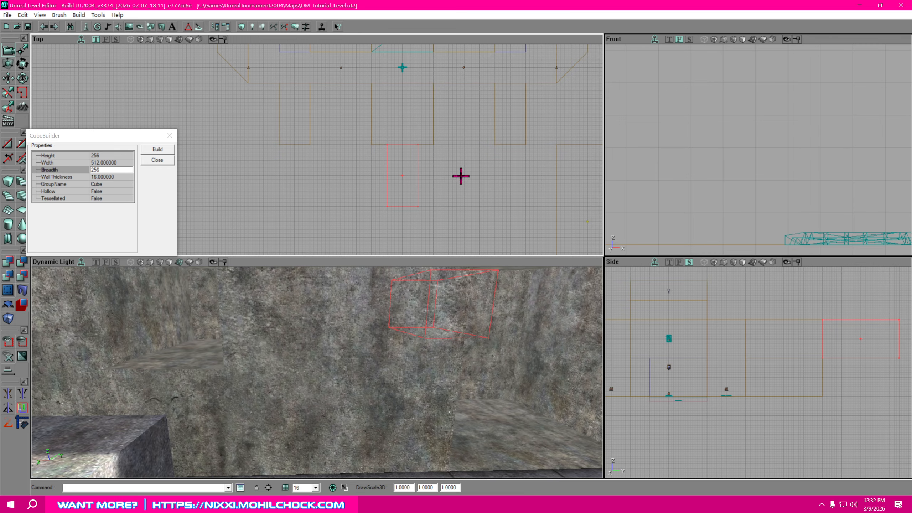
Rebuild the builder brush with breadth 1024, keeping height 256 and width 512
{"action": "left_click", "coordinate": [111, 162]}
{"action": "left_click", "coordinate": [107, 169]}
{"action": "type", "text": "1024"}
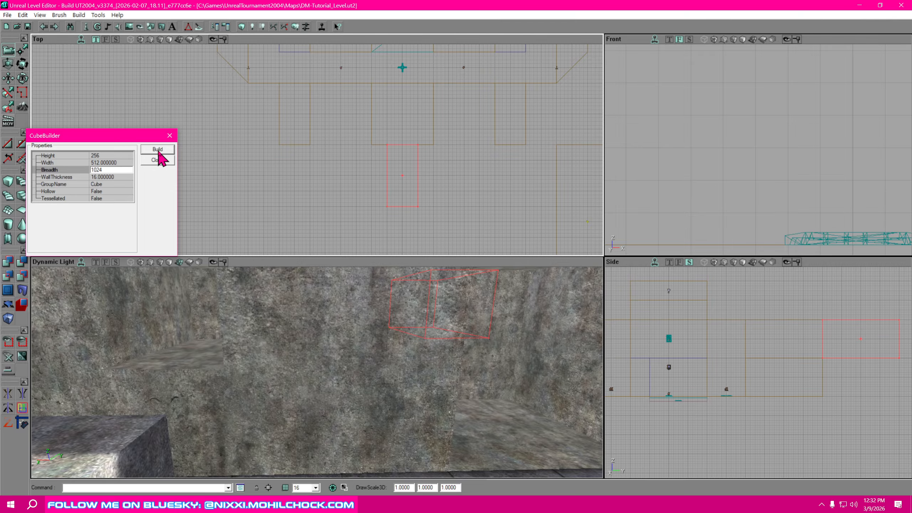
{"action": "left_click_drag", "start_coordinate": [395, 175], "coordinate": [354, 196]}
{"action": "scroll", "coordinate": [384, 161], "scroll_direction": "up", "scroll_amount": 3}
{"action": "scroll", "coordinate": [393, 160], "scroll_direction": "down", "scroll_amount": 2}
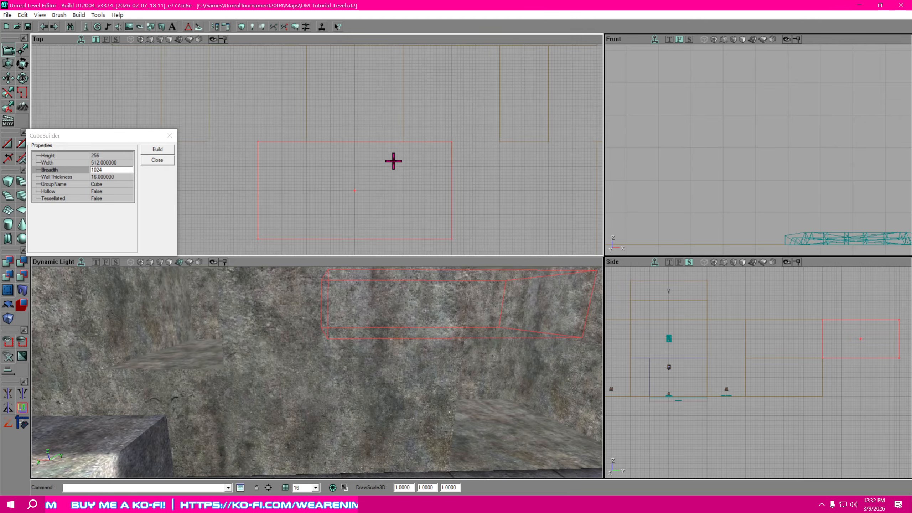
Subtract the 1024-wide brush to carve a raised room behind the central room, and inspect how it sits relative to the side openings
{"action": "mouse_move", "coordinate": [440, 346]}
{"action": "right_mouse_down"}
{"action": "mouse_move", "coordinate": [488, 327]}
{"action": "mouse_move", "coordinate": [517, 336]}
{"action": "mouse_move", "coordinate": [501, 343]}
{"action": "mouse_move", "coordinate": [520, 338]}
{"action": "mouse_move", "coordinate": [481, 342]}
{"action": "right_mouse_up"}
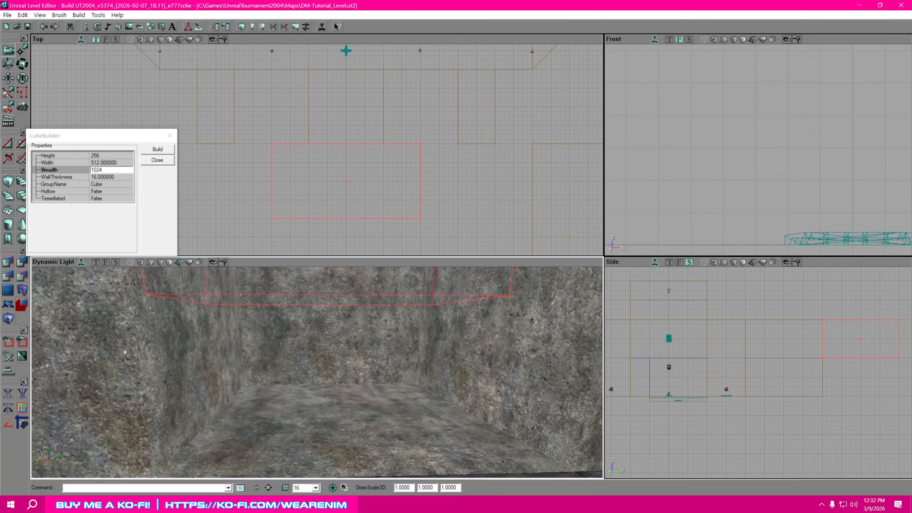
{"action": "left_click_drag", "start_coordinate": [330, 373], "coordinate": [323, 334]}
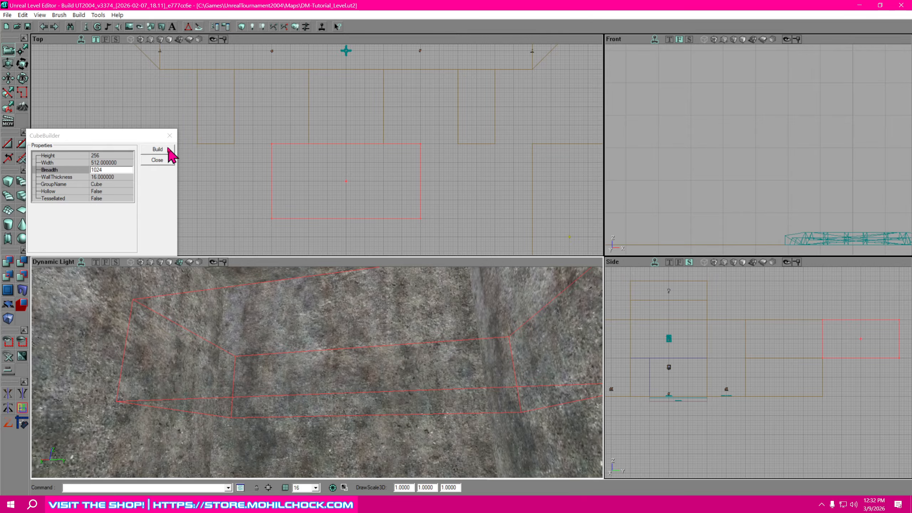
{"action": "left_click", "coordinate": [21, 265]}
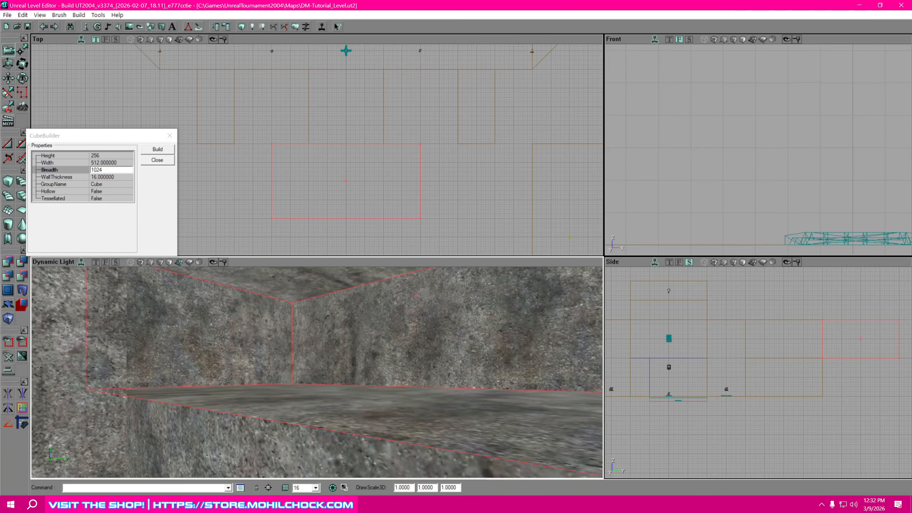
{"action": "left_click_drag", "start_coordinate": [324, 374], "coordinate": [287, 361]}
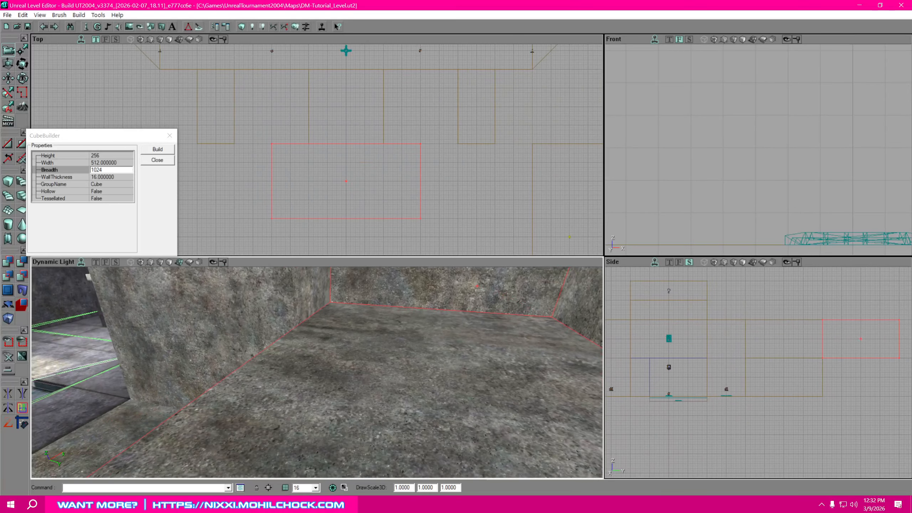
{"action": "right_click_drag", "start_coordinate": [316, 372], "coordinate": [412, 345]}
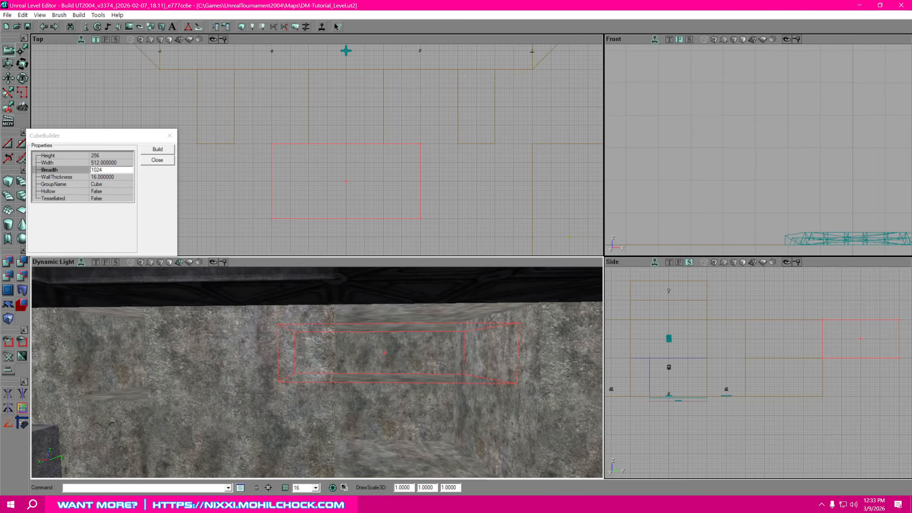
{"action": "mouse_move", "coordinate": [362, 376]}
{"action": "right_mouse_down"}
{"action": "mouse_move", "coordinate": [377, 383]}
{"action": "mouse_move", "coordinate": [362, 376]}
{"action": "right_mouse_up"}
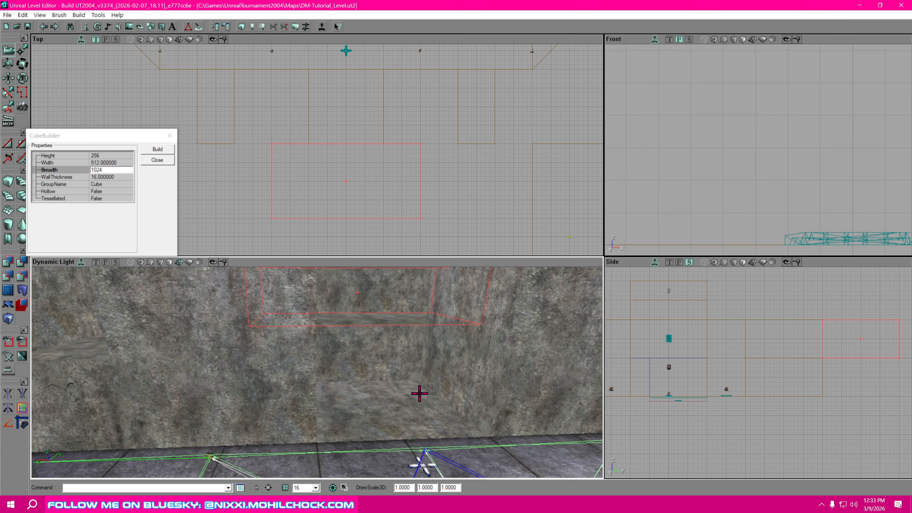
{"action": "mouse_move", "coordinate": [419, 393]}
{"action": "left_mouse_down"}
{"action": "mouse_move", "coordinate": [437, 379]}
{"action": "mouse_move", "coordinate": [418, 373]}
{"action": "mouse_move", "coordinate": [407, 391]}
{"action": "mouse_move", "coordinate": [368, 391]}
{"action": "left_mouse_up"}
{"action": "mouse_move", "coordinate": [417, 153]}
{"action": "left_mouse_down"}
{"action": "mouse_move", "coordinate": [442, 74]}
{"action": "mouse_move", "coordinate": [498, 175]}
{"action": "mouse_move", "coordinate": [434, 159]}
{"action": "left_mouse_up"}
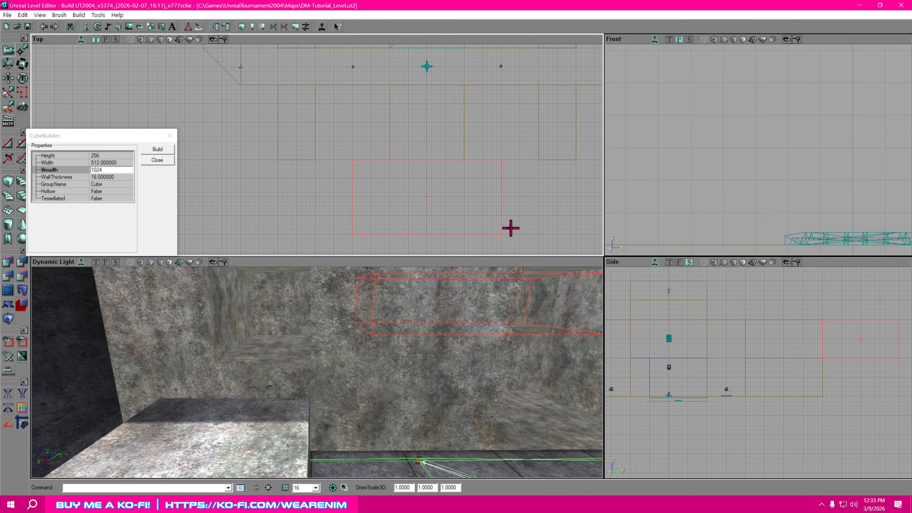
{"action": "left_click_drag", "start_coordinate": [425, 197], "coordinate": [369, 183]}
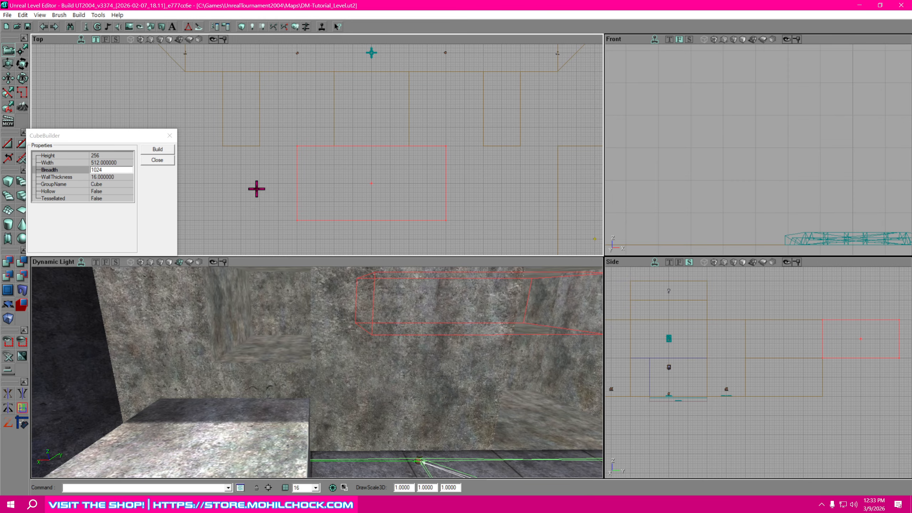
{"action": "mouse_move", "coordinate": [318, 183]}
{"action": "left_mouse_down"}
{"action": "mouse_move", "coordinate": [324, 194]}
{"action": "mouse_move", "coordinate": [389, 211]}
{"action": "mouse_move", "coordinate": [307, 180]}
{"action": "left_mouse_up"}
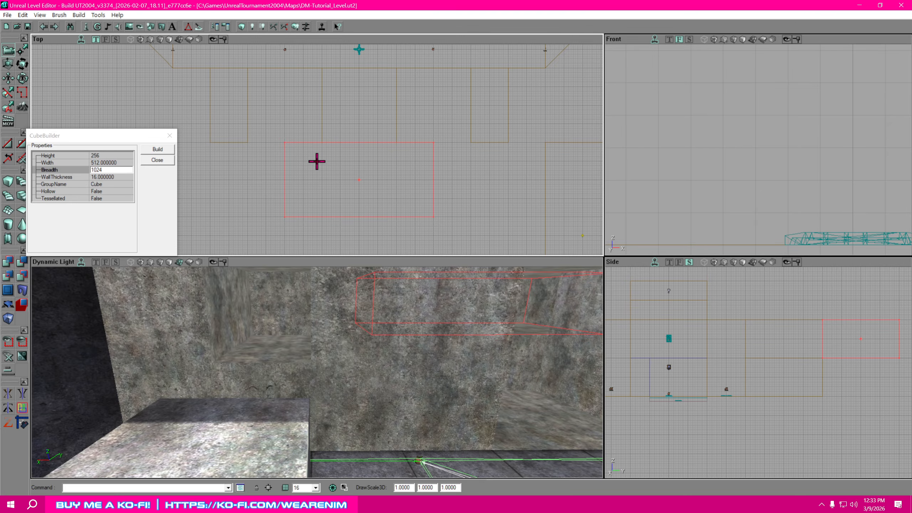
Open the 2D Shape Editor, close the cube builder settings, and arrange the editor window with the brushes framed in the viewports
{"action": "left_click", "coordinate": [188, 27]}
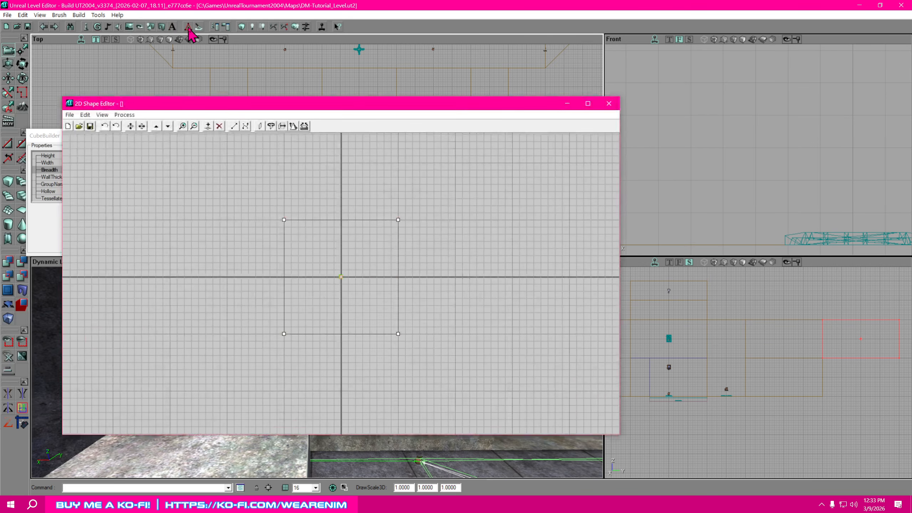
{"action": "left_click_drag", "start_coordinate": [365, 107], "coordinate": [587, 75]}
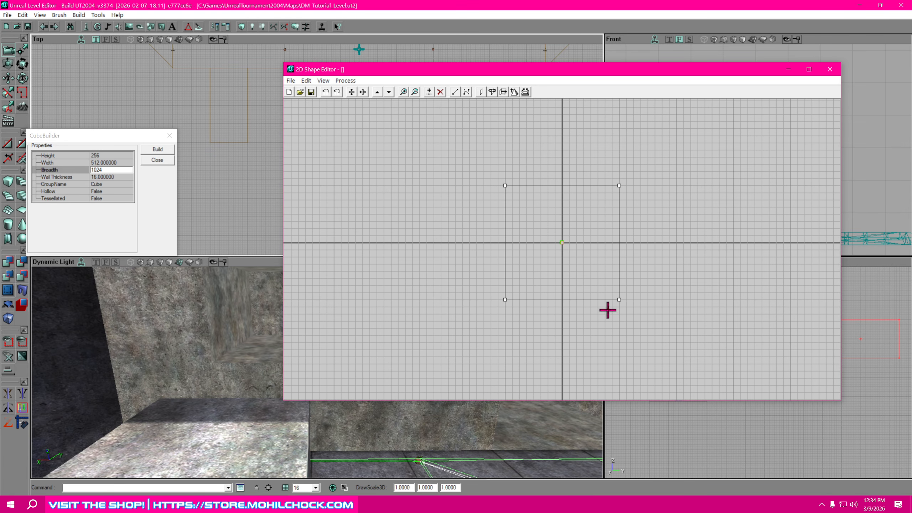
{"action": "left_click", "coordinate": [619, 185]}
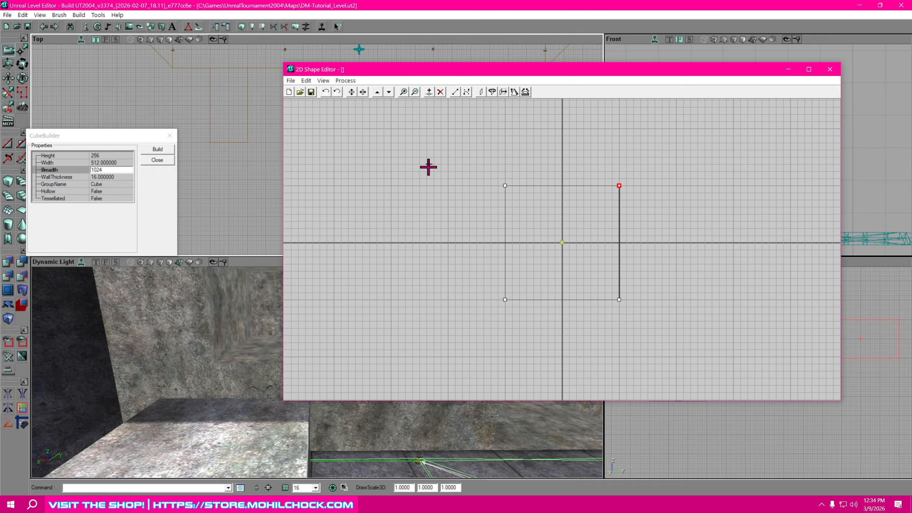
{"action": "left_click_drag", "start_coordinate": [458, 70], "coordinate": [548, 116]}
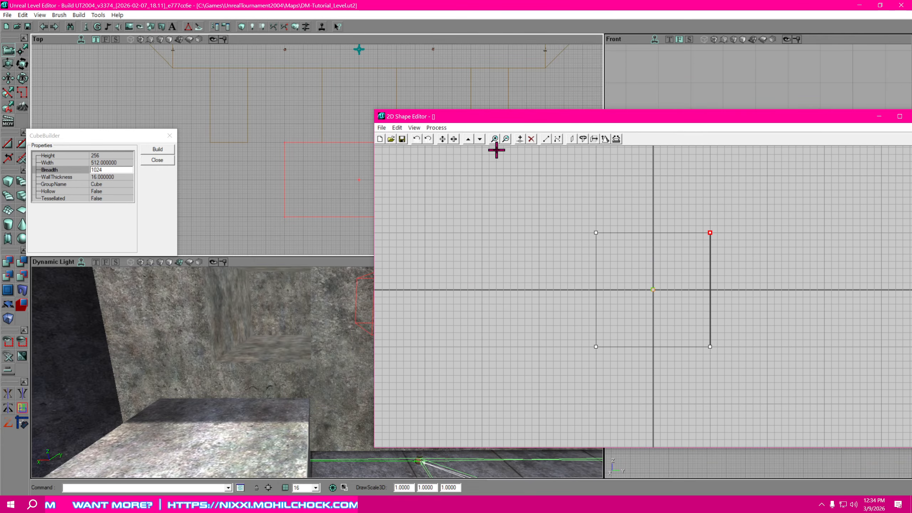
{"action": "left_click", "coordinate": [157, 159]}
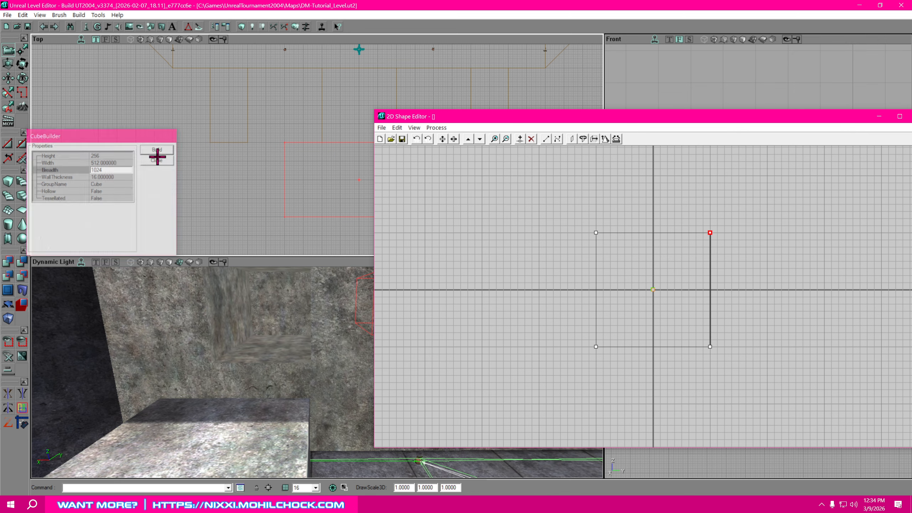
{"action": "mouse_move", "coordinate": [289, 227]}
{"action": "left_mouse_down"}
{"action": "mouse_move", "coordinate": [303, 224]}
{"action": "mouse_move", "coordinate": [168, 251]}
{"action": "mouse_move", "coordinate": [75, 163]}
{"action": "mouse_move", "coordinate": [116, 216]}
{"action": "mouse_move", "coordinate": [144, 213]}
{"action": "left_mouse_up"}
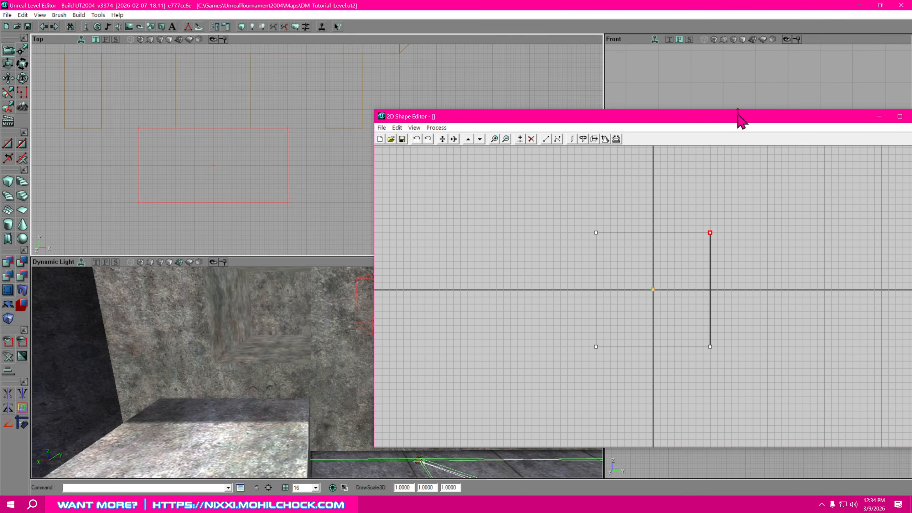
{"action": "left_click_drag", "start_coordinate": [741, 95], "coordinate": [495, 106]}
{"action": "left_click_drag", "start_coordinate": [787, 216], "coordinate": [649, 229]}
{"action": "scroll", "coordinate": [795, 170], "scroll_direction": "down", "scroll_amount": 10}
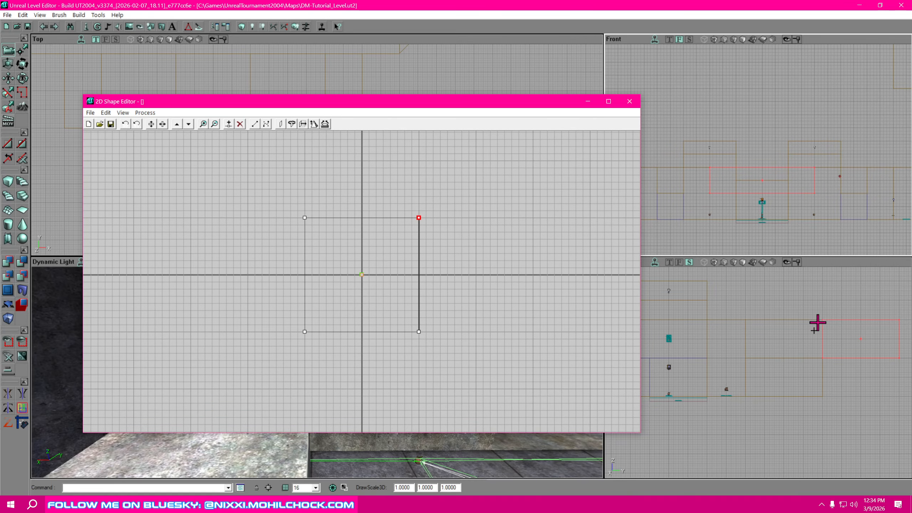
{"action": "left_click_drag", "start_coordinate": [818, 325], "coordinate": [752, 339]}
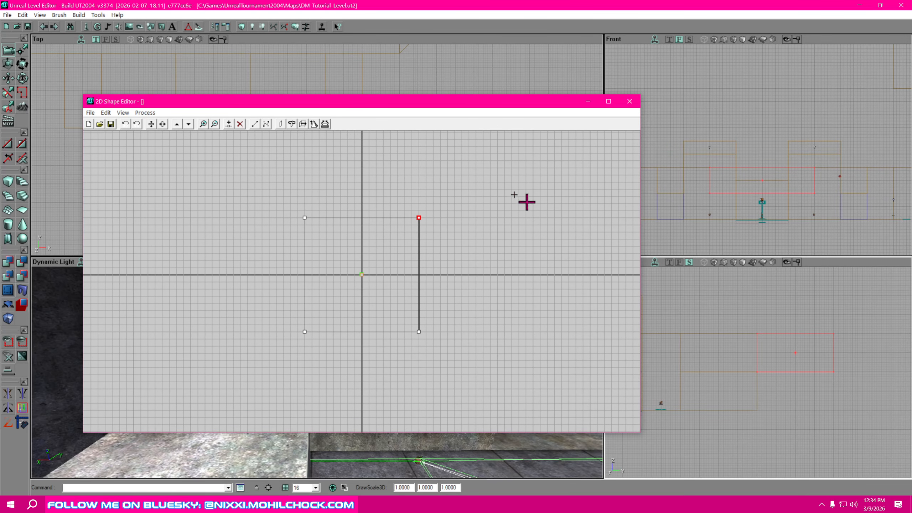
{"action": "left_click_drag", "start_coordinate": [432, 110], "coordinate": [548, 106]}
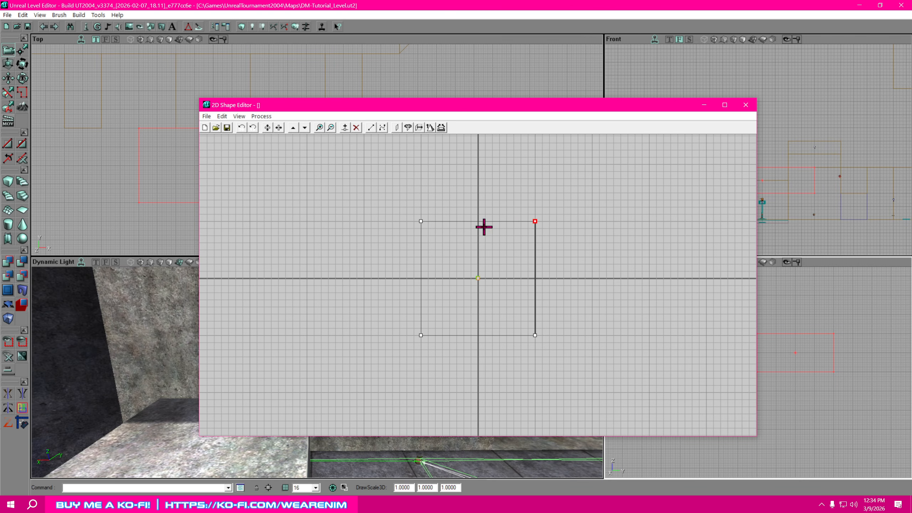
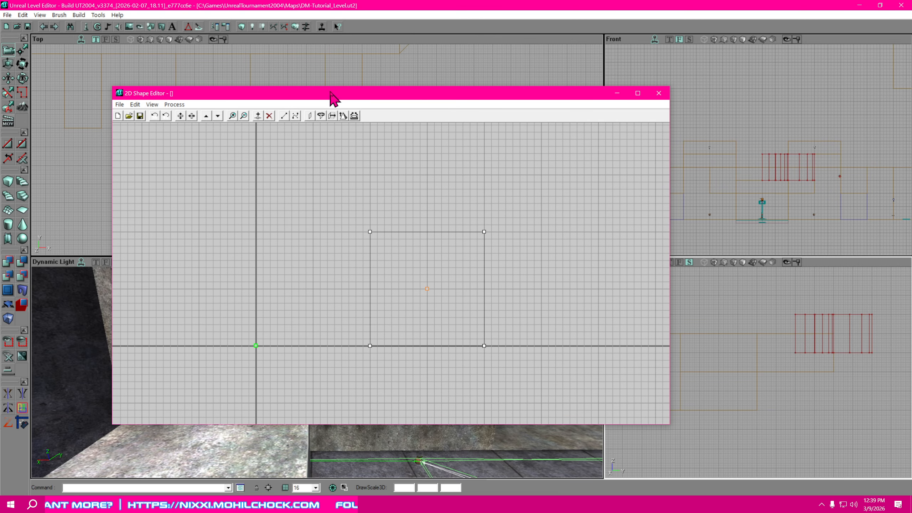
Move the curved corridor brush in the Top view to join the side of the raised back room to the end of the right opening
{"action": "left_click_drag", "start_coordinate": [332, 94], "coordinate": [620, 107]}
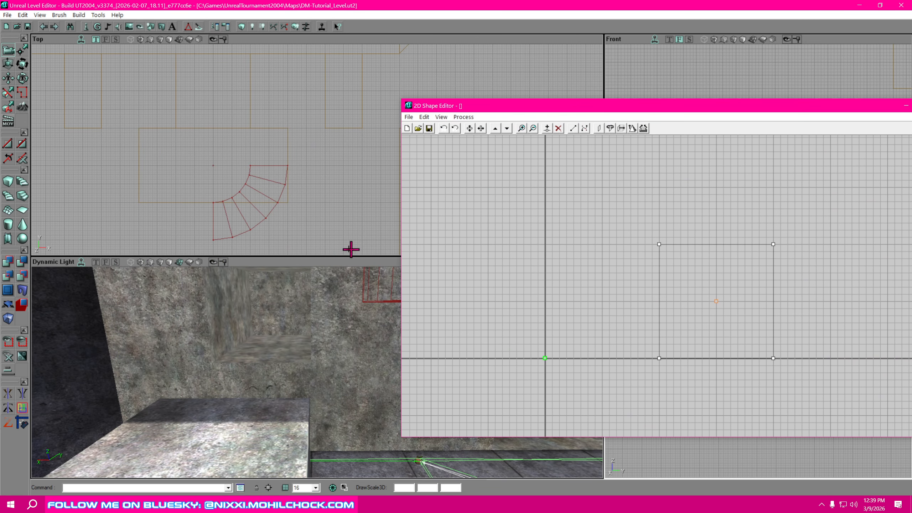
{"action": "left_click", "coordinate": [255, 224]}
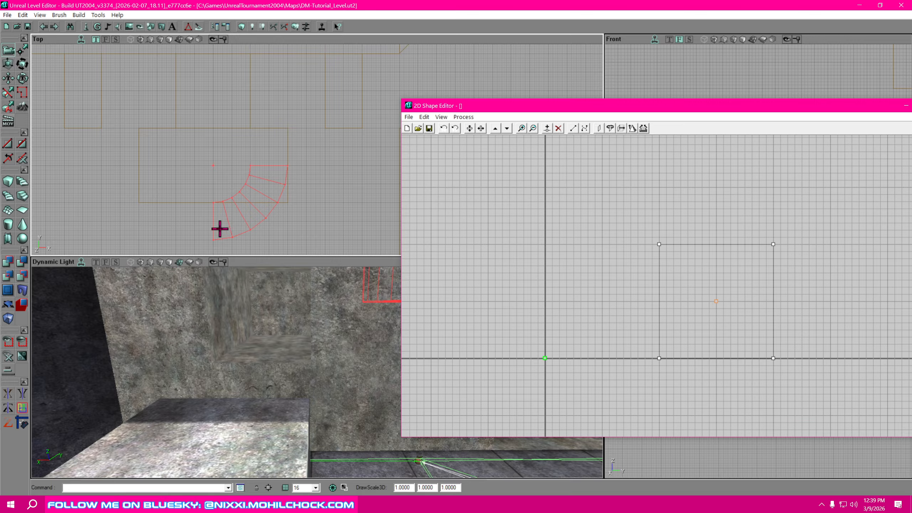
{"action": "left_click_drag", "start_coordinate": [219, 229], "coordinate": [295, 191], "text": "ctrl"}
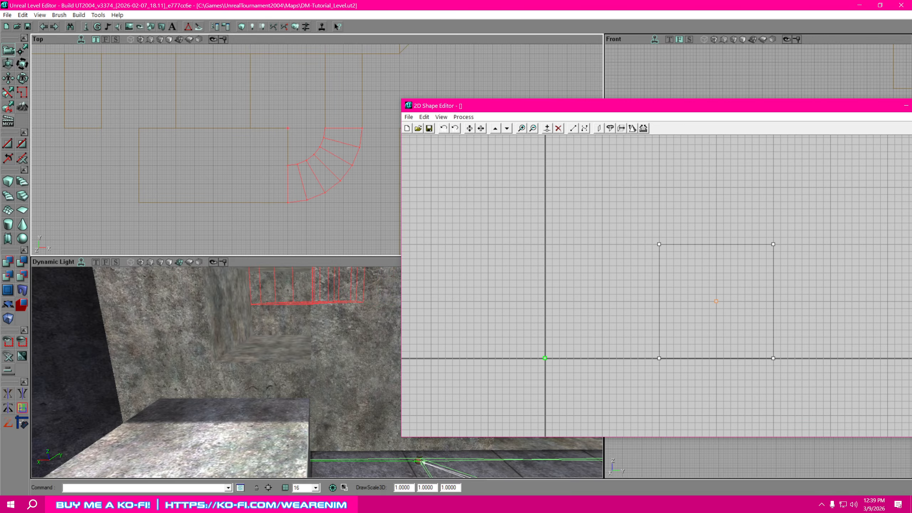
Move the shape editor out of the way and lower the curved brush to match the raised back room's floor and ceiling heights
{"action": "right_click_drag", "start_coordinate": [307, 386], "coordinate": [326, 379]}
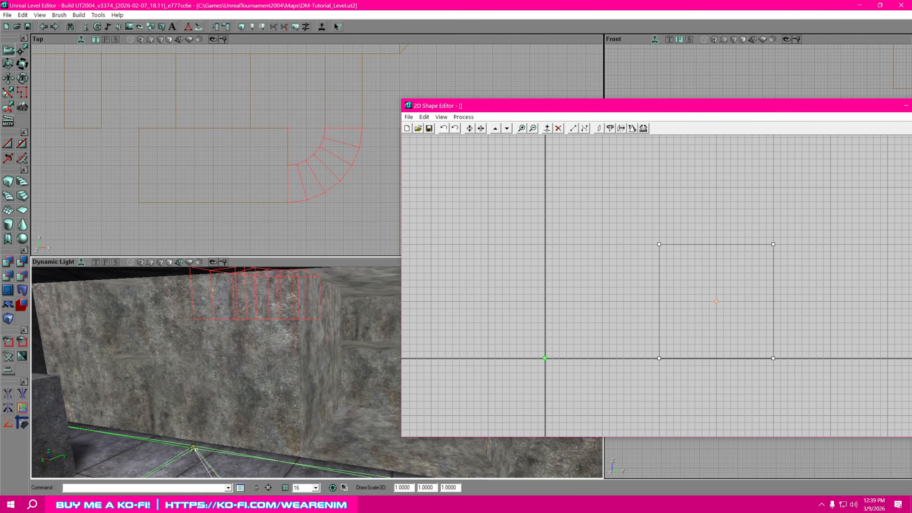
{"action": "left_click_drag", "start_coordinate": [725, 111], "coordinate": [911, 134]}
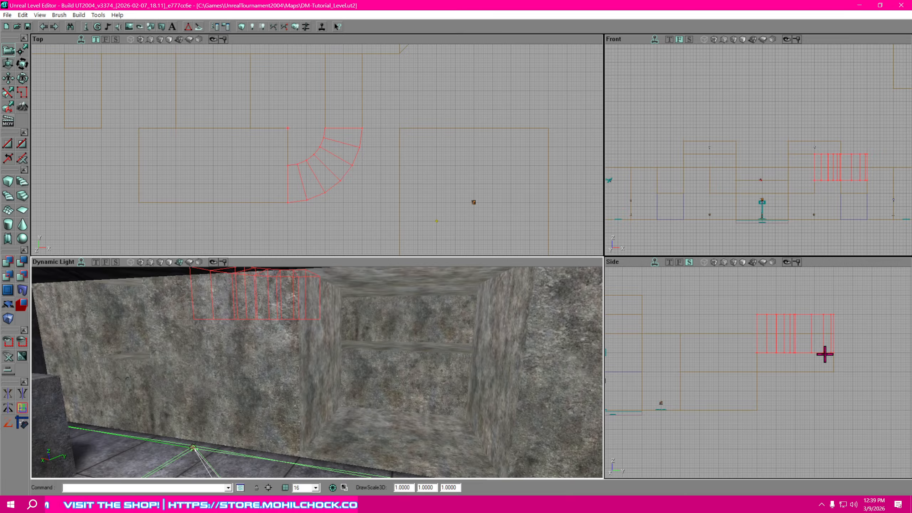
{"action": "left_click", "coordinate": [803, 352]}
{"action": "left_click_drag", "start_coordinate": [803, 352], "coordinate": [803, 364], "text": "ctrl"}
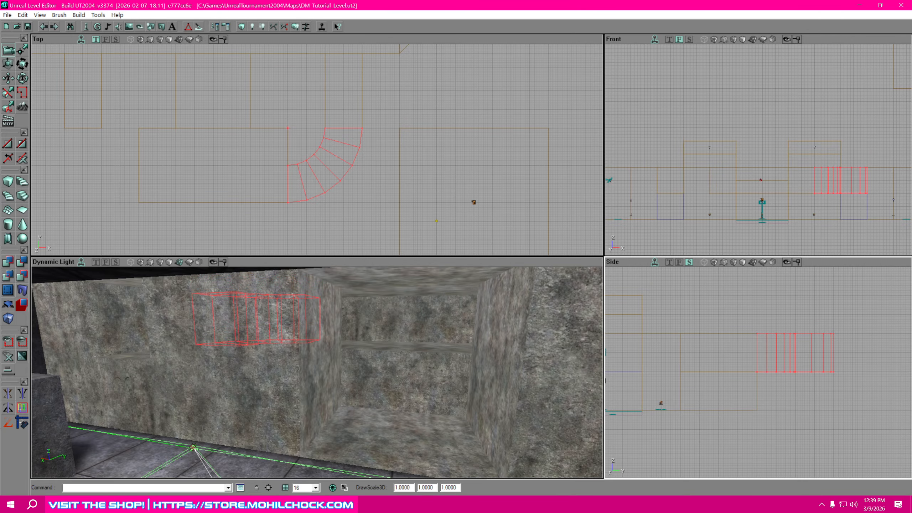
Subtract the curved brush to carve the corridor joining the raised back room to the right opening, and inspect the result
{"action": "mouse_move", "coordinate": [372, 393]}
{"action": "left_mouse_down"}
{"action": "mouse_move", "coordinate": [300, 395]}
{"action": "mouse_move", "coordinate": [306, 381]}
{"action": "mouse_move", "coordinate": [380, 335]}
{"action": "mouse_move", "coordinate": [330, 305]}
{"action": "mouse_move", "coordinate": [340, 300]}
{"action": "mouse_move", "coordinate": [333, 295]}
{"action": "mouse_move", "coordinate": [371, 388]}
{"action": "left_mouse_up"}
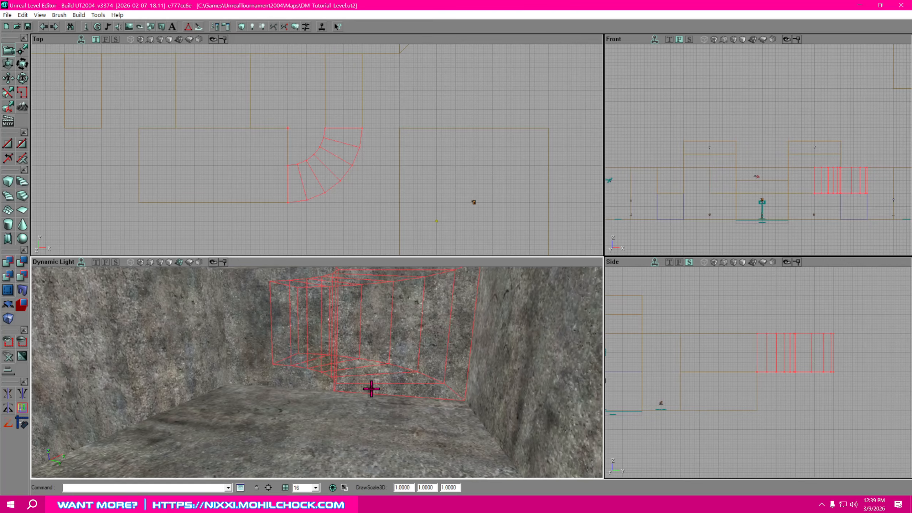
{"action": "left_click", "coordinate": [23, 263]}
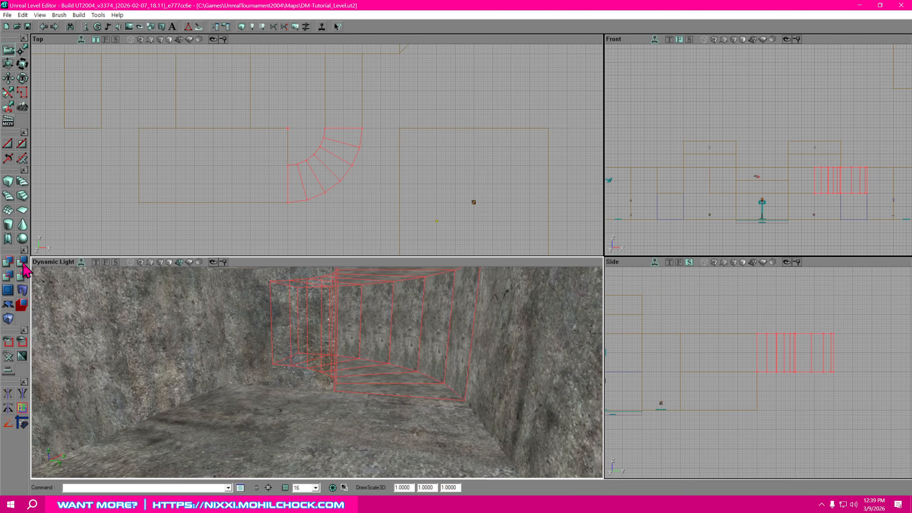
{"action": "mouse_move", "coordinate": [327, 422]}
{"action": "left_mouse_down"}
{"action": "mouse_move", "coordinate": [319, 381]}
{"action": "mouse_move", "coordinate": [292, 347]}
{"action": "mouse_move", "coordinate": [321, 386]}
{"action": "mouse_move", "coordinate": [319, 413]}
{"action": "left_mouse_up"}
{"action": "mouse_move", "coordinate": [319, 413]}
{"action": "right_mouse_down"}
{"action": "mouse_move", "coordinate": [316, 385]}
{"action": "mouse_move", "coordinate": [337, 427]}
{"action": "mouse_move", "coordinate": [343, 413]}
{"action": "right_mouse_up"}
{"action": "left_click_drag", "start_coordinate": [343, 413], "coordinate": [343, 434]}
{"action": "right_click_drag", "start_coordinate": [343, 434], "coordinate": [353, 399]}
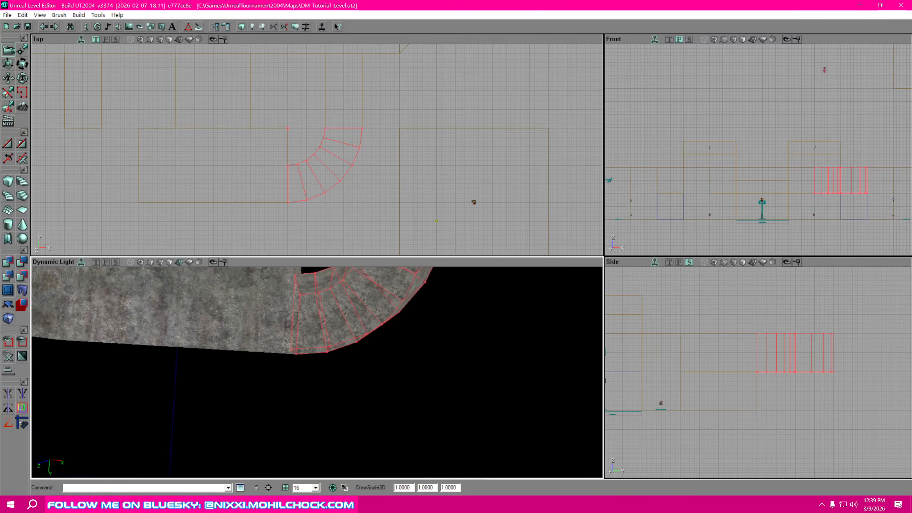
{"action": "mouse_move", "coordinate": [354, 398]}
{"action": "left_mouse_down"}
{"action": "mouse_move", "coordinate": [352, 370]}
{"action": "mouse_move", "coordinate": [350, 395]}
{"action": "mouse_move", "coordinate": [331, 391]}
{"action": "mouse_move", "coordinate": [353, 391]}
{"action": "mouse_move", "coordinate": [323, 406]}
{"action": "left_mouse_up"}
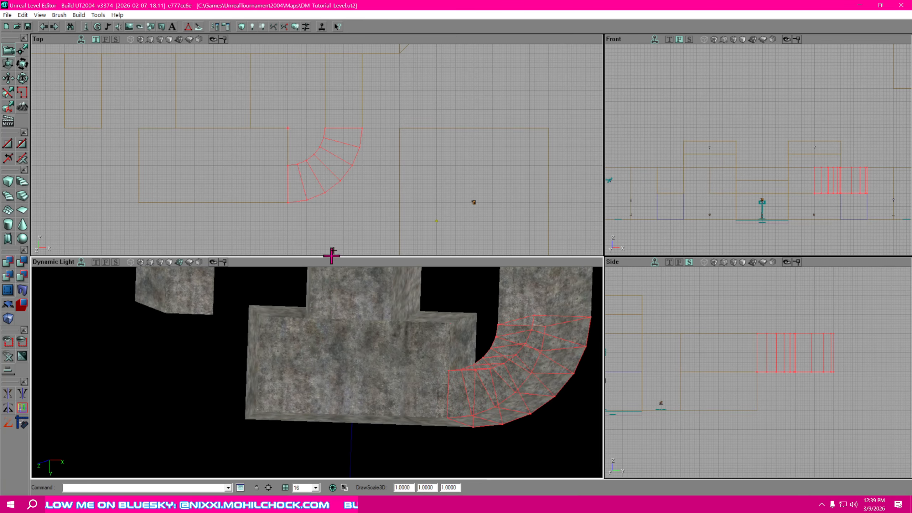
Mirror the curved brush, fit it between the raised back room and the left opening, and subtract it as a matching corridor
{"action": "mouse_move", "coordinate": [332, 212]}
{"action": "left_mouse_down"}
{"action": "mouse_move", "coordinate": [509, 202]}
{"action": "mouse_move", "coordinate": [321, 201]}
{"action": "left_mouse_up"}
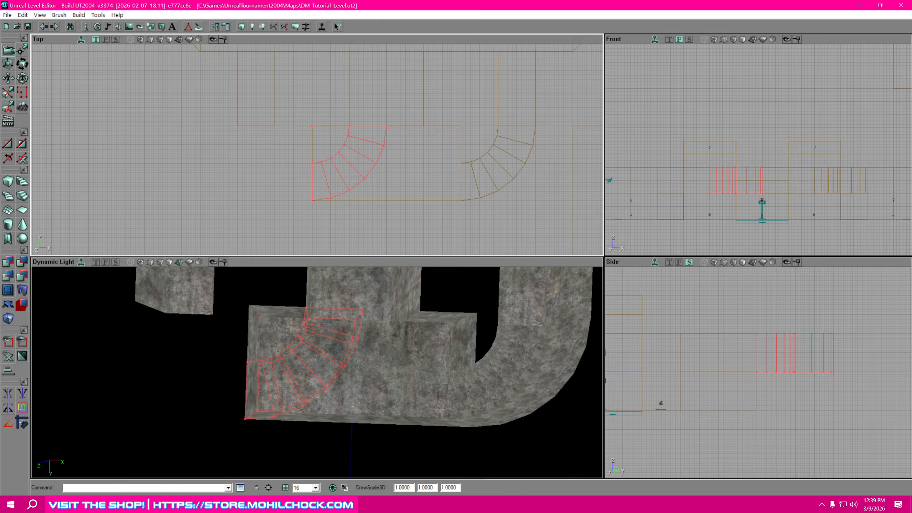
{"action": "right_click_drag", "start_coordinate": [321, 200], "coordinate": [388, 201], "text": "ctrl"}
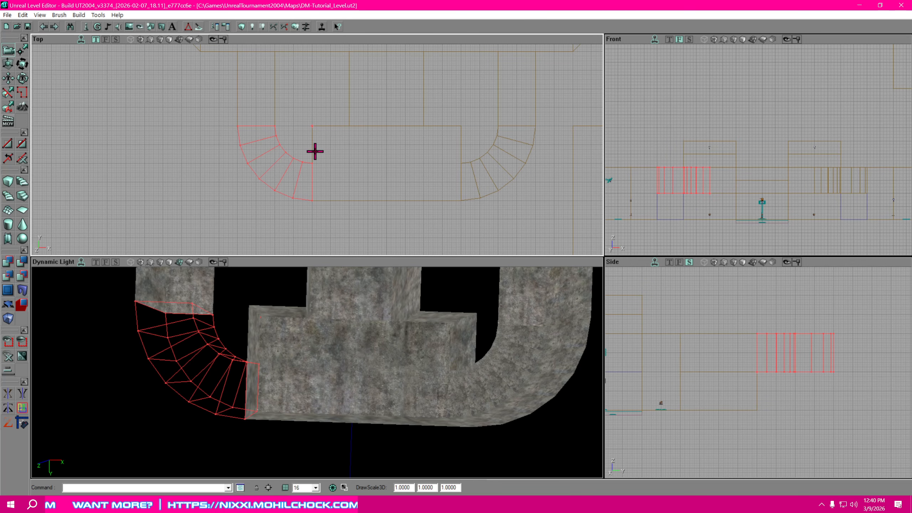
{"action": "left_click", "coordinate": [22, 264]}
{"action": "mouse_move", "coordinate": [329, 414]}
{"action": "right_mouse_down"}
{"action": "mouse_move", "coordinate": [329, 380]}
{"action": "mouse_move", "coordinate": [258, 381]}
{"action": "mouse_move", "coordinate": [359, 366]}
{"action": "mouse_move", "coordinate": [338, 392]}
{"action": "mouse_move", "coordinate": [374, 389]}
{"action": "mouse_move", "coordinate": [312, 381]}
{"action": "mouse_move", "coordinate": [370, 385]}
{"action": "mouse_move", "coordinate": [312, 355]}
{"action": "mouse_move", "coordinate": [334, 355]}
{"action": "right_mouse_up"}
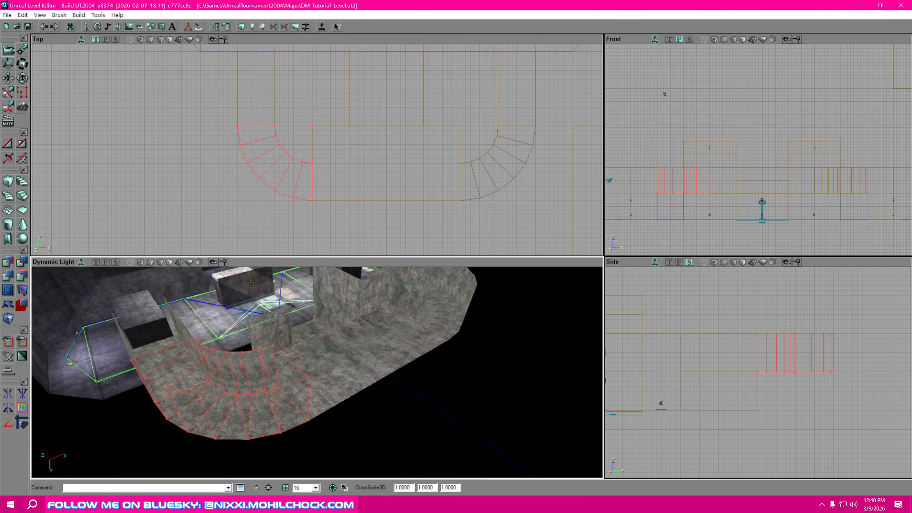
Duplicate the raised back room's subtractive brush and align the copy exactly with the original
{"action": "left_click", "coordinate": [390, 201]}
{"action": "mouse_move", "coordinate": [390, 200]}
{"action": "left_mouse_down"}
{"action": "mouse_move", "coordinate": [363, 167]}
{"action": "mouse_move", "coordinate": [389, 166]}
{"action": "mouse_move", "coordinate": [377, 167]}
{"action": "left_mouse_up"}
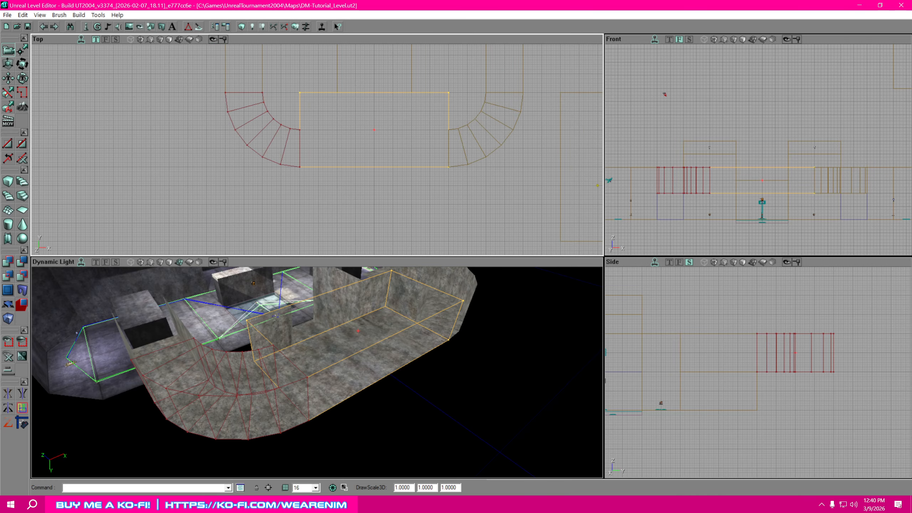
{"action": "right_click", "coordinate": [371, 168]}
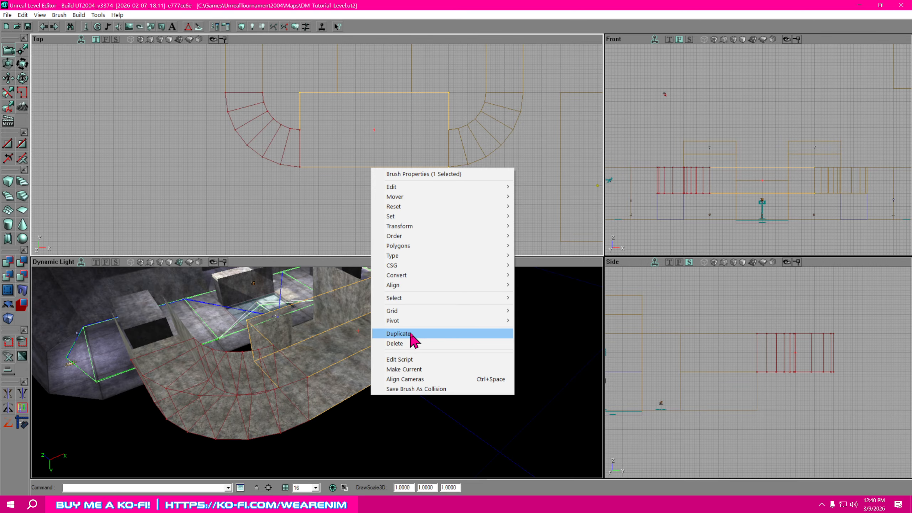
{"action": "left_click", "coordinate": [399, 334]}
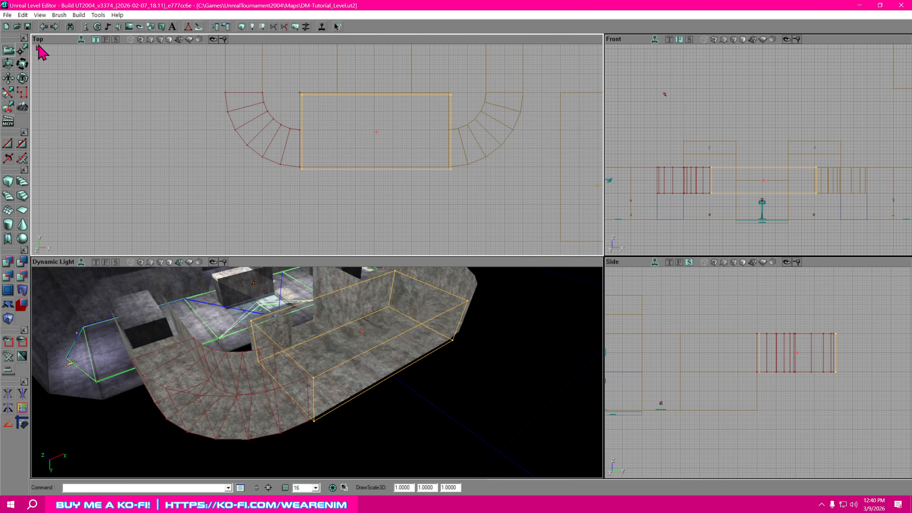
{"action": "left_click_drag", "start_coordinate": [380, 147], "coordinate": [377, 146], "text": "ctrl"}
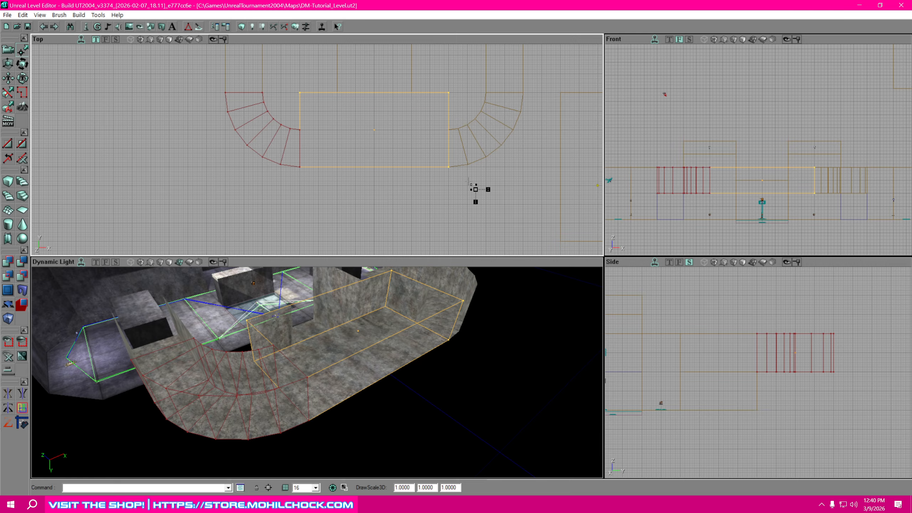
Reshape the duplicated brush by its vertices into a trapezoidal extension with angled corners behind the raised back room
{"action": "mouse_move", "coordinate": [365, 174]}
{"action": "left_mouse_down", "text": "ctrl+alt"}
{"action": "mouse_move", "coordinate": [244, 154]}
{"action": "mouse_move", "coordinate": [243, 192]}
{"action": "left_mouse_up", "text": "ctrl+alt"}
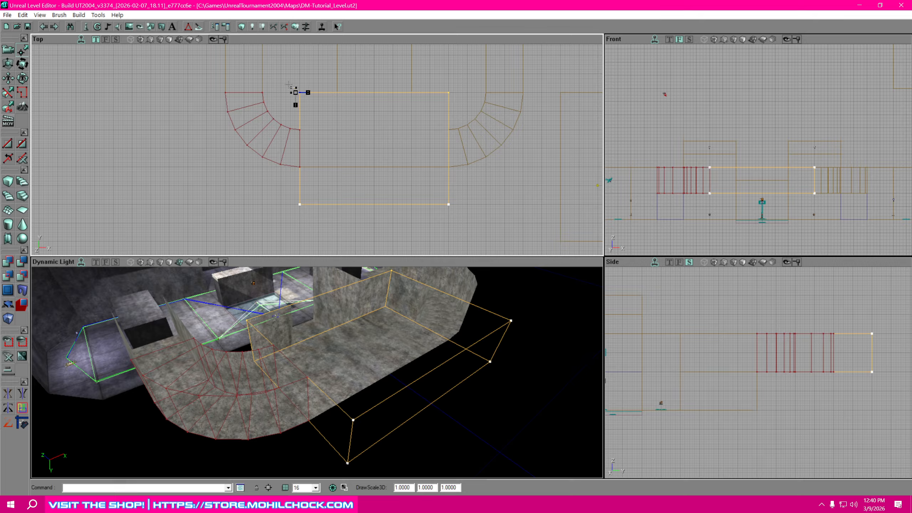
{"action": "left_click_drag", "start_coordinate": [289, 84], "coordinate": [510, 99], "text": "ctrl+alt"}
{"action": "left_click_drag", "start_coordinate": [354, 94], "coordinate": [354, 167], "text": "ctrl"}
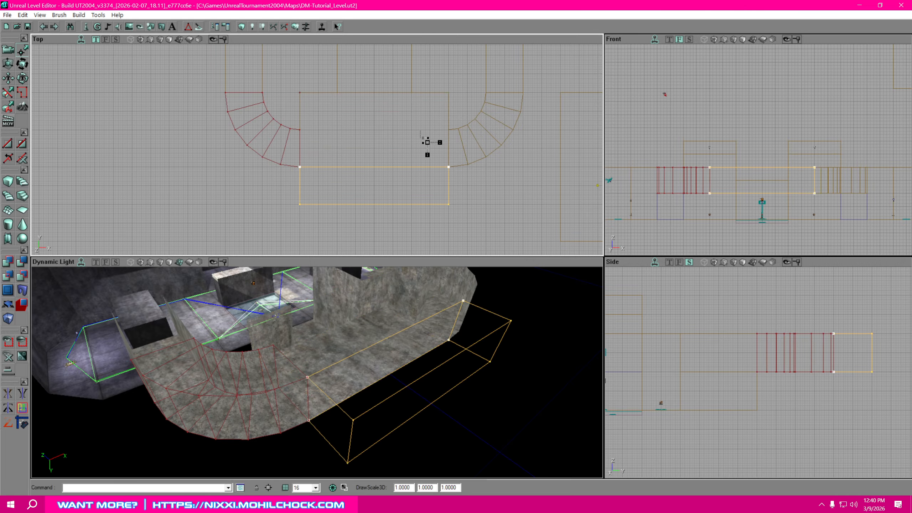
{"action": "left_click_drag", "start_coordinate": [494, 224], "coordinate": [456, 223], "text": "ctrl"}
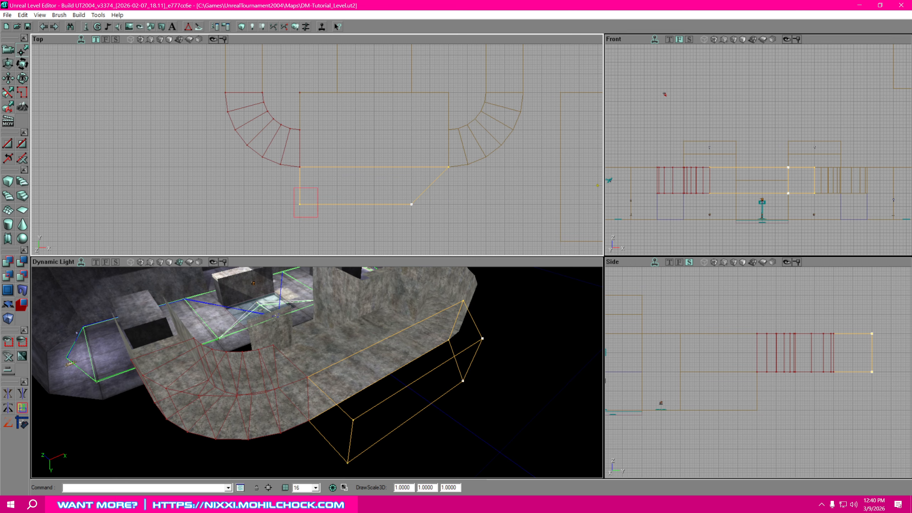
{"action": "left_click_drag", "start_coordinate": [311, 217], "coordinate": [348, 217], "text": "ctrl"}
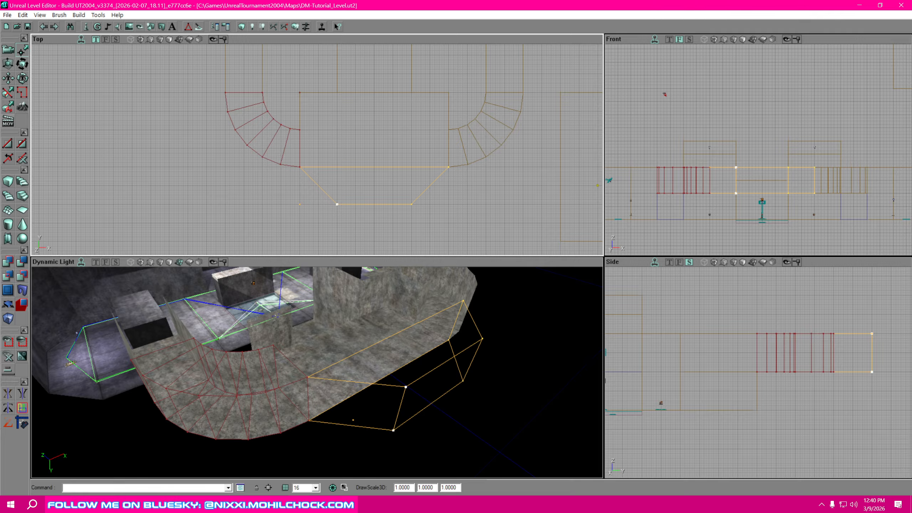
Deselect the trapezoidal brush and rebuild the level to carve the extension and update the lighting
{"action": "left_click", "coordinate": [451, 201]}
{"action": "mouse_move", "coordinate": [450, 201]}
{"action": "left_mouse_down"}
{"action": "mouse_move", "coordinate": [730, 71]}
{"action": "mouse_move", "coordinate": [730, 50]}
{"action": "mouse_move", "coordinate": [730, 76]}
{"action": "mouse_move", "coordinate": [503, 187]}
{"action": "mouse_move", "coordinate": [504, 206]}
{"action": "mouse_move", "coordinate": [471, 187]}
{"action": "left_mouse_up"}
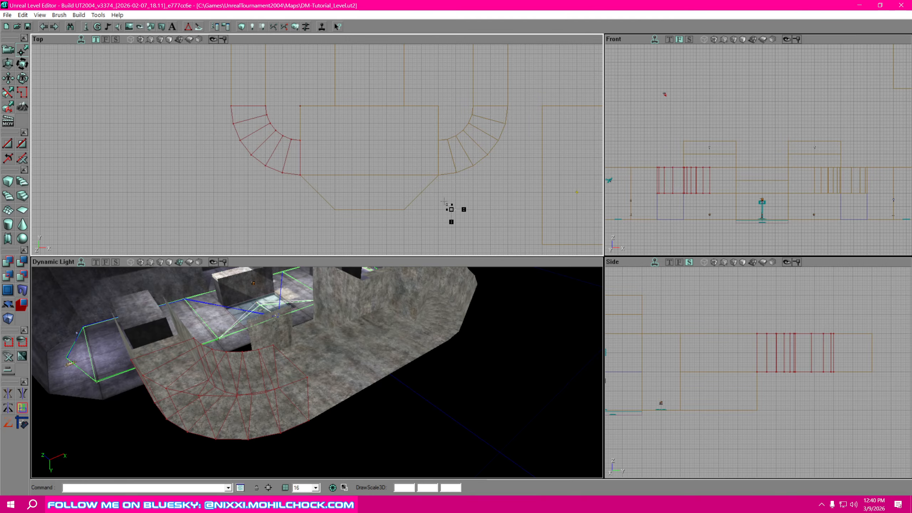
{"action": "left_click", "coordinate": [295, 27]}
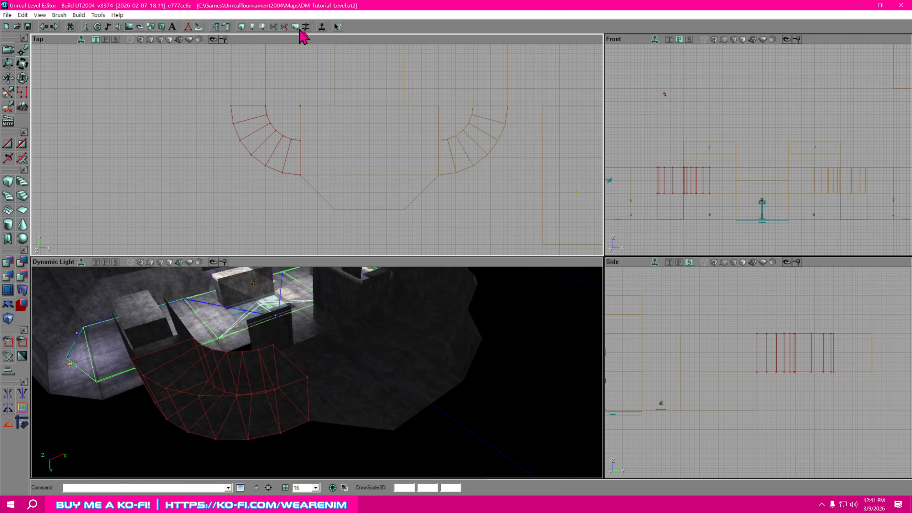
Select the existing wall lamp mesh together with its two light actors and duplicate the group
{"action": "mouse_move", "coordinate": [382, 363]}
{"action": "right_mouse_down"}
{"action": "mouse_move", "coordinate": [423, 336]}
{"action": "mouse_move", "coordinate": [365, 337]}
{"action": "mouse_move", "coordinate": [427, 339]}
{"action": "mouse_move", "coordinate": [388, 350]}
{"action": "mouse_move", "coordinate": [418, 342]}
{"action": "mouse_move", "coordinate": [290, 341]}
{"action": "mouse_move", "coordinate": [310, 345]}
{"action": "mouse_move", "coordinate": [309, 336]}
{"action": "mouse_move", "coordinate": [300, 350]}
{"action": "right_mouse_up"}
{"action": "right_click_drag", "start_coordinate": [365, 338], "coordinate": [360, 329]}
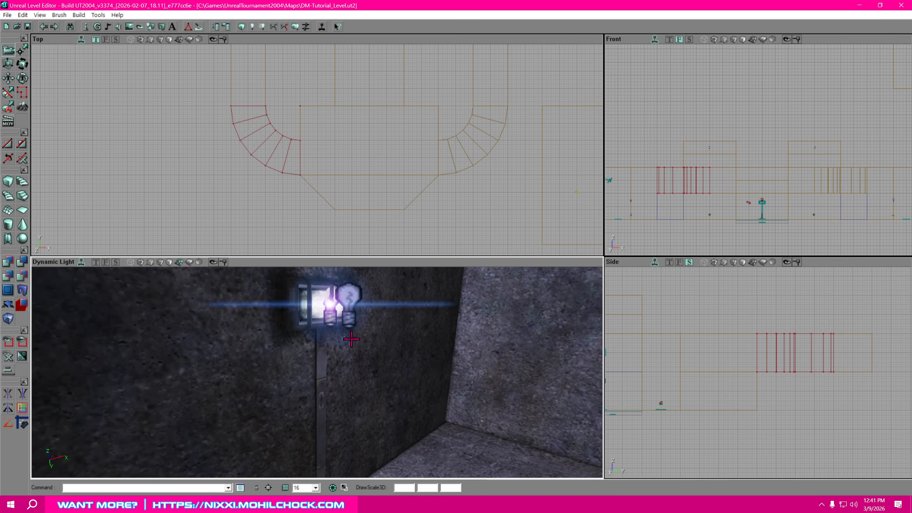
{"action": "left_click", "coordinate": [350, 322]}
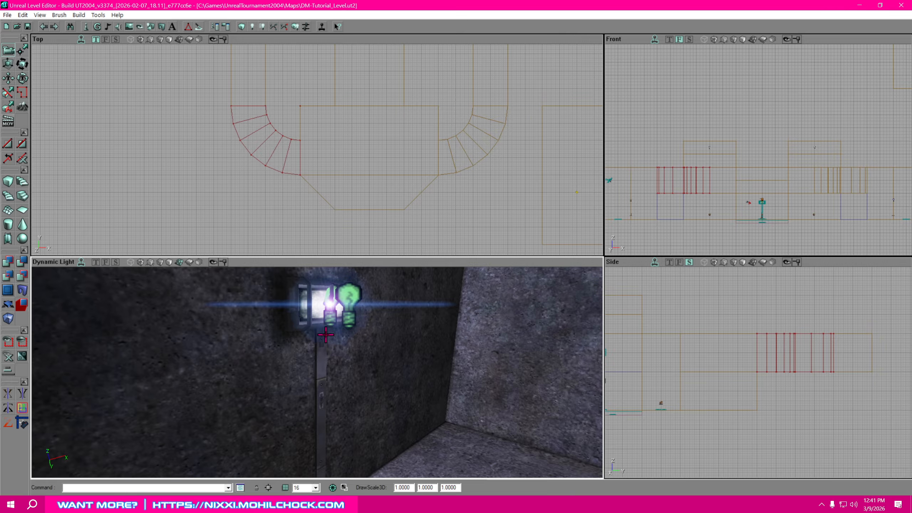
{"action": "left_click", "coordinate": [323, 402], "text": "ctrl"}
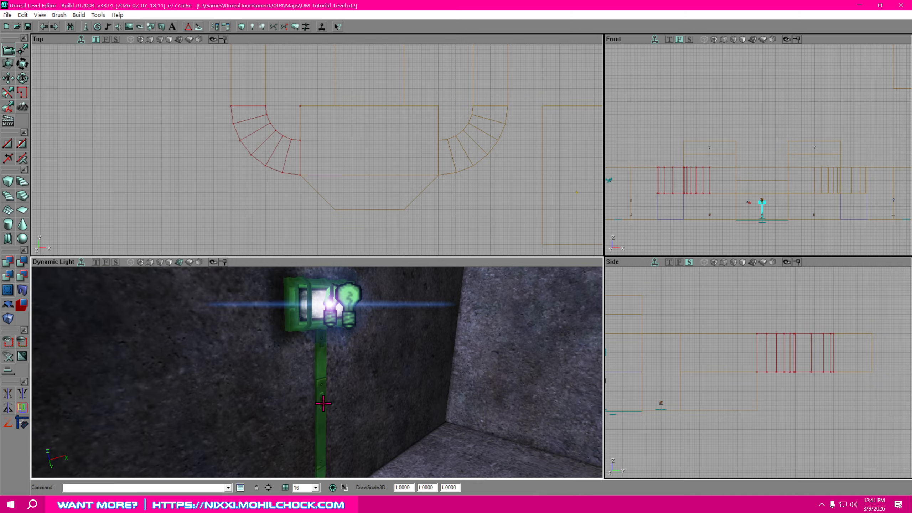
{"action": "right_click_drag", "start_coordinate": [381, 131], "coordinate": [407, 120]}
{"action": "scroll", "coordinate": [380, 131], "scroll_direction": "up", "scroll_amount": 5}
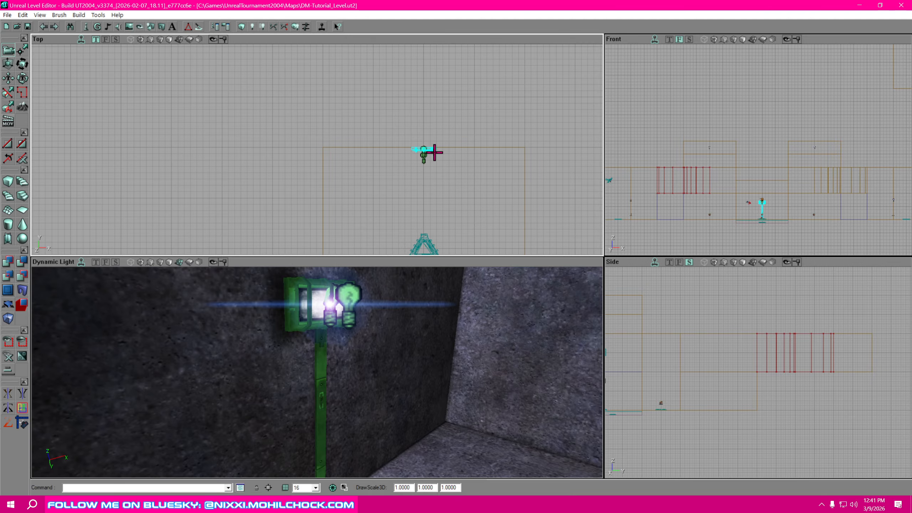
{"action": "right_click", "coordinate": [432, 149]}
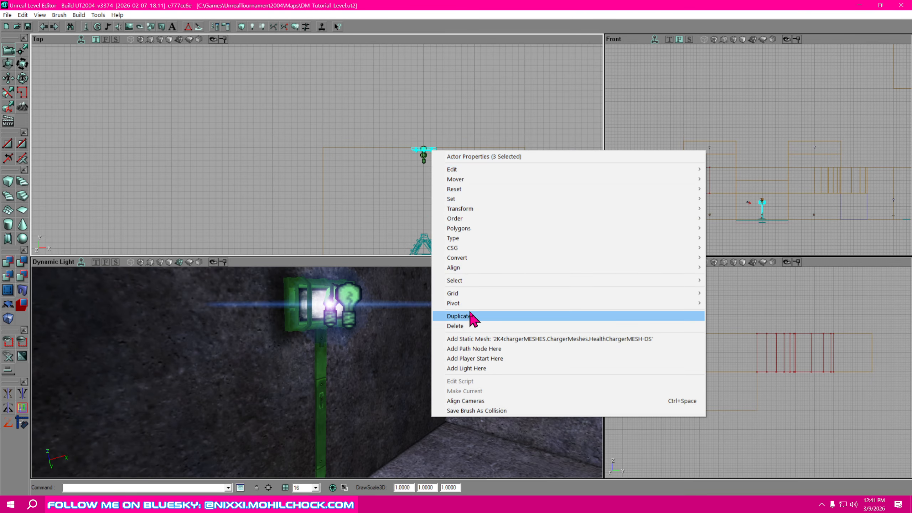
{"action": "left_click", "coordinate": [463, 316]}
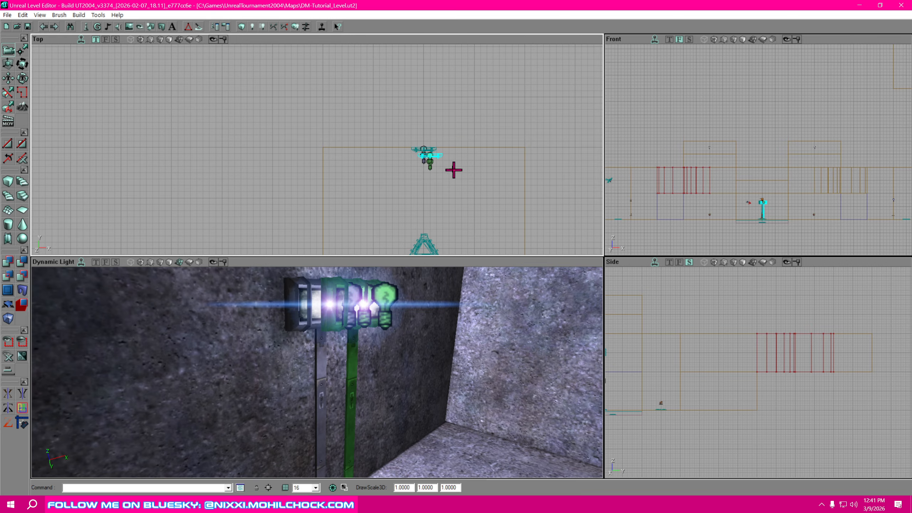
Move the duplicated lamp group in the Top view to the rear wall of the trapezoidal extension
{"action": "left_click_drag", "start_coordinate": [430, 155], "coordinate": [494, 248], "text": "ctrl"}
{"action": "left_click_drag", "start_coordinate": [488, 164], "coordinate": [491, 454]}
{"action": "scroll", "coordinate": [506, 161], "scroll_direction": "down", "scroll_amount": 6}
{"action": "left_click_drag", "start_coordinate": [505, 161], "coordinate": [414, 196]}
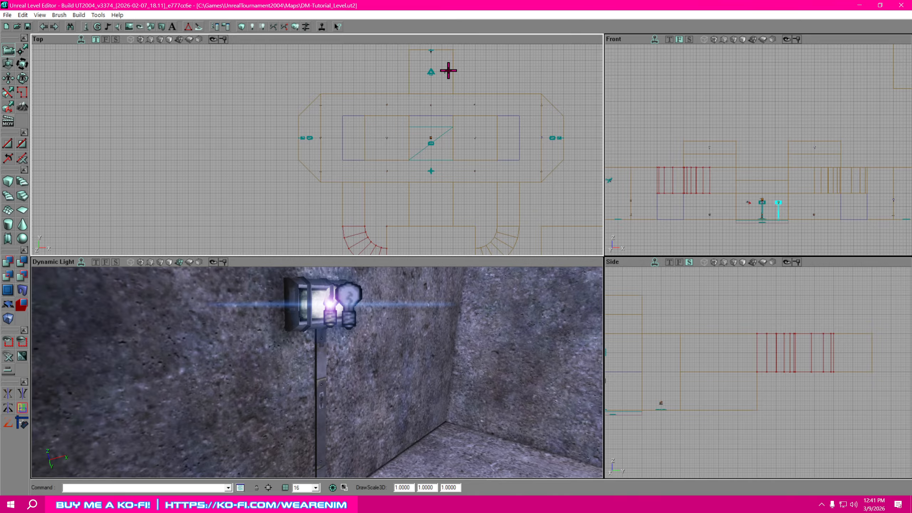
{"action": "left_click_drag", "start_coordinate": [448, 70], "coordinate": [442, 232], "text": "ctrl"}
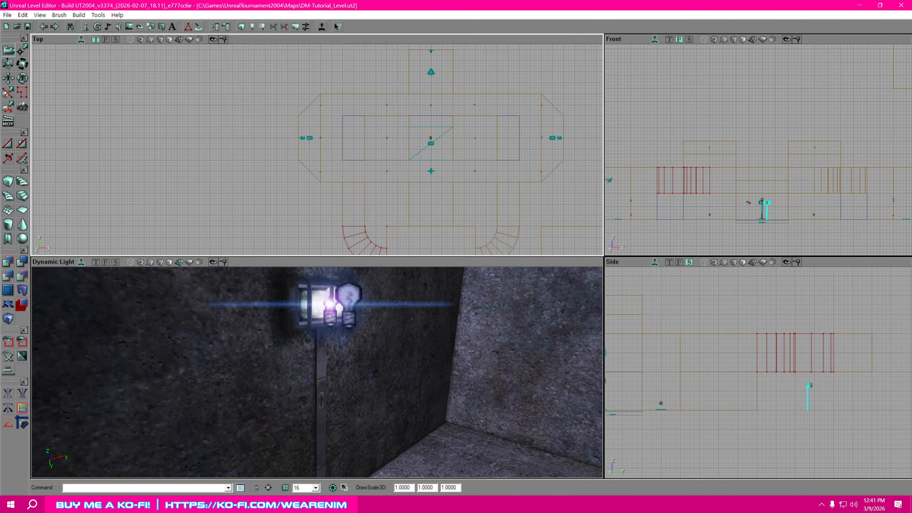
{"action": "left_click_drag", "start_coordinate": [481, 109], "coordinate": [770, 15]}
{"action": "scroll", "coordinate": [480, 110], "scroll_direction": "up", "scroll_amount": 3}
{"action": "scroll", "coordinate": [480, 109], "scroll_direction": "up", "scroll_amount": 2}
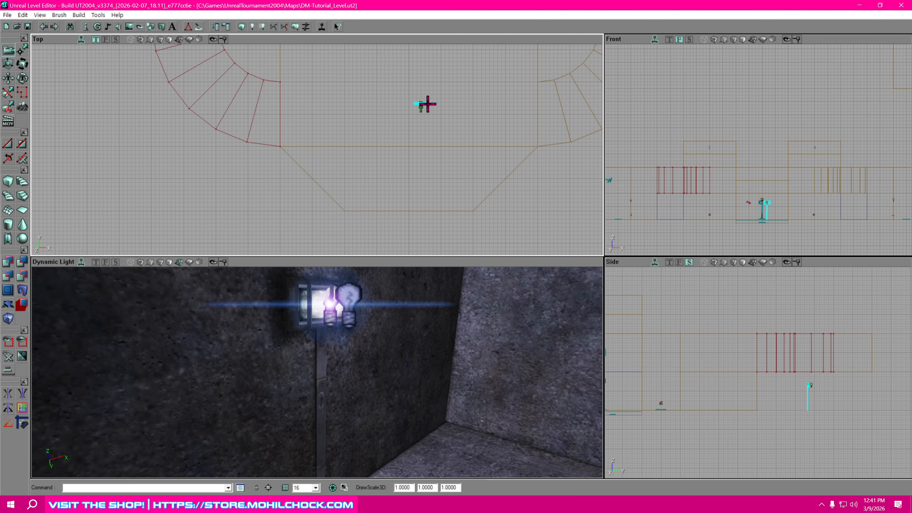
{"action": "left_click_drag", "start_coordinate": [428, 104], "coordinate": [419, 214], "text": "ctrl"}
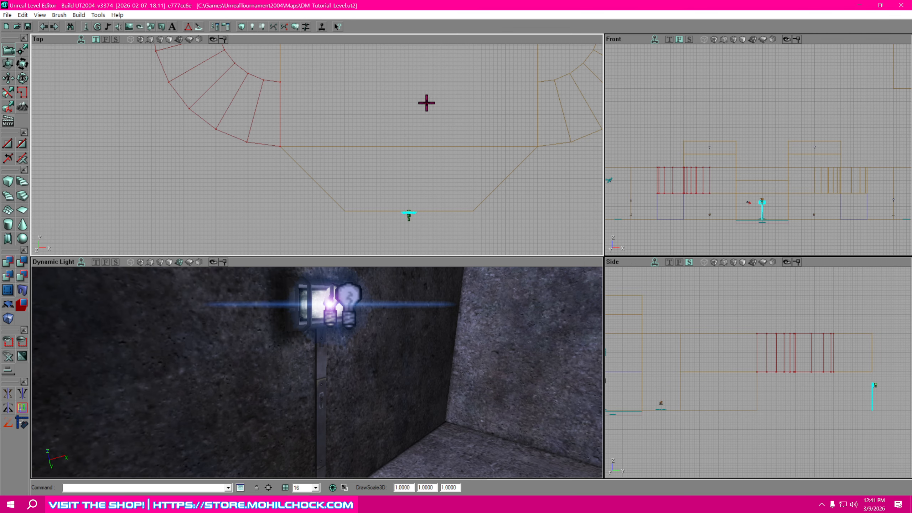
Turn the lamp group around to face into the room and set it centered against the extension's rear wall
{"action": "left_click_drag", "start_coordinate": [444, 119], "coordinate": [520, 94]}
{"action": "scroll", "coordinate": [444, 119], "scroll_direction": "up", "scroll_amount": 3}
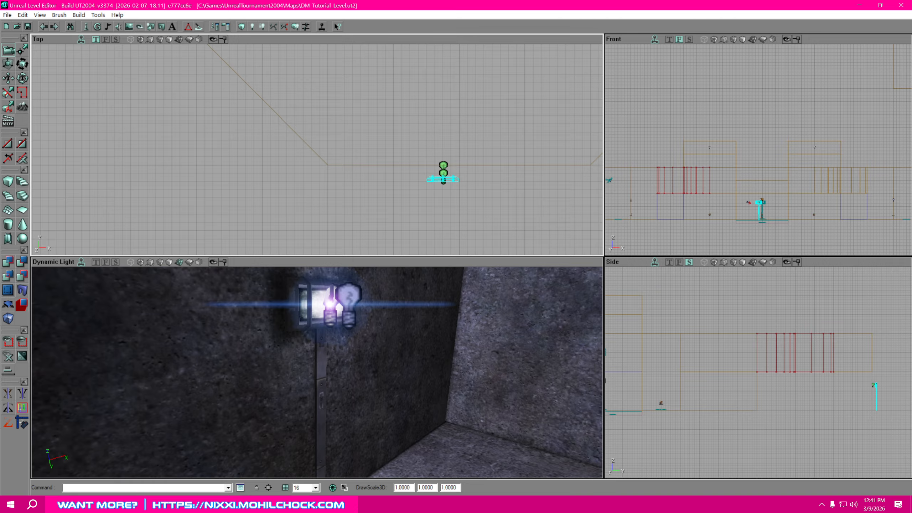
{"action": "left_click_drag", "start_coordinate": [454, 182], "coordinate": [470, 161], "text": "ctrl"}
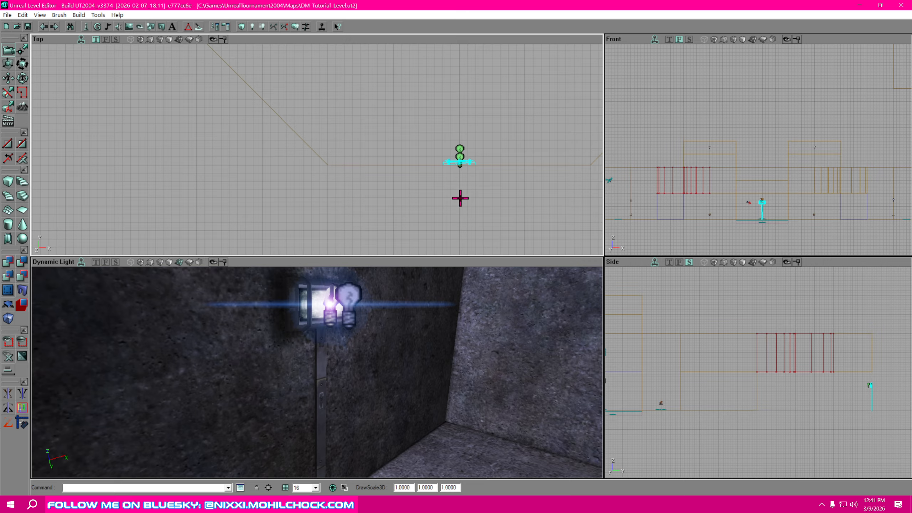
Raise the lamp group in the Side view until its base rests on the raised back room's floor
{"action": "left_click_drag", "start_coordinate": [796, 408], "coordinate": [692, 383]}
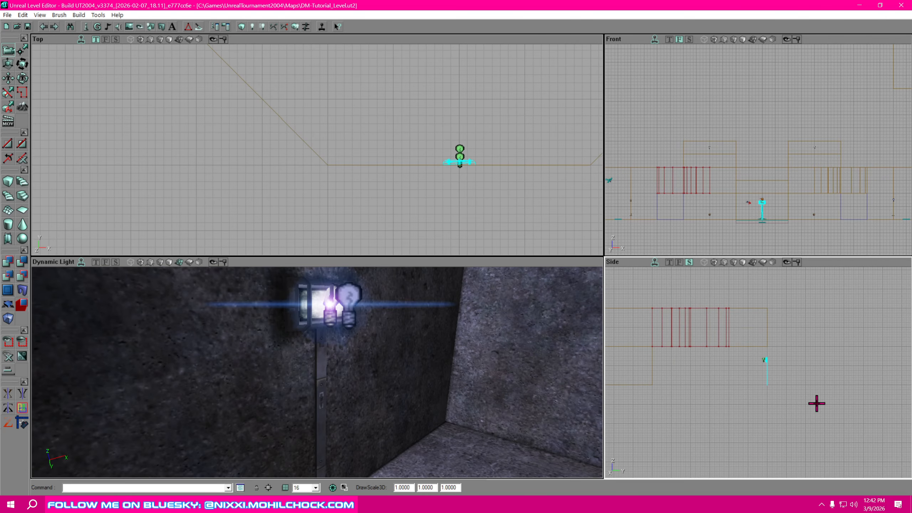
{"action": "scroll", "coordinate": [817, 404], "scroll_direction": "up", "scroll_amount": 3}
{"action": "left_click_drag", "start_coordinate": [817, 404], "coordinate": [846, 428]}
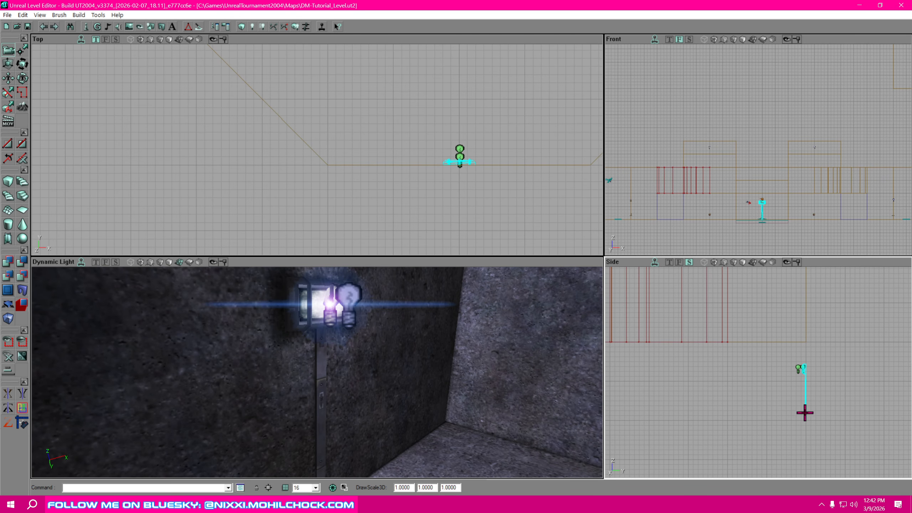
{"action": "left_click_drag", "start_coordinate": [805, 387], "coordinate": [856, 352], "text": "ctrl"}
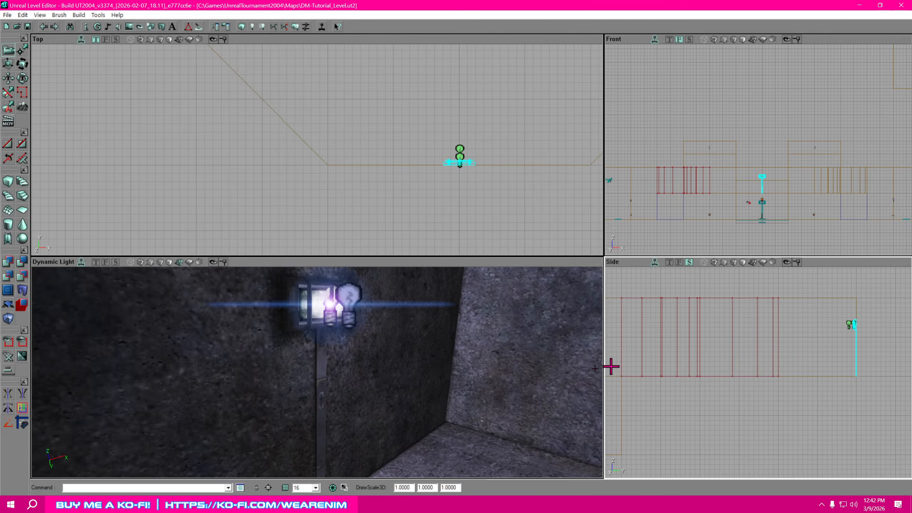
Inspect the new back room and corridors in 3D, and review the main arena's light layout in the Top and Front views
{"action": "mouse_move", "coordinate": [439, 389]}
{"action": "left_mouse_down"}
{"action": "mouse_move", "coordinate": [553, 374]}
{"action": "mouse_move", "coordinate": [550, 276]}
{"action": "mouse_move", "coordinate": [538, 306]}
{"action": "mouse_move", "coordinate": [539, 275]}
{"action": "left_mouse_up"}
{"action": "left_click_drag", "start_coordinate": [317, 372], "coordinate": [331, 397]}
{"action": "right_click_drag", "start_coordinate": [317, 373], "coordinate": [274, 347]}
{"action": "right_click_drag", "start_coordinate": [438, 389], "coordinate": [397, 409]}
{"action": "right_click_drag", "start_coordinate": [505, 137], "coordinate": [504, 251]}
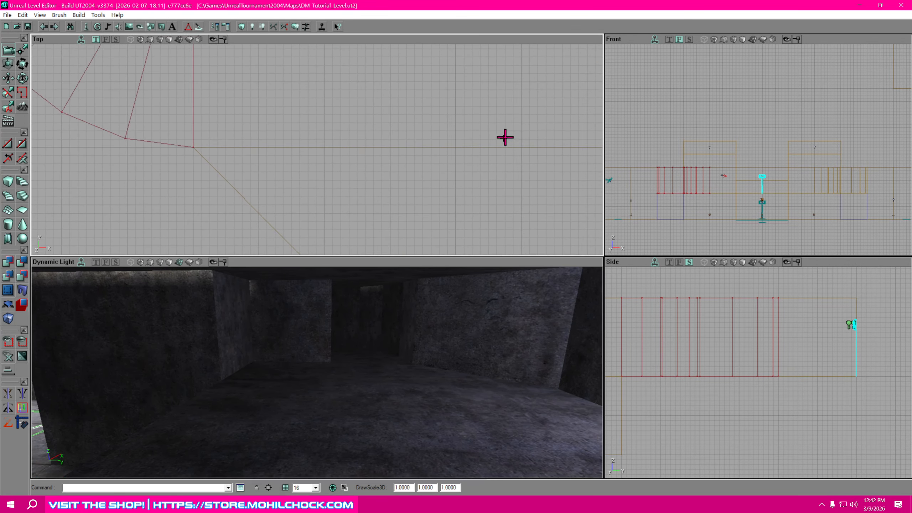
{"action": "scroll", "coordinate": [490, 157], "scroll_direction": "down", "scroll_amount": 5}
{"action": "right_click_drag", "start_coordinate": [490, 157], "coordinate": [513, 237]}
{"action": "right_click_drag", "start_coordinate": [395, 108], "coordinate": [462, 198]}
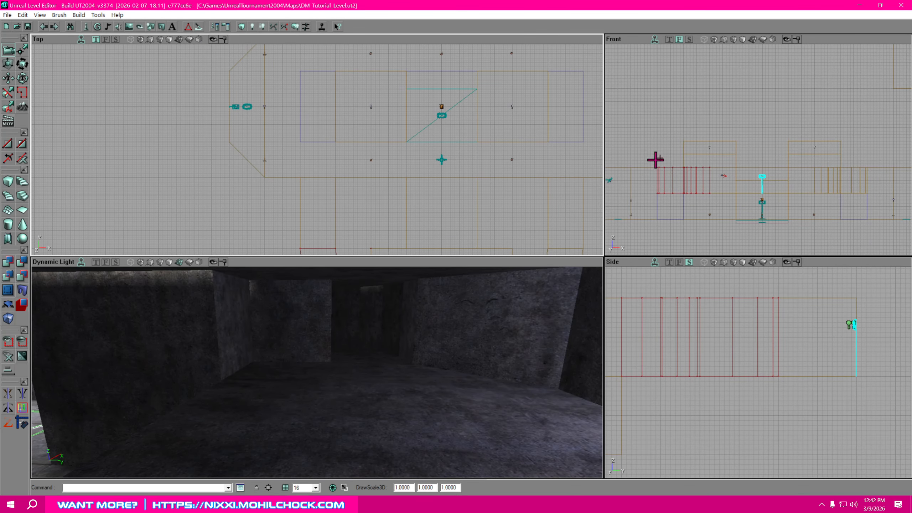
{"action": "right_click_drag", "start_coordinate": [655, 160], "coordinate": [616, 158]}
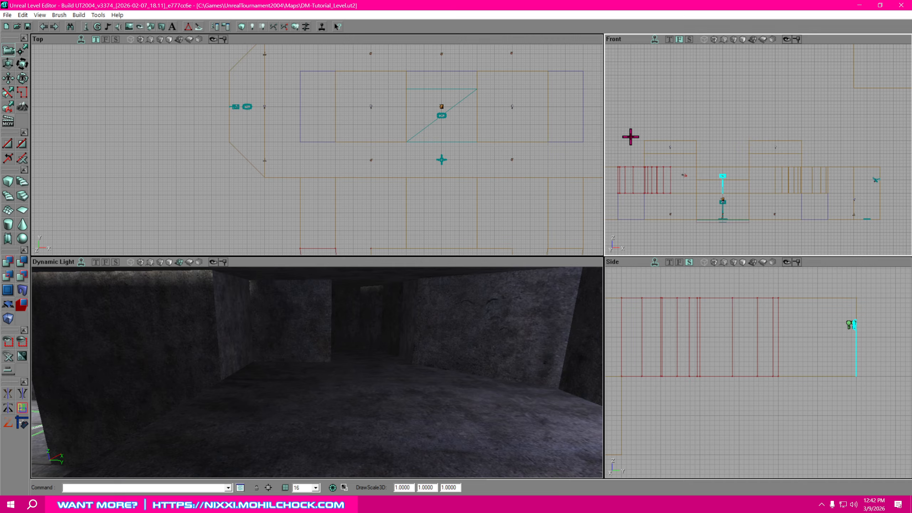
Duplicate the ceiling recess brush together with its light and place the copy centred over the raised back room
{"action": "left_click_drag", "start_coordinate": [634, 140], "coordinate": [710, 158], "text": "ctrl+alt"}
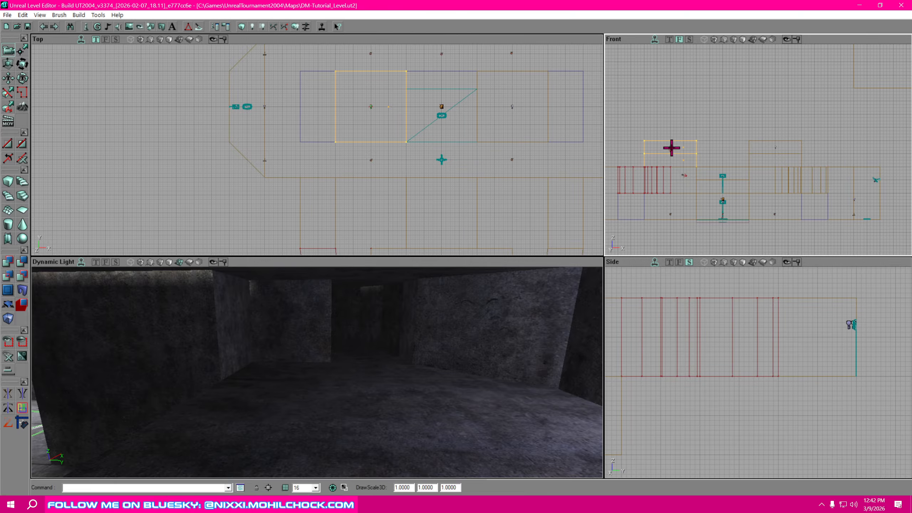
{"action": "left_click_drag", "start_coordinate": [523, 157], "coordinate": [517, 182]}
{"action": "scroll", "coordinate": [505, 159], "scroll_direction": "down", "scroll_amount": 3}
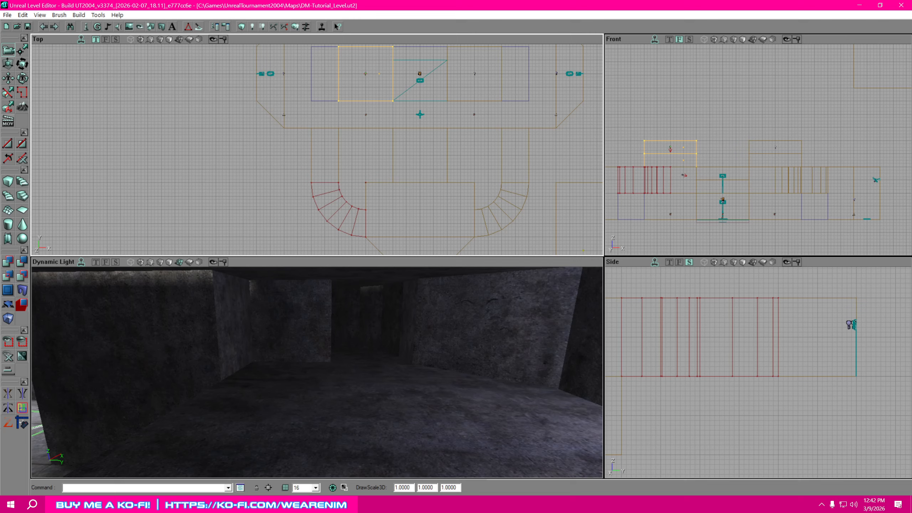
{"action": "right_click", "coordinate": [376, 101]}
{"action": "left_click", "coordinate": [421, 266]}
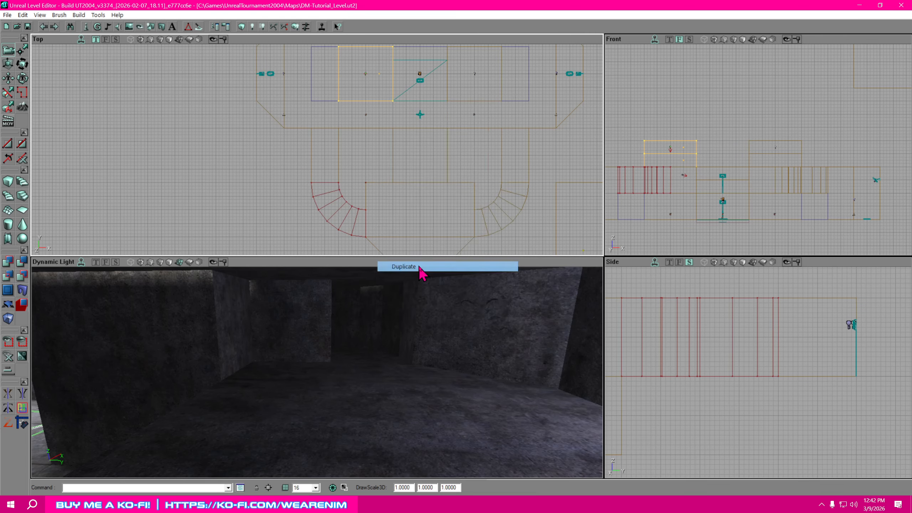
{"action": "left_click_drag", "start_coordinate": [372, 97], "coordinate": [425, 232], "text": "ctrl"}
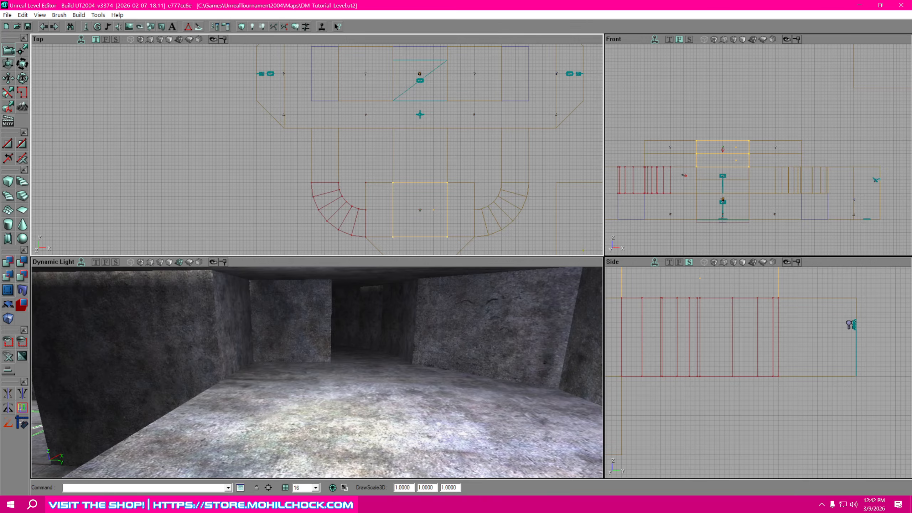
Rebuild the level so the new ceiling recess is cut into the back room, and check its lighting in 3D
{"action": "right_click_drag", "start_coordinate": [346, 429], "coordinate": [346, 399]}
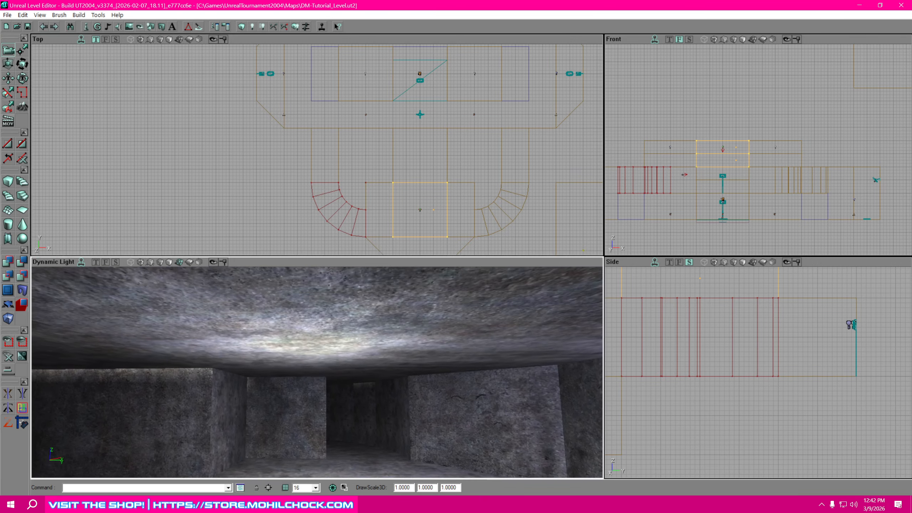
{"action": "mouse_move", "coordinate": [346, 399]}
{"action": "left_mouse_down"}
{"action": "mouse_move", "coordinate": [346, 449]}
{"action": "mouse_move", "coordinate": [345, 406]}
{"action": "left_mouse_up"}
{"action": "mouse_move", "coordinate": [345, 406]}
{"action": "right_mouse_down"}
{"action": "mouse_move", "coordinate": [330, 415]}
{"action": "mouse_move", "coordinate": [347, 414]}
{"action": "right_mouse_up"}
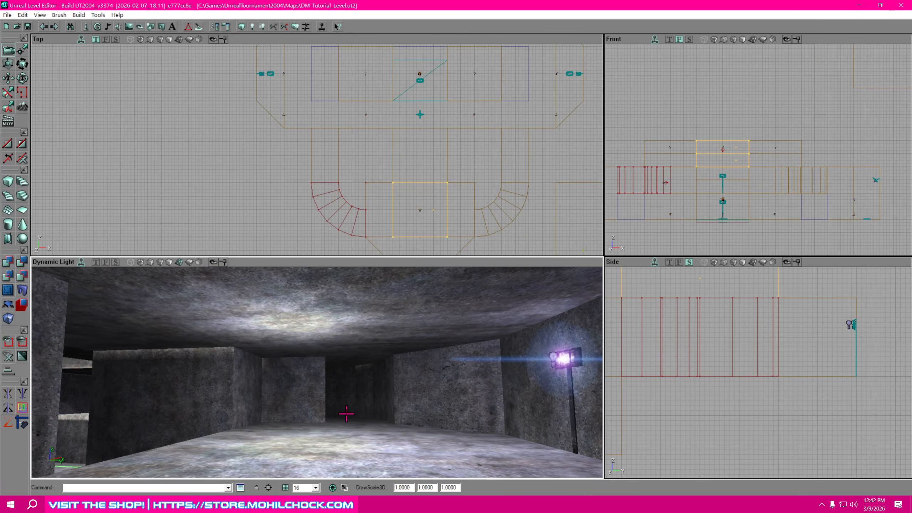
{"action": "left_click", "coordinate": [296, 26]}
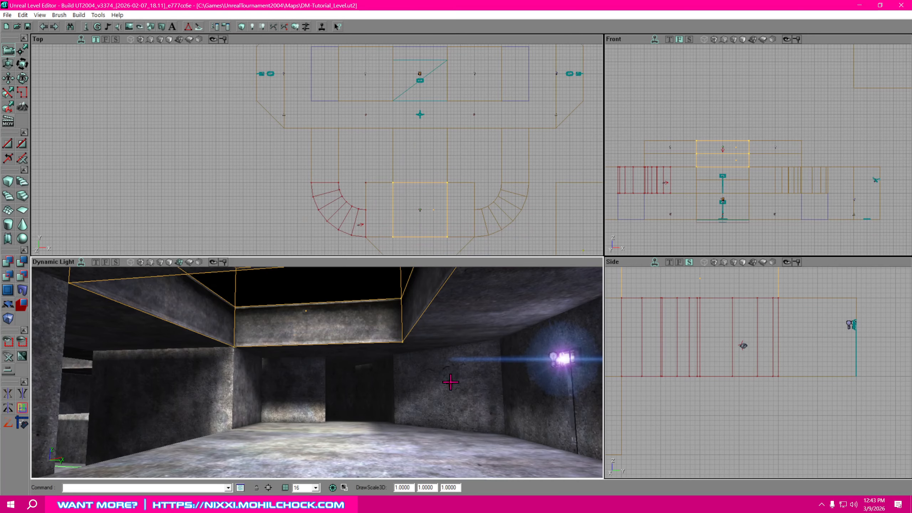
{"action": "right_click_drag", "start_coordinate": [446, 375], "coordinate": [424, 370]}
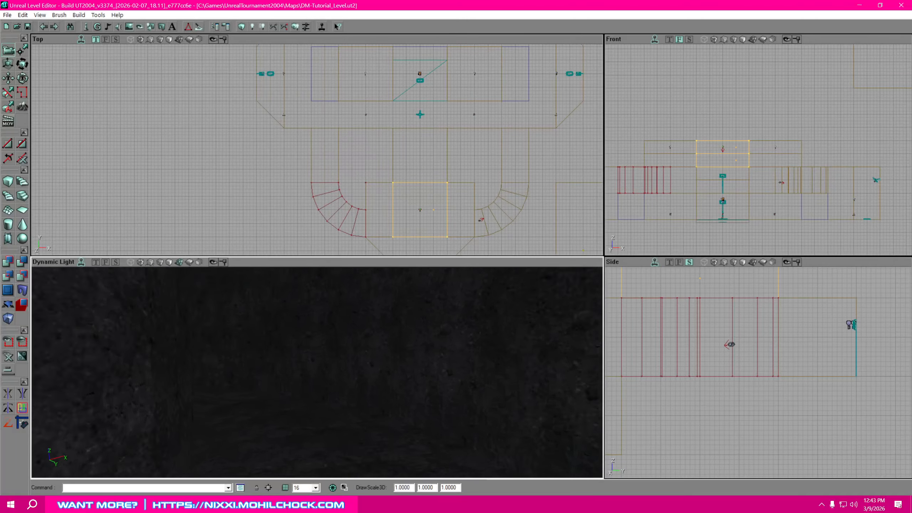
{"action": "mouse_move", "coordinate": [317, 372]}
{"action": "left_mouse_down"}
{"action": "mouse_move", "coordinate": [302, 341]}
{"action": "mouse_move", "coordinate": [330, 373]}
{"action": "mouse_move", "coordinate": [323, 410]}
{"action": "mouse_move", "coordinate": [309, 394]}
{"action": "mouse_move", "coordinate": [300, 396]}
{"action": "mouse_move", "coordinate": [305, 436]}
{"action": "left_mouse_up"}
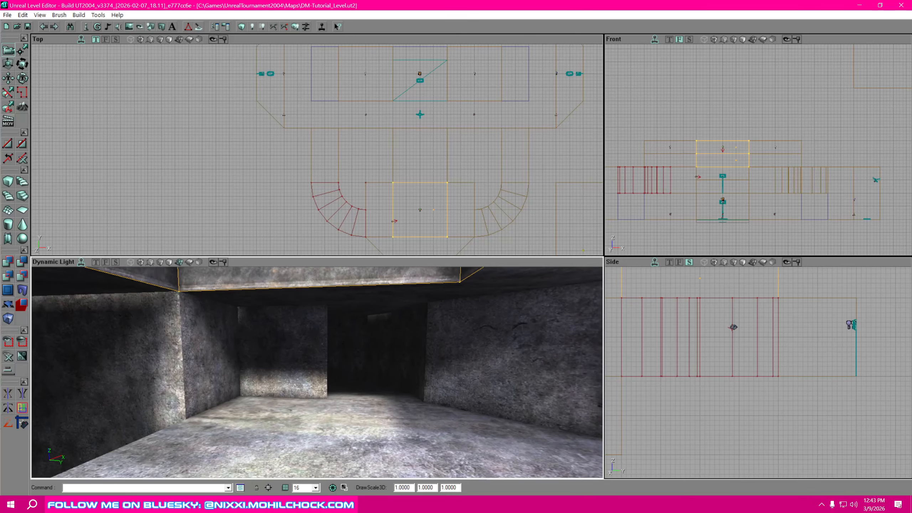
Select the floor surfaces of the back room and of the first curved corridor, including its straight section
{"action": "right_click_drag", "start_coordinate": [452, 359], "coordinate": [452, 395]}
{"action": "left_click", "coordinate": [456, 389]}
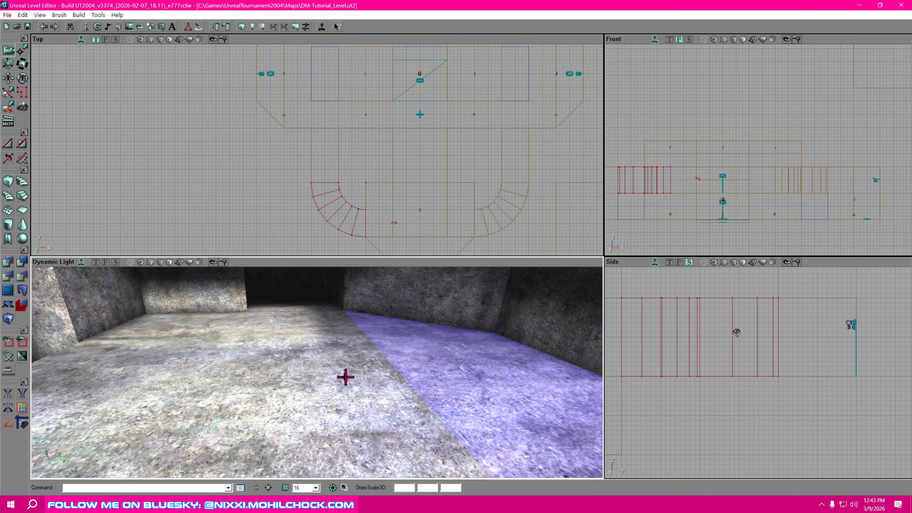
{"action": "left_click", "coordinate": [298, 330], "text": "ctrl"}
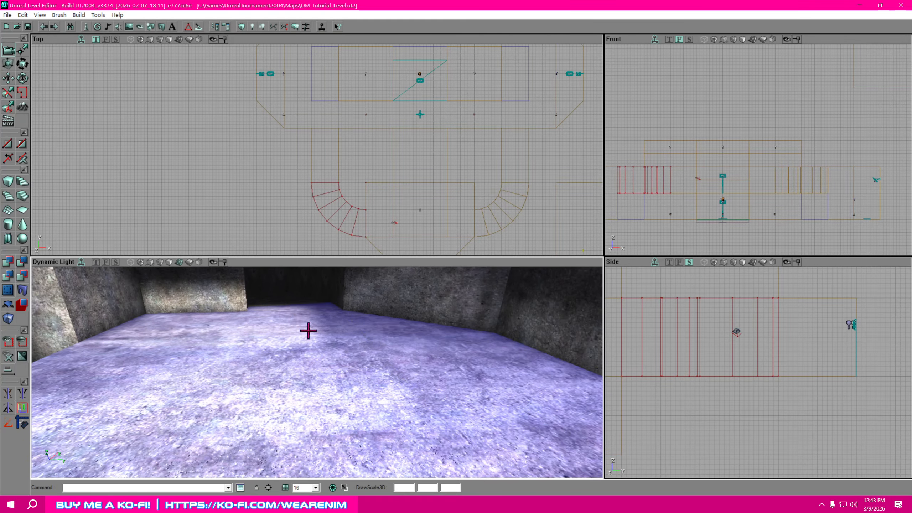
{"action": "mouse_move", "coordinate": [307, 330]}
{"action": "left_mouse_down"}
{"action": "mouse_move", "coordinate": [308, 359]}
{"action": "mouse_move", "coordinate": [345, 370]}
{"action": "left_mouse_up"}
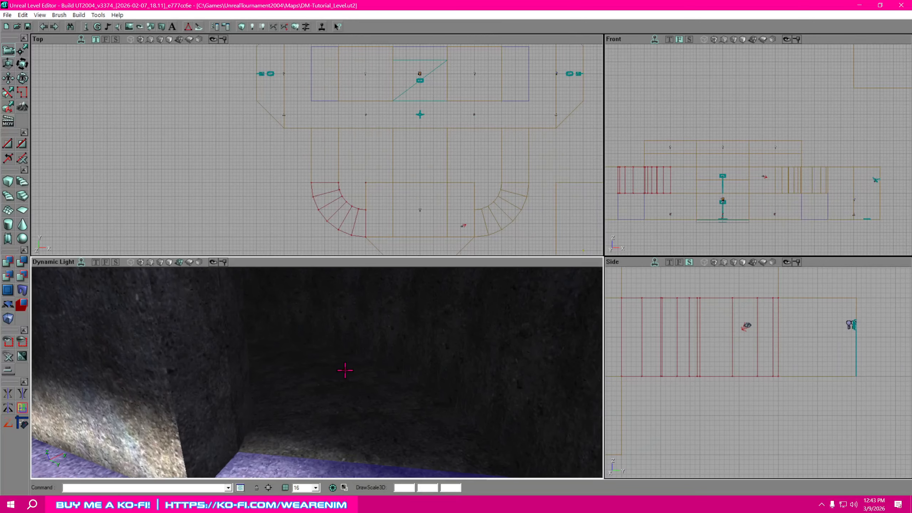
{"action": "left_click", "coordinate": [367, 445], "text": "ctrl"}
{"action": "left_click", "coordinate": [339, 399], "text": "ctrl"}
{"action": "left_click", "coordinate": [310, 374], "text": "ctrl"}
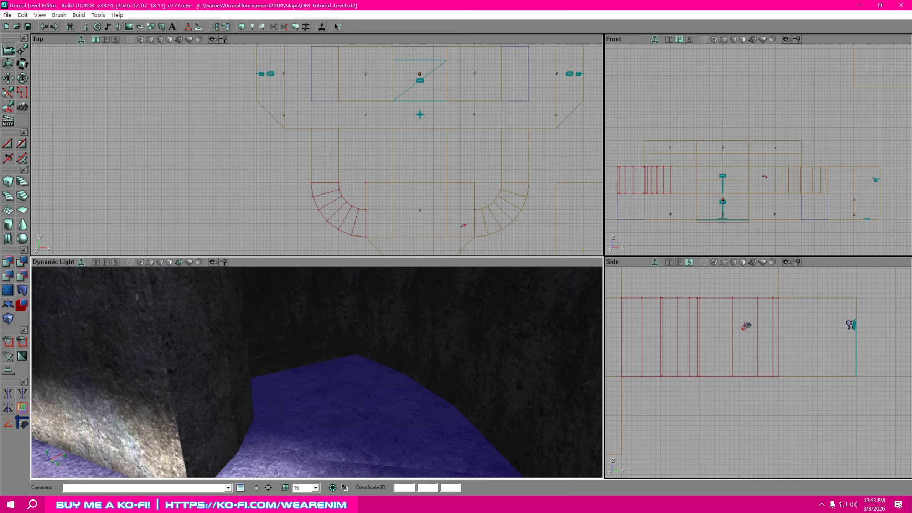
{"action": "left_click", "coordinate": [291, 359], "text": "ctrl"}
{"action": "left_click_drag", "start_coordinate": [366, 418], "coordinate": [365, 417]}
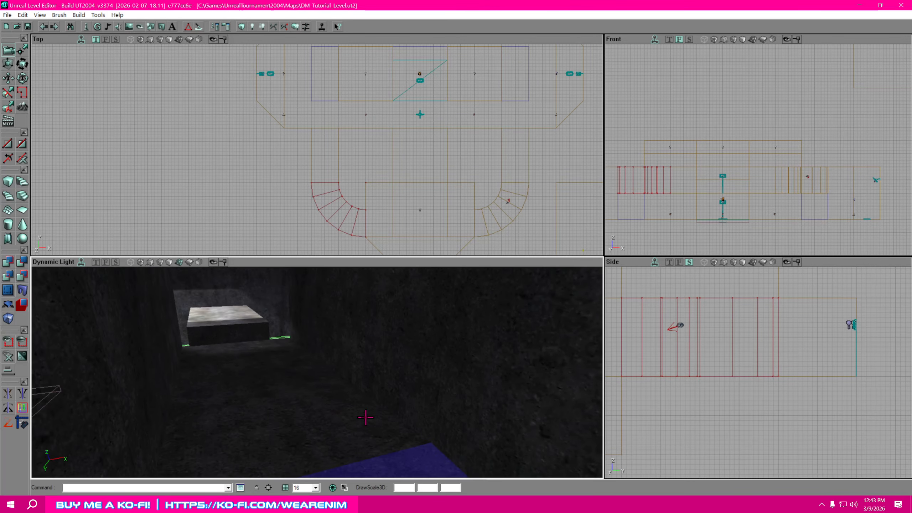
{"action": "left_click", "coordinate": [311, 398], "text": "ctrl"}
Add all floor segments of the opposite curved corridor to the surface selection
{"action": "left_click_drag", "start_coordinate": [311, 397], "coordinate": [330, 417]}
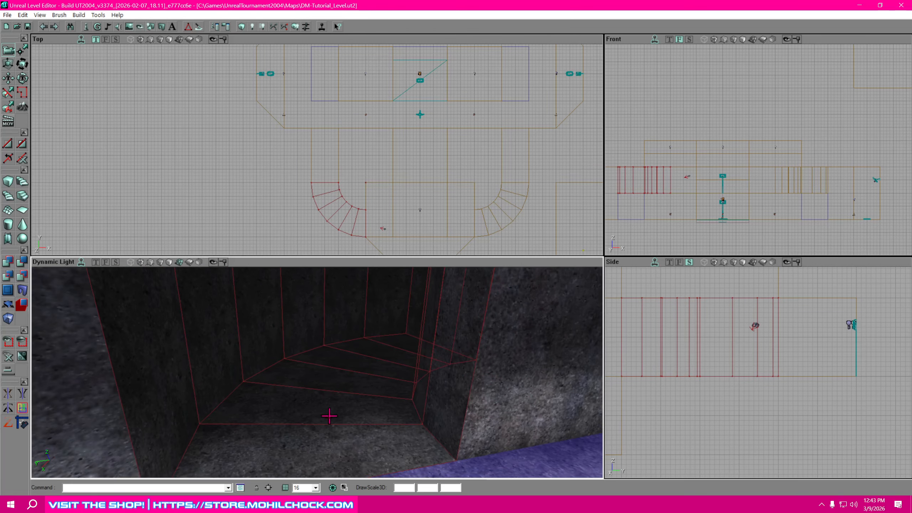
{"action": "left_click", "coordinate": [309, 462], "text": "ctrl"}
{"action": "left_click", "coordinate": [319, 410], "text": "ctrl"}
{"action": "left_click", "coordinate": [336, 379], "text": "ctrl"}
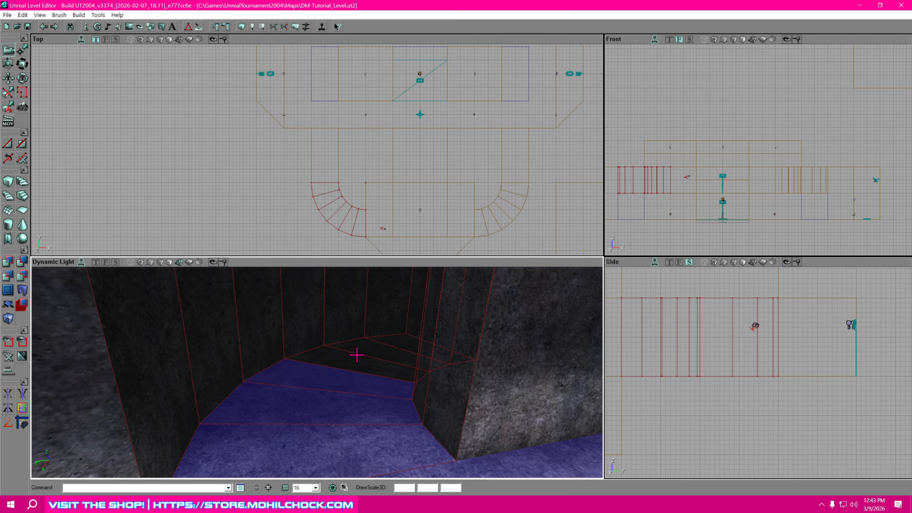
{"action": "left_click", "coordinate": [356, 354], "text": "ctrl"}
{"action": "left_click", "coordinate": [349, 362], "text": "ctrl"}
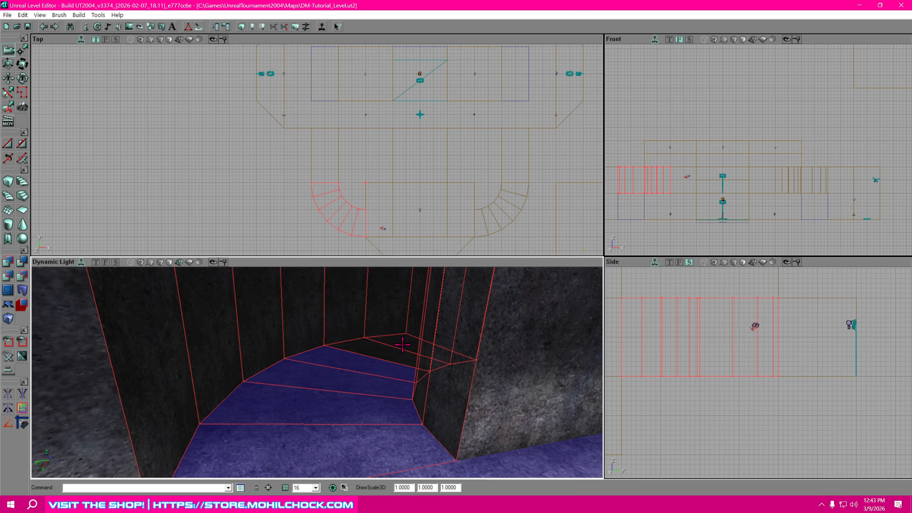
{"action": "left_click", "coordinate": [471, 380], "text": "ctrl"}
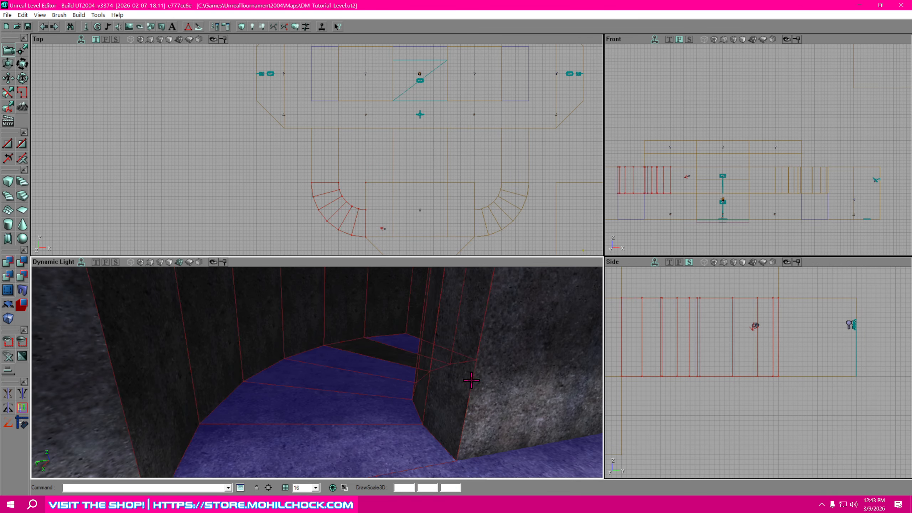
{"action": "left_click", "coordinate": [390, 355], "text": "ctrl"}
Add the remaining straight corridor floor and the central passage floor facing the arena to the surface selection
{"action": "left_click_drag", "start_coordinate": [390, 355], "coordinate": [501, 267]}
{"action": "left_click", "coordinate": [401, 405], "text": "ctrl"}
{"action": "left_click_drag", "start_coordinate": [401, 406], "coordinate": [531, 395]}
{"action": "left_click_drag", "start_coordinate": [401, 387], "coordinate": [481, 359]}
{"action": "left_click", "coordinate": [362, 352]}
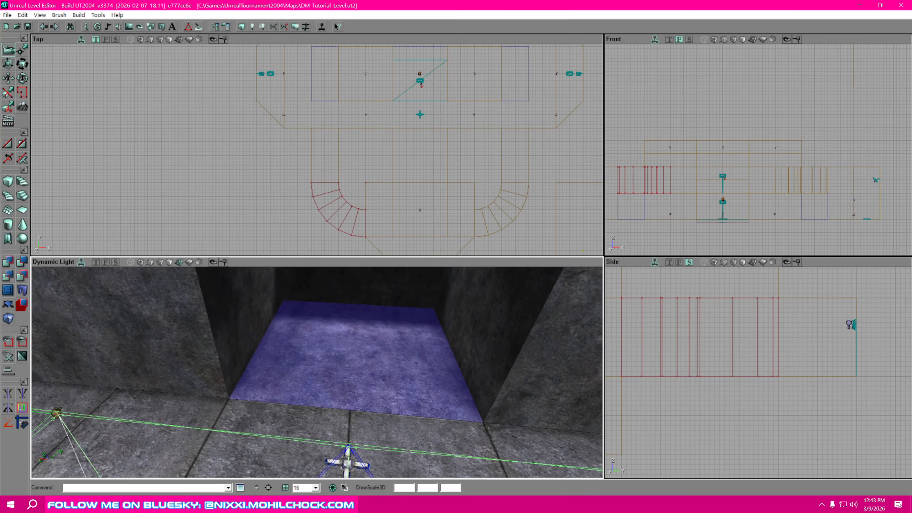
{"action": "left_click_drag", "start_coordinate": [911, 160], "coordinate": [601, 96]}
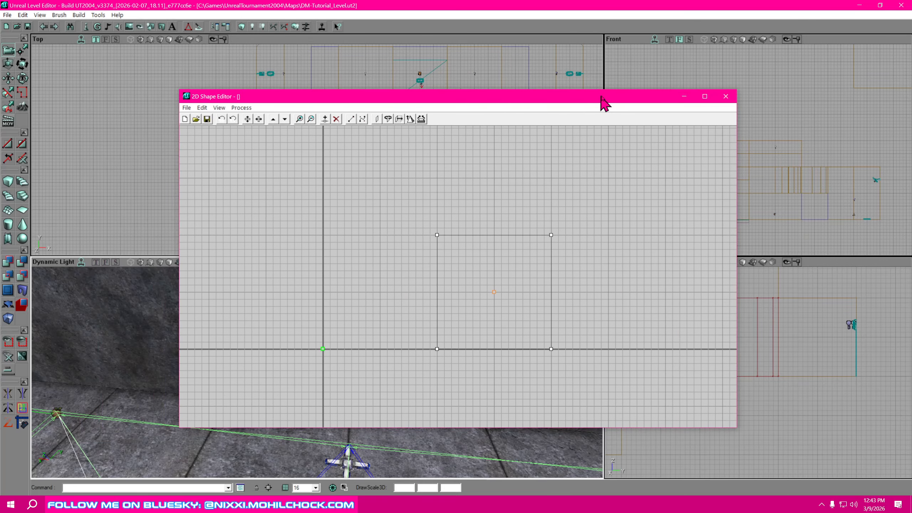
{"action": "left_click", "coordinate": [726, 96]}
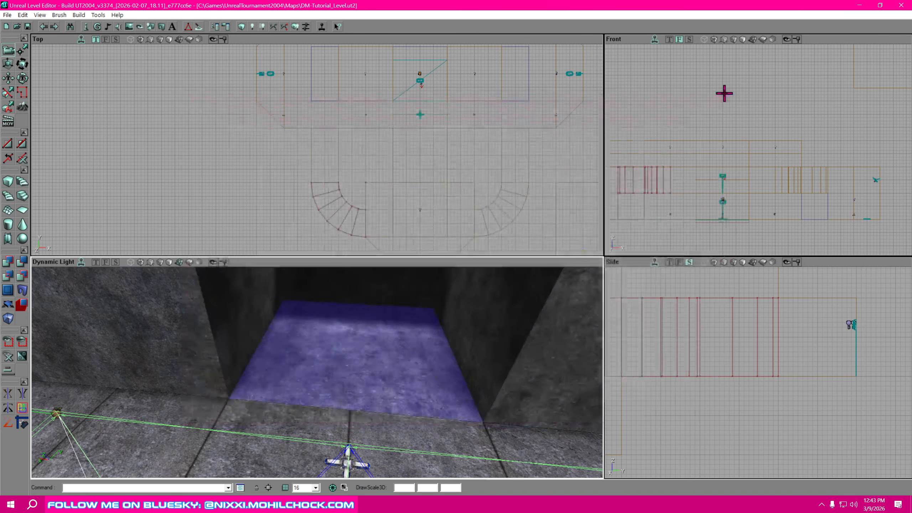
{"action": "mouse_move", "coordinate": [666, 201]}
{"action": "left_mouse_down"}
{"action": "mouse_move", "coordinate": [640, 204]}
{"action": "mouse_move", "coordinate": [649, 207]}
{"action": "left_mouse_up"}
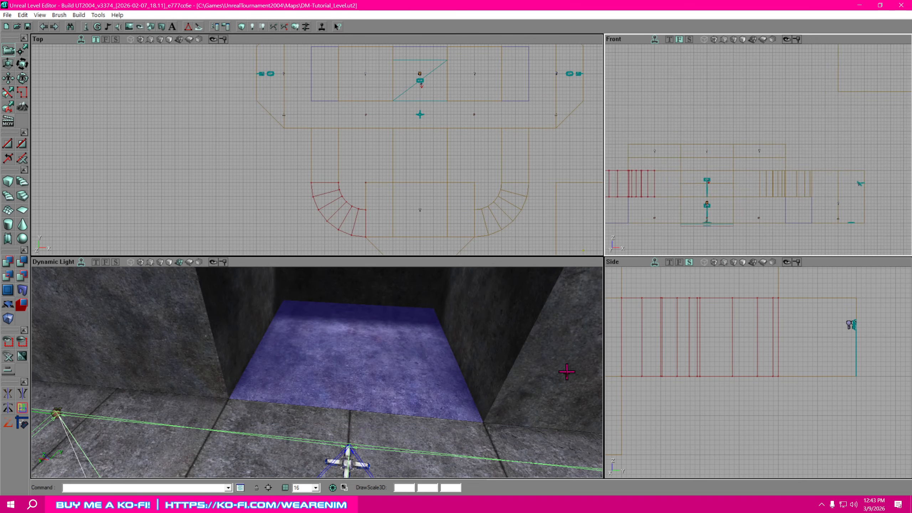
Apply the flr08HA floor texture from the HumanoidArchitecture package to the selected floor surfaces
{"action": "left_click_drag", "start_coordinate": [911, 90], "coordinate": [762, 41]}
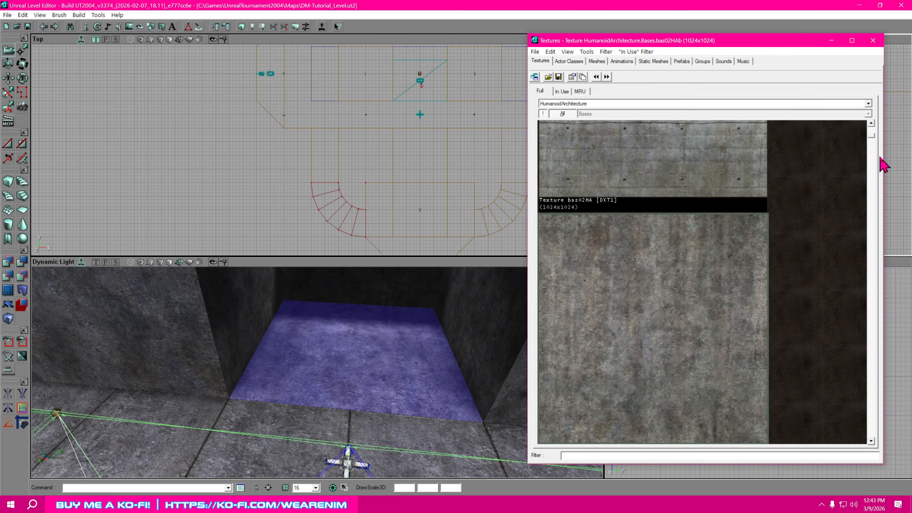
{"action": "left_click_drag", "start_coordinate": [875, 143], "coordinate": [870, 349]}
{"action": "scroll", "coordinate": [775, 345], "scroll_direction": "down", "scroll_amount": 5}
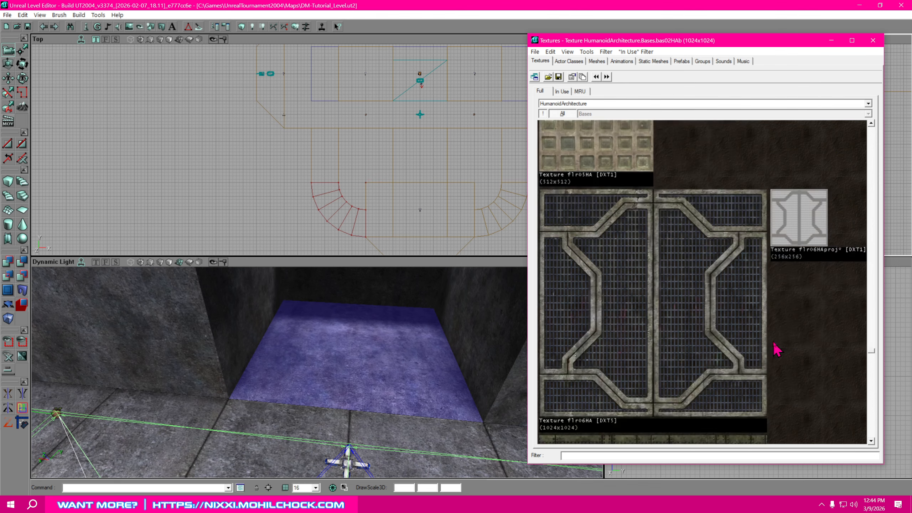
{"action": "scroll", "coordinate": [776, 347], "scroll_direction": "down", "scroll_amount": 2}
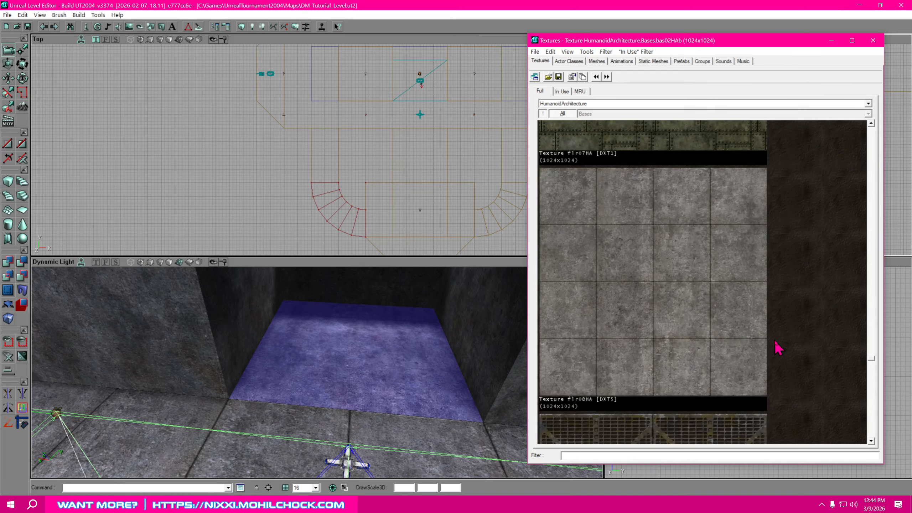
{"action": "left_click", "coordinate": [654, 285]}
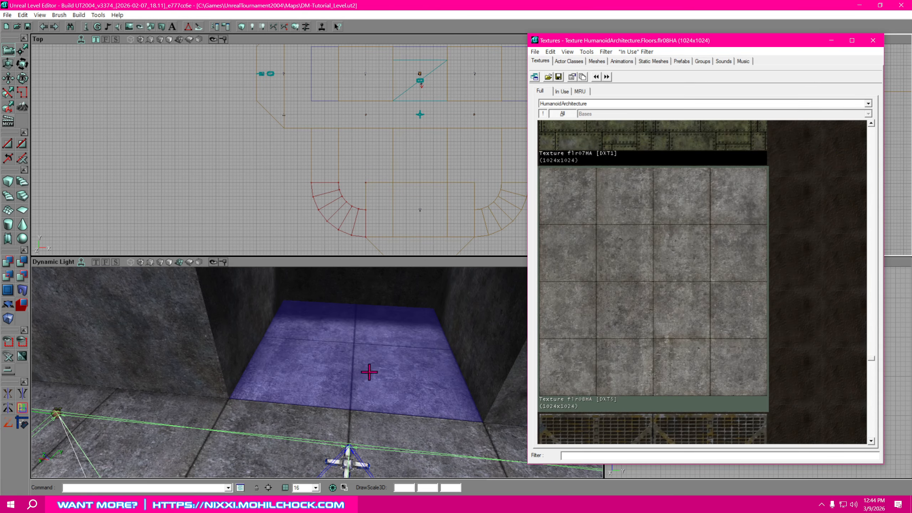
Examine how the floor tile pattern lines up across the central passage, back room and curved corridors
{"action": "mouse_move", "coordinate": [369, 373]}
{"action": "right_mouse_down"}
{"action": "mouse_move", "coordinate": [369, 355]}
{"action": "mouse_move", "coordinate": [266, 354]}
{"action": "right_mouse_up"}
{"action": "mouse_move", "coordinate": [266, 354]}
{"action": "left_mouse_down"}
{"action": "mouse_move", "coordinate": [264, 312]}
{"action": "mouse_move", "coordinate": [296, 267]}
{"action": "left_mouse_up"}
{"action": "mouse_move", "coordinate": [296, 268]}
{"action": "right_mouse_down"}
{"action": "mouse_move", "coordinate": [316, 287]}
{"action": "mouse_move", "coordinate": [345, 291]}
{"action": "mouse_move", "coordinate": [316, 289]}
{"action": "right_mouse_up"}
{"action": "left_click_drag", "start_coordinate": [316, 289], "coordinate": [333, 277]}
{"action": "right_click_drag", "start_coordinate": [334, 277], "coordinate": [313, 279]}
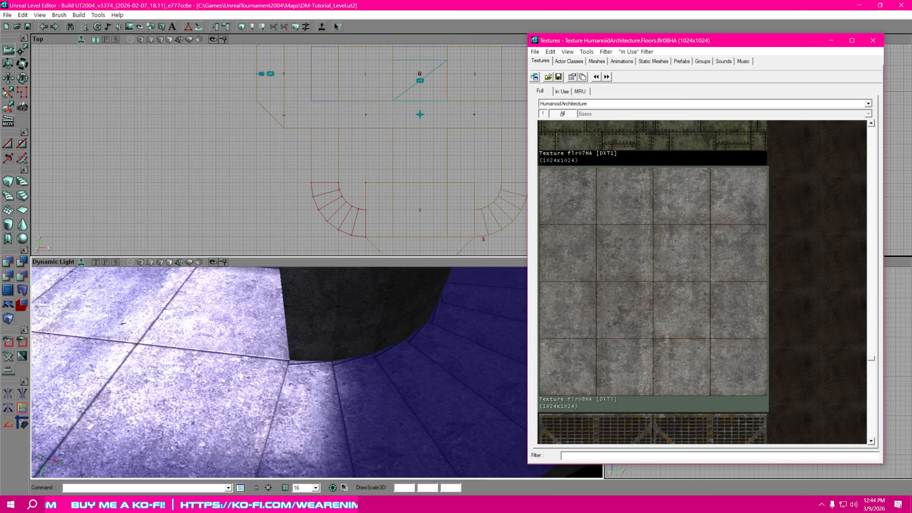
{"action": "mouse_move", "coordinate": [312, 279]}
{"action": "left_mouse_down"}
{"action": "mouse_move", "coordinate": [325, 277]}
{"action": "mouse_move", "coordinate": [244, 278]}
{"action": "left_mouse_up"}
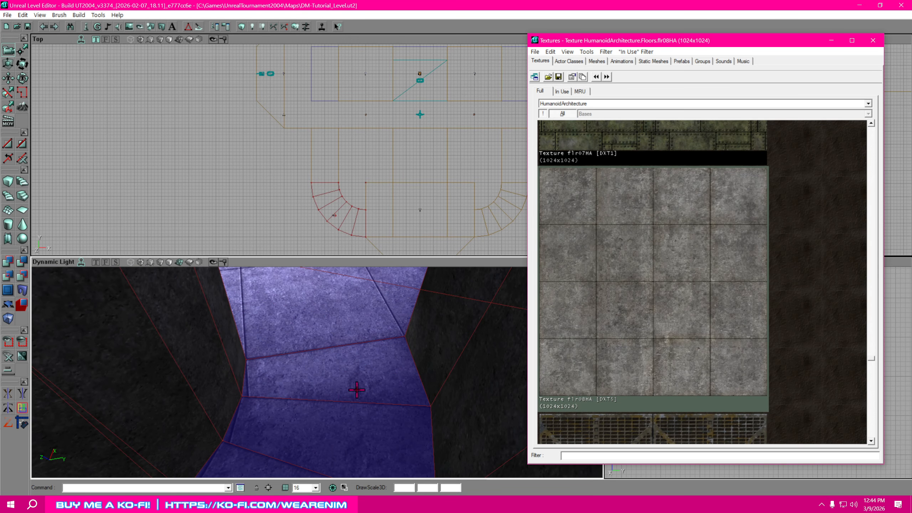
{"action": "mouse_move", "coordinate": [316, 370]}
{"action": "left_mouse_down"}
{"action": "mouse_move", "coordinate": [277, 391]}
{"action": "mouse_move", "coordinate": [255, 378]}
{"action": "mouse_move", "coordinate": [283, 355]}
{"action": "mouse_move", "coordinate": [294, 381]}
{"action": "mouse_move", "coordinate": [289, 370]}
{"action": "mouse_move", "coordinate": [265, 380]}
{"action": "mouse_move", "coordinate": [291, 386]}
{"action": "mouse_move", "coordinate": [273, 385]}
{"action": "mouse_move", "coordinate": [316, 348]}
{"action": "mouse_move", "coordinate": [298, 352]}
{"action": "mouse_move", "coordinate": [309, 380]}
{"action": "left_mouse_up"}
{"action": "right_click_drag", "start_coordinate": [309, 381], "coordinate": [386, 412]}
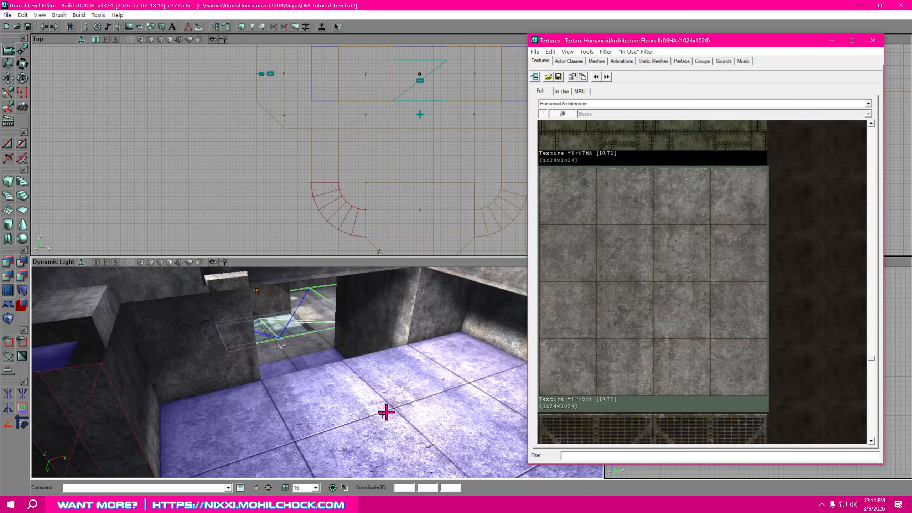
{"action": "mouse_move", "coordinate": [384, 400]}
{"action": "left_mouse_down"}
{"action": "mouse_move", "coordinate": [316, 428]}
{"action": "mouse_move", "coordinate": [251, 399]}
{"action": "left_mouse_up"}
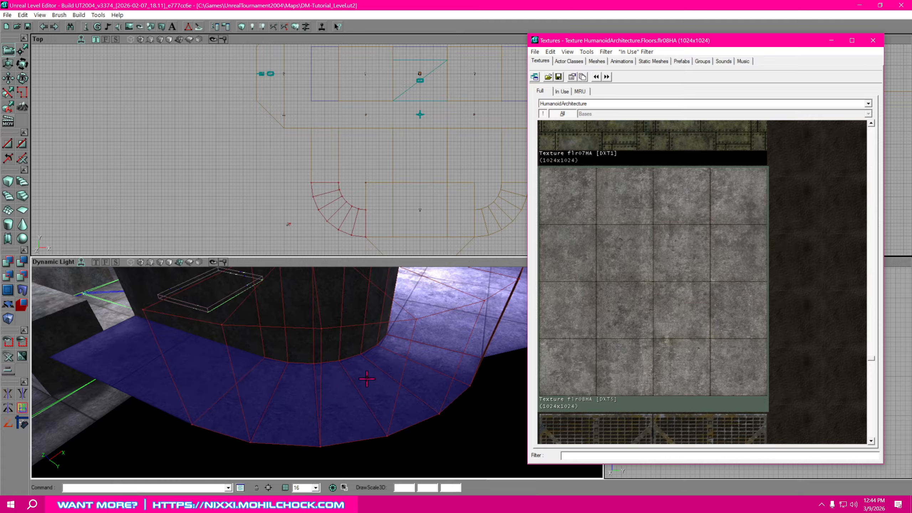
{"action": "mouse_move", "coordinate": [367, 379]}
{"action": "left_mouse_down"}
{"action": "mouse_move", "coordinate": [341, 385]}
{"action": "mouse_move", "coordinate": [388, 359]}
{"action": "mouse_move", "coordinate": [384, 391]}
{"action": "mouse_move", "coordinate": [380, 374]}
{"action": "left_mouse_up"}
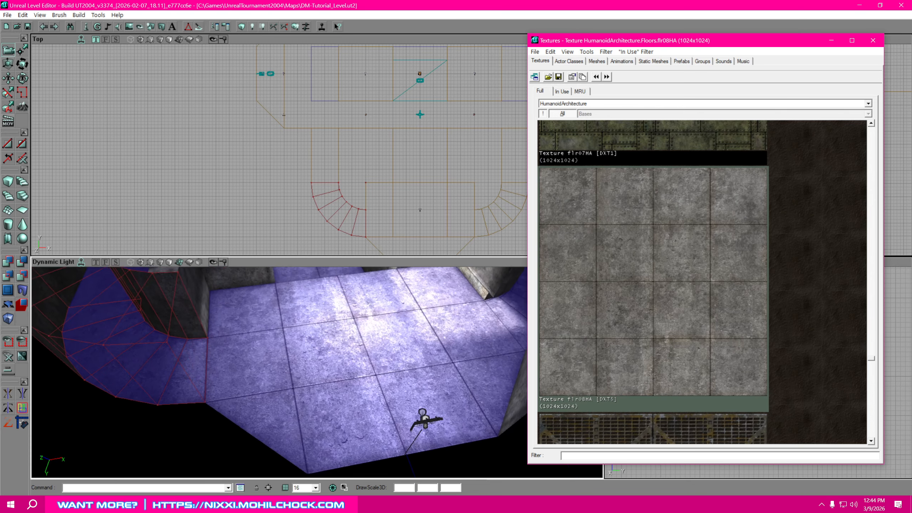
{"action": "right_click_drag", "start_coordinate": [380, 374], "coordinate": [359, 362]}
{"action": "mouse_move", "coordinate": [359, 362]}
{"action": "left_mouse_down"}
{"action": "mouse_move", "coordinate": [366, 377]}
{"action": "mouse_move", "coordinate": [345, 371]}
{"action": "left_mouse_up"}
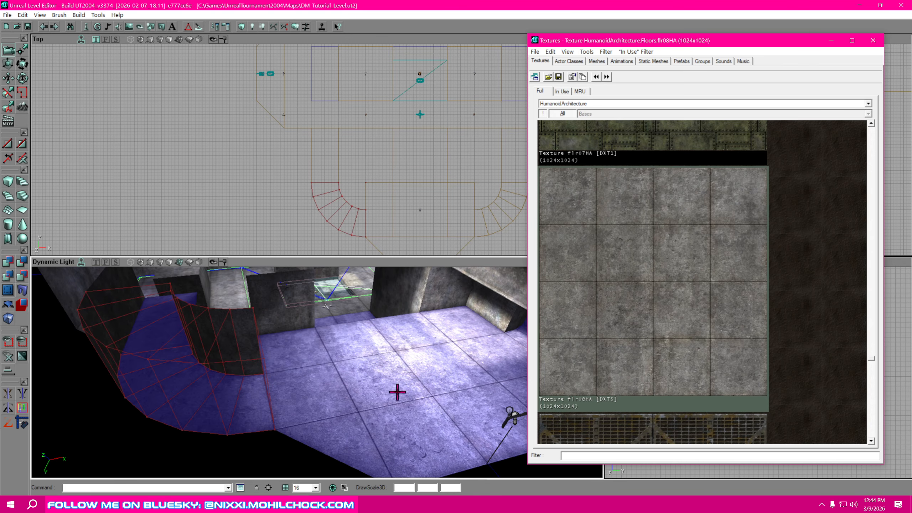
Apply Planar alignment to the selected floor surfaces with TAXIS_AUTO and UTile and VTile at 1.0
{"action": "right_click", "coordinate": [387, 385]}
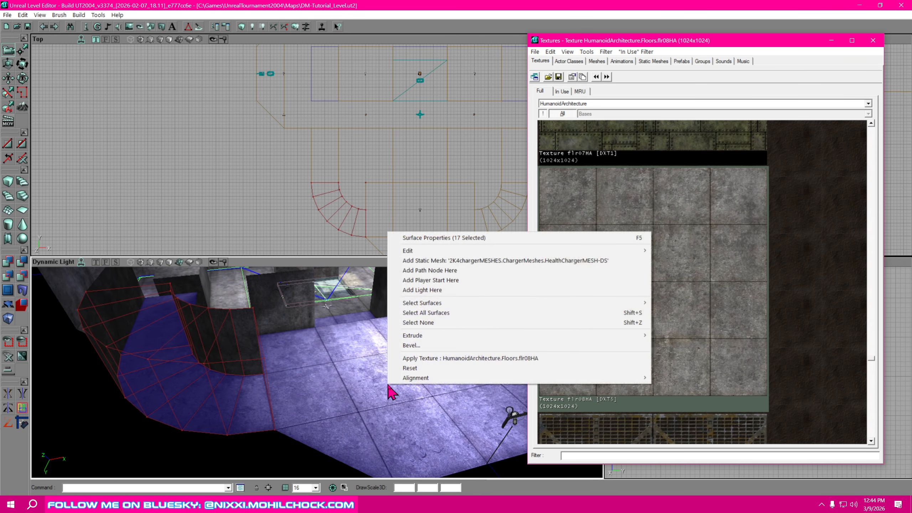
{"action": "left_click", "coordinate": [462, 243]}
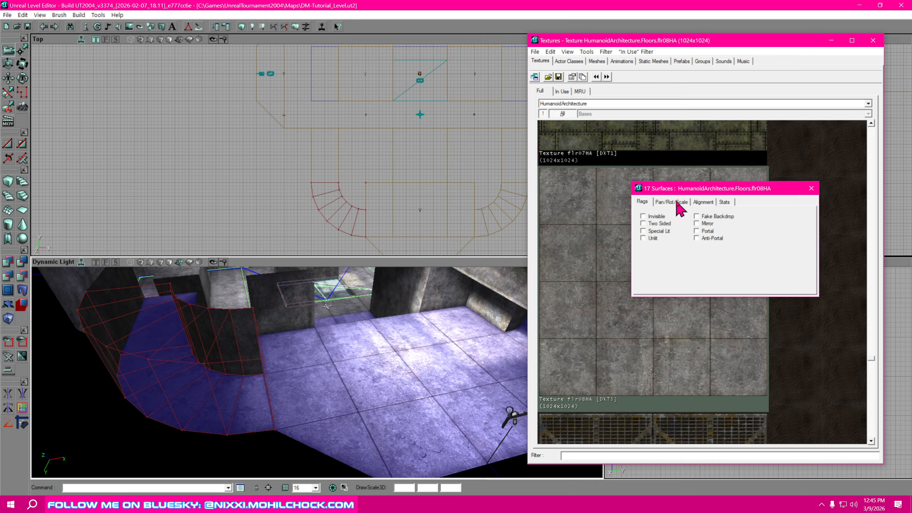
{"action": "left_click", "coordinate": [701, 202]}
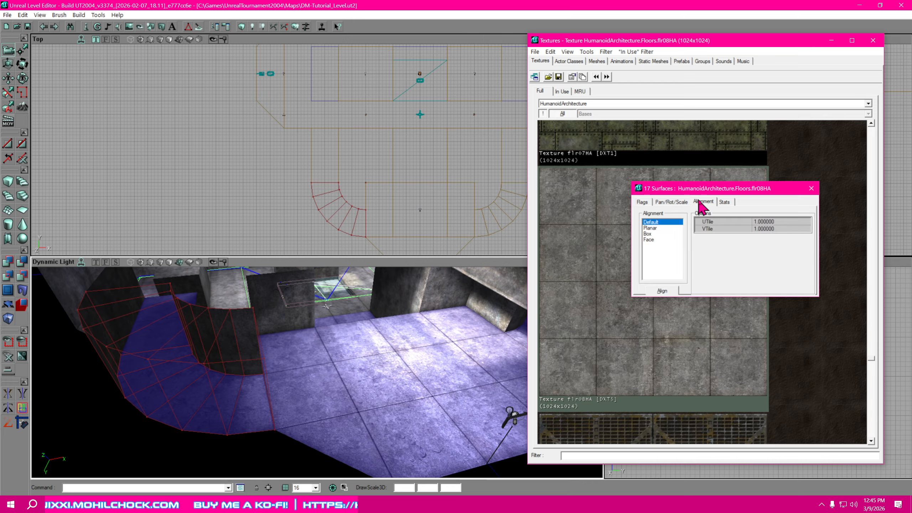
{"action": "left_click", "coordinate": [651, 228]}
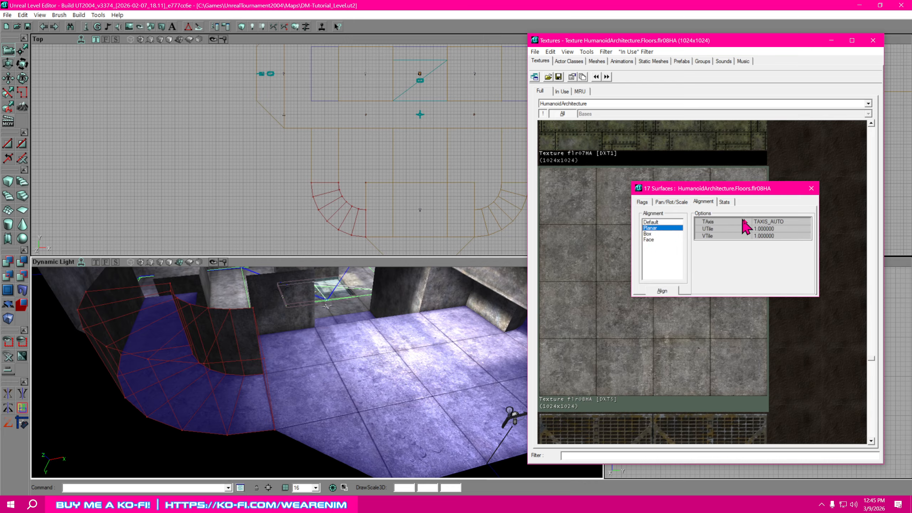
{"action": "left_click", "coordinate": [662, 292]}
Select all wall segments along both the outer and inner sides of the first curved corridor
{"action": "mouse_move", "coordinate": [302, 404]}
{"action": "left_mouse_down"}
{"action": "mouse_move", "coordinate": [216, 377]}
{"action": "mouse_move", "coordinate": [258, 367]}
{"action": "mouse_move", "coordinate": [229, 359]}
{"action": "mouse_move", "coordinate": [215, 336]}
{"action": "mouse_move", "coordinate": [283, 324]}
{"action": "mouse_move", "coordinate": [291, 334]}
{"action": "mouse_move", "coordinate": [247, 349]}
{"action": "mouse_move", "coordinate": [287, 342]}
{"action": "mouse_move", "coordinate": [219, 352]}
{"action": "left_mouse_up"}
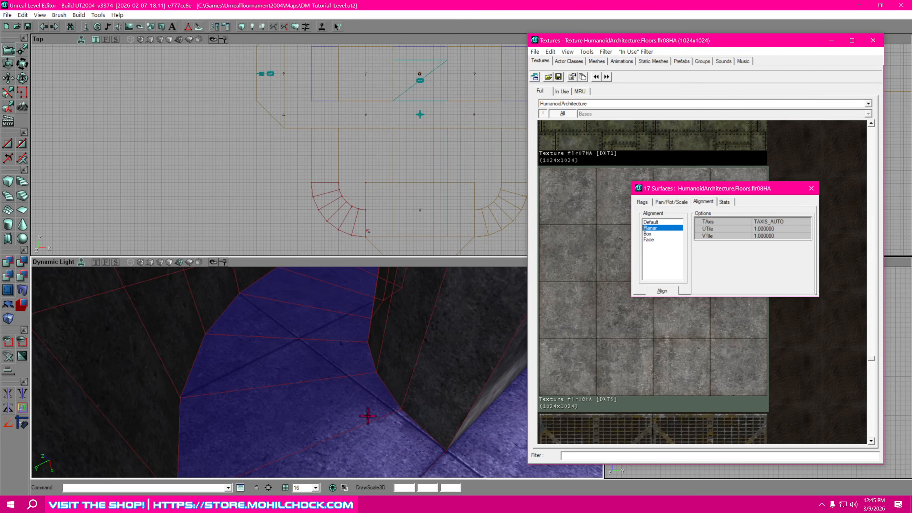
{"action": "mouse_move", "coordinate": [219, 352]}
{"action": "left_mouse_down"}
{"action": "mouse_move", "coordinate": [259, 341]}
{"action": "mouse_move", "coordinate": [255, 377]}
{"action": "mouse_move", "coordinate": [284, 370]}
{"action": "left_mouse_up"}
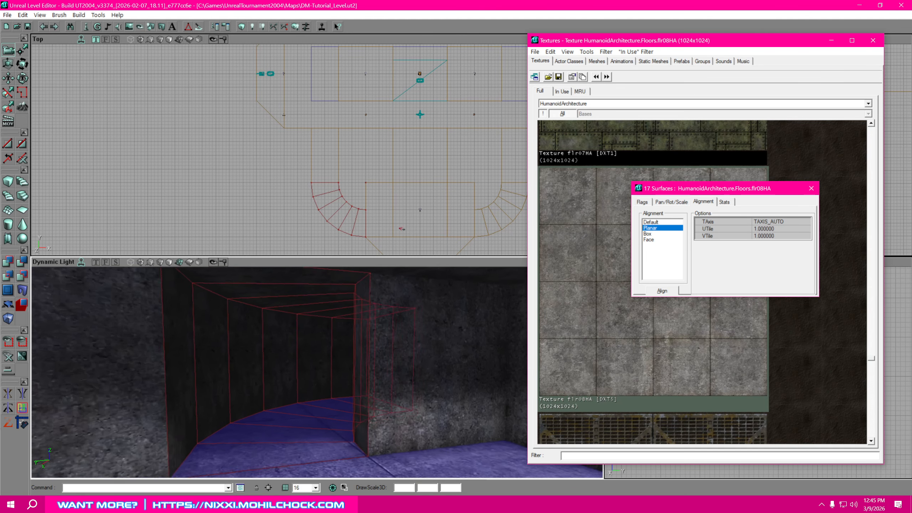
{"action": "left_click_drag", "start_coordinate": [469, 411], "coordinate": [470, 395]}
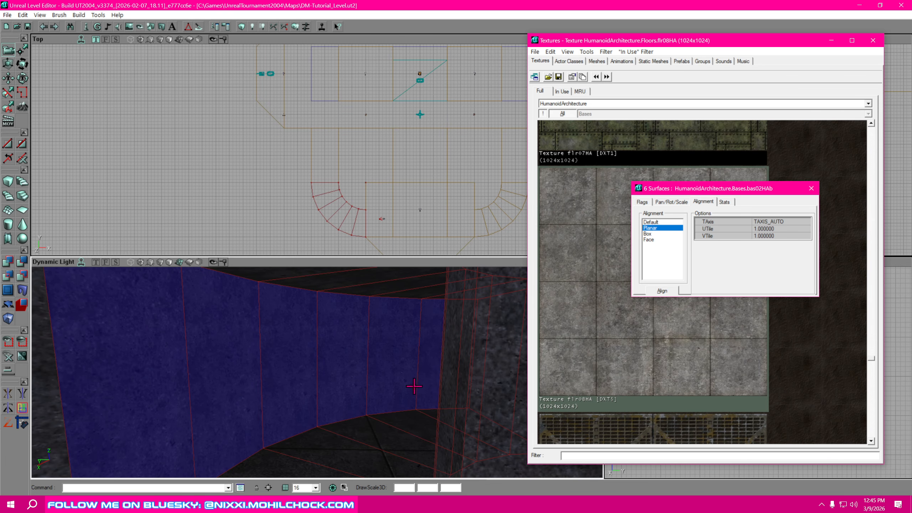
{"action": "left_click_drag", "start_coordinate": [414, 386], "coordinate": [470, 391]}
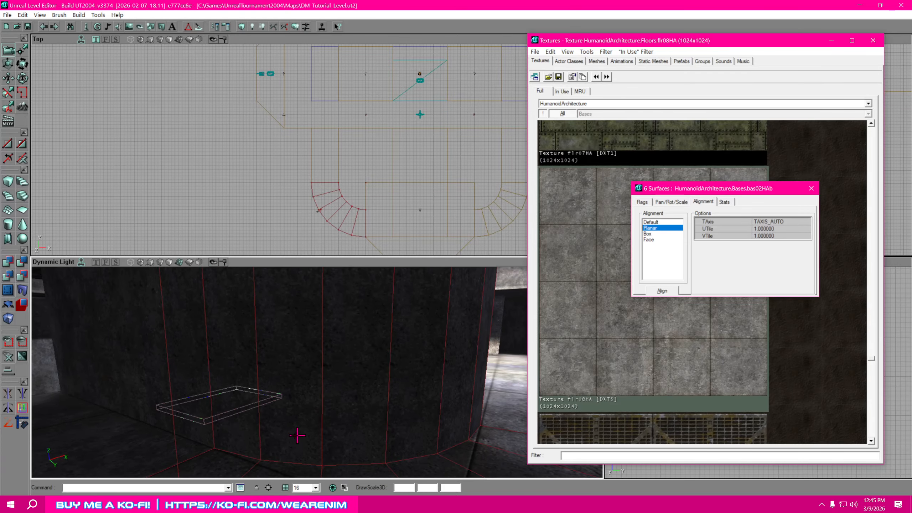
{"action": "left_click", "coordinate": [246, 439], "text": "ctrl"}
{"action": "left_click", "coordinate": [291, 437], "text": "ctrl"}
{"action": "left_click", "coordinate": [420, 428], "text": "ctrl"}
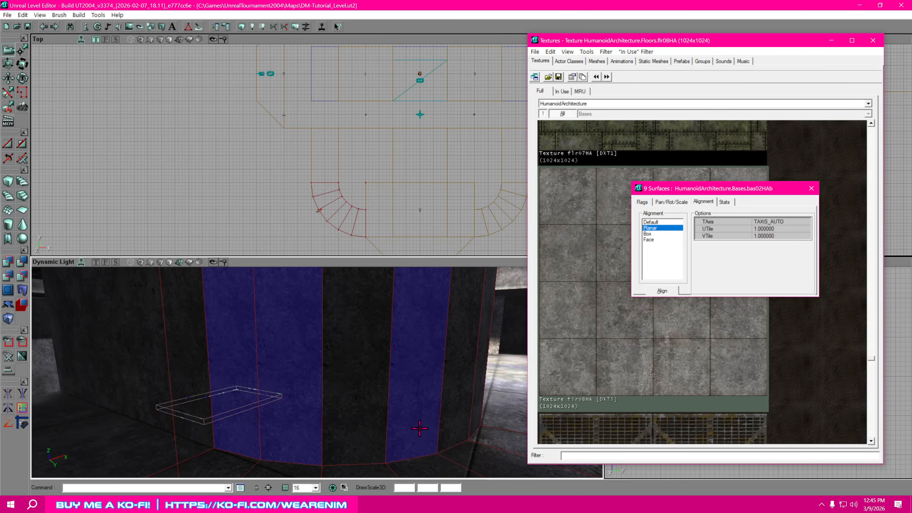
{"action": "left_click", "coordinate": [369, 424], "text": "ctrl"}
{"action": "left_click", "coordinate": [463, 417], "text": "ctrl"}
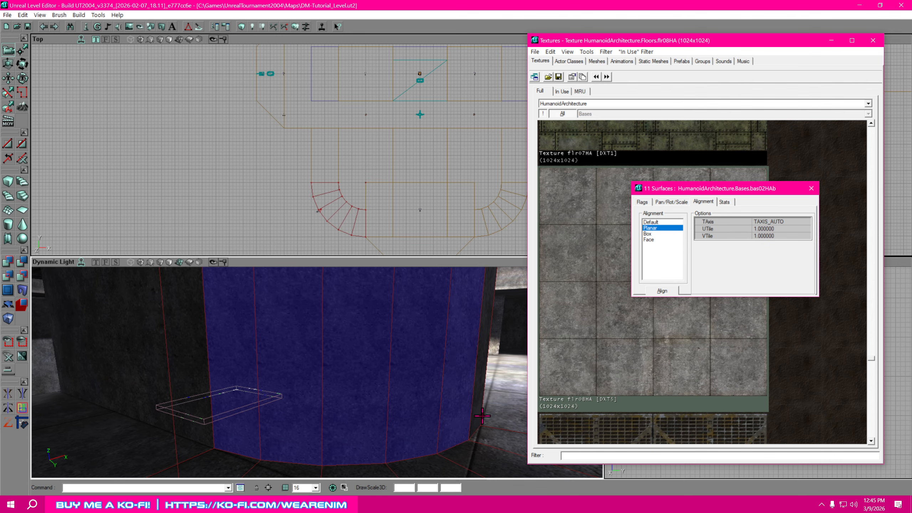
{"action": "left_click", "coordinate": [476, 416], "text": "ctrl"}
Add the side walls of both straight corridors to the wall surface selection
{"action": "mouse_move", "coordinate": [418, 402]}
{"action": "left_mouse_down"}
{"action": "mouse_move", "coordinate": [455, 390]}
{"action": "mouse_move", "coordinate": [425, 424]}
{"action": "mouse_move", "coordinate": [463, 441]}
{"action": "left_mouse_up"}
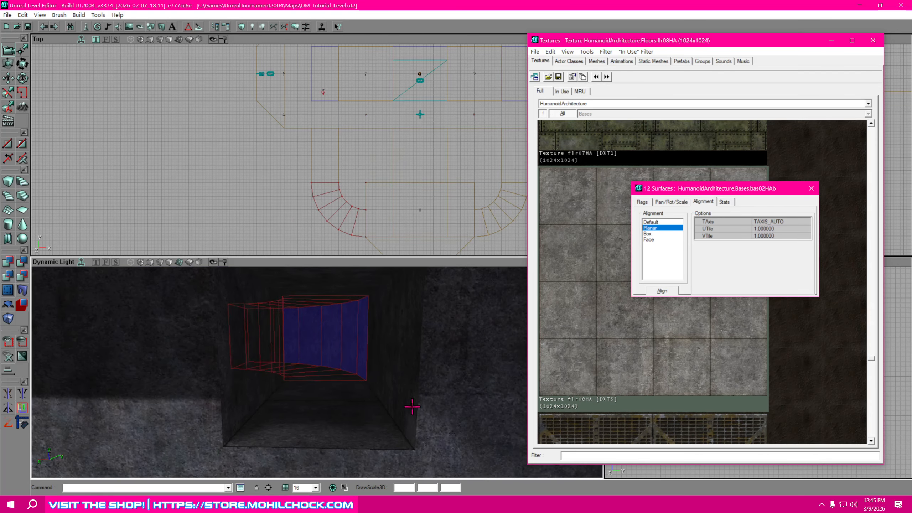
{"action": "left_click", "coordinate": [383, 381], "text": "ctrl"}
{"action": "left_click", "coordinate": [252, 395], "text": "ctrl"}
{"action": "left_click_drag", "start_coordinate": [252, 394], "coordinate": [251, 353]}
{"action": "left_click_drag", "start_coordinate": [376, 416], "coordinate": [377, 403]}
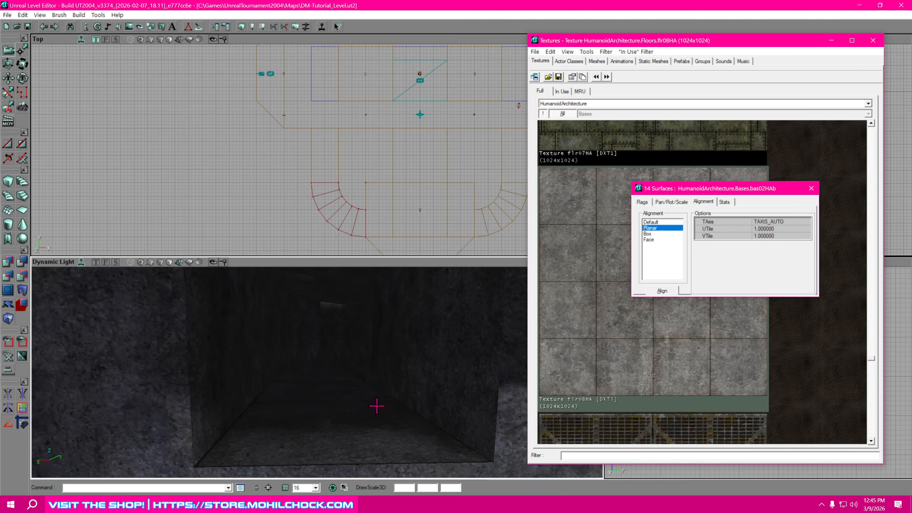
{"action": "left_click", "coordinate": [425, 393], "text": "ctrl"}
{"action": "left_click", "coordinate": [230, 380], "text": "ctrl"}
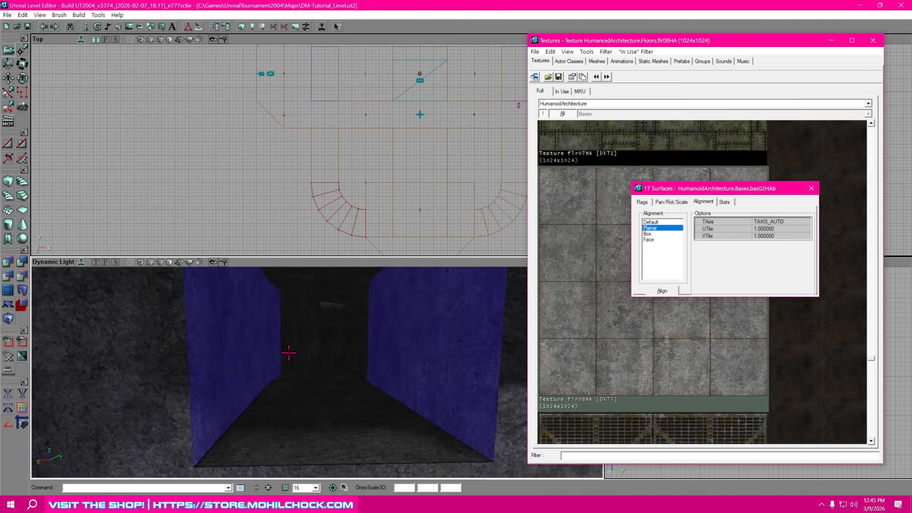
Add the curved wall segments of the opposite curved corridor to the surface selection
{"action": "left_click", "coordinate": [310, 342], "text": "ctrl"}
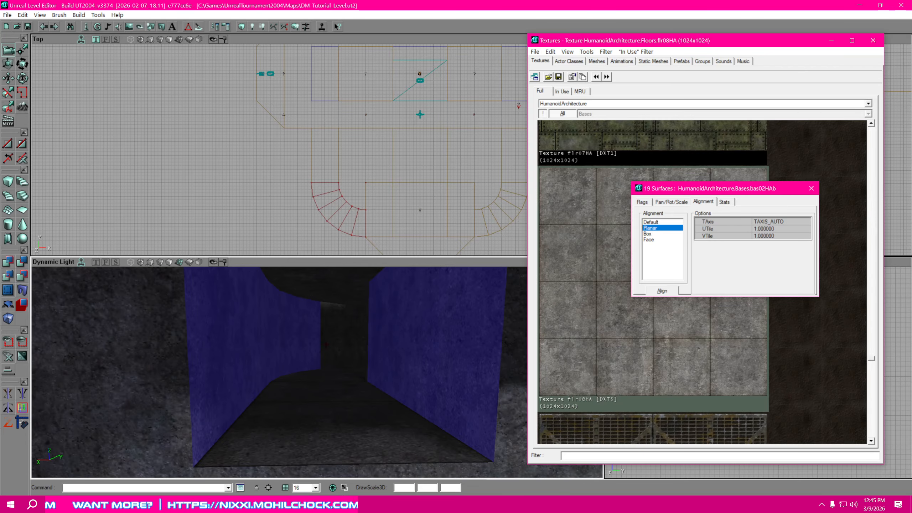
{"action": "left_click", "coordinate": [332, 339], "text": "ctrl"}
{"action": "mouse_move", "coordinate": [346, 412]}
{"action": "left_mouse_down"}
{"action": "mouse_move", "coordinate": [346, 392]}
{"action": "mouse_move", "coordinate": [384, 359]}
{"action": "mouse_move", "coordinate": [345, 426]}
{"action": "left_mouse_up"}
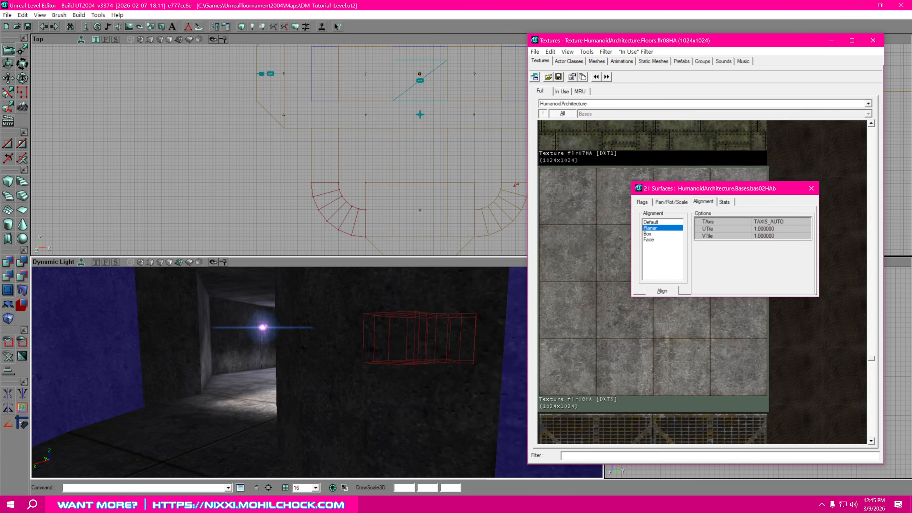
{"action": "left_click", "coordinate": [389, 426], "text": "ctrl"}
{"action": "left_click", "coordinate": [335, 411], "text": "ctrl"}
{"action": "left_click", "coordinate": [290, 400], "text": "ctrl"}
Add the remaining wall segments where the opposite curved corridor opens into the back room to the selection
{"action": "right_click_drag", "start_coordinate": [312, 416], "coordinate": [275, 424]}
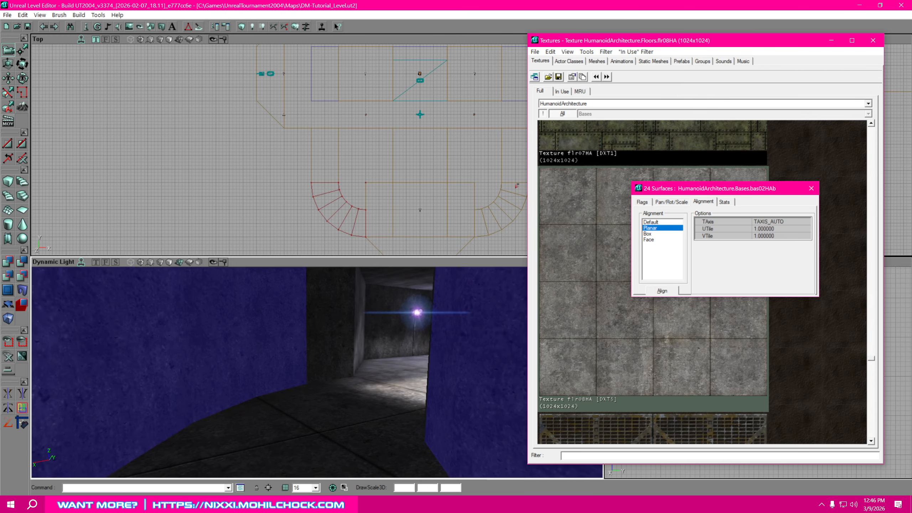
{"action": "left_click_drag", "start_coordinate": [312, 417], "coordinate": [359, 399]}
{"action": "right_click_drag", "start_coordinate": [359, 399], "coordinate": [365, 421]}
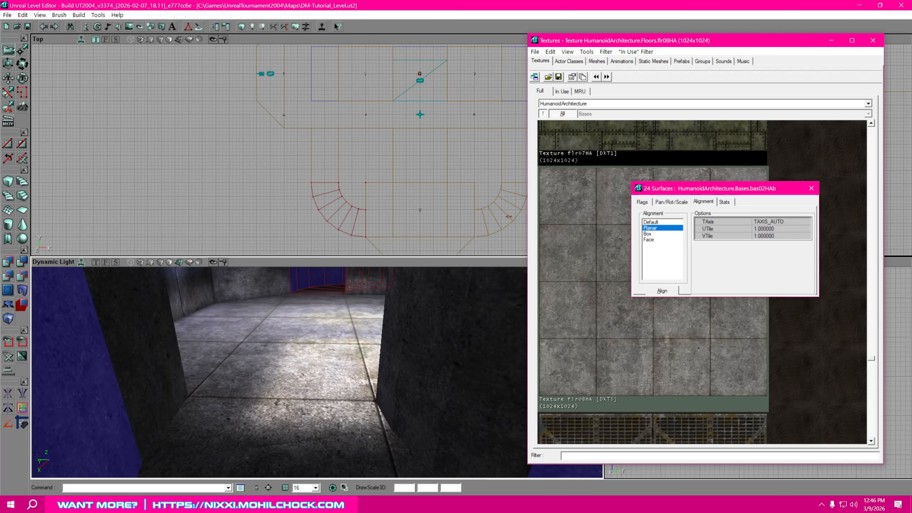
{"action": "left_click", "coordinate": [468, 416], "text": "ctrl"}
{"action": "left_click", "coordinate": [396, 386], "text": "ctrl"}
{"action": "left_click", "coordinate": [369, 382], "text": "ctrl"}
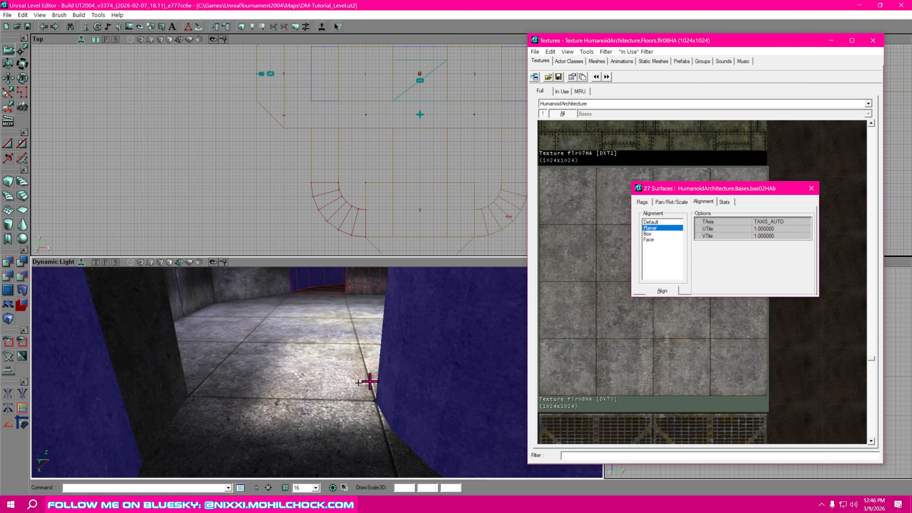
{"action": "left_click", "coordinate": [155, 388], "text": "ctrl"}
Add the walls of the back room and the central opening facing the arena to the surface selection
{"action": "right_click_drag", "start_coordinate": [260, 415], "coordinate": [309, 400]}
{"action": "left_click_drag", "start_coordinate": [261, 416], "coordinate": [252, 398]}
{"action": "right_click_drag", "start_coordinate": [251, 399], "coordinate": [215, 392]}
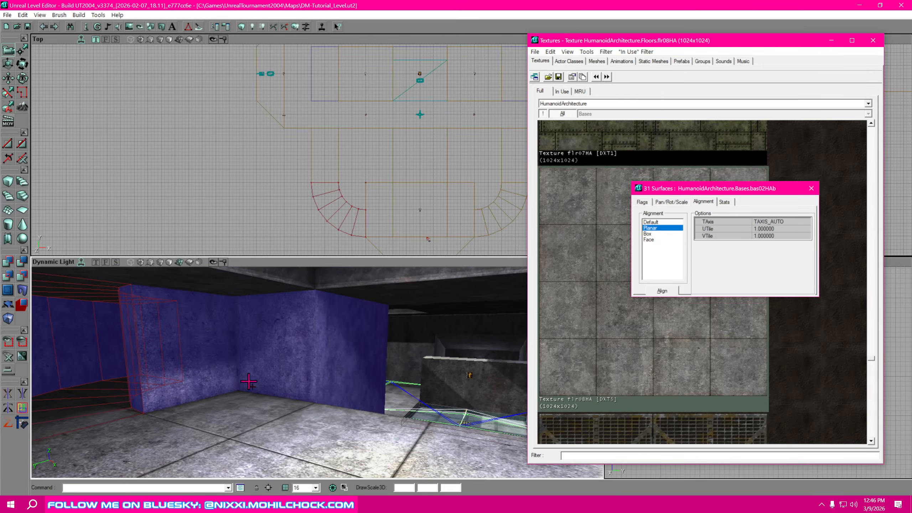
{"action": "right_click_drag", "start_coordinate": [215, 391], "coordinate": [282, 421]}
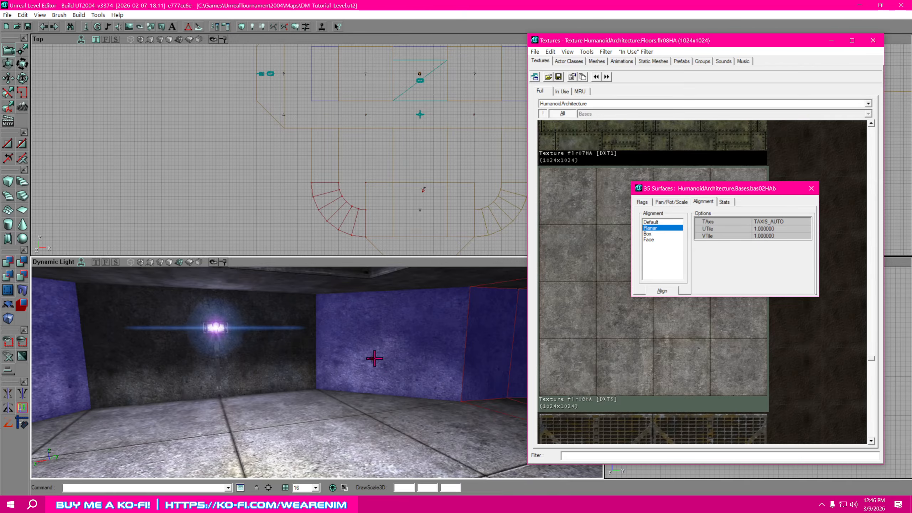
{"action": "left_click_drag", "start_coordinate": [316, 372], "coordinate": [315, 420]}
{"action": "right_click_drag", "start_coordinate": [315, 420], "coordinate": [265, 382]}
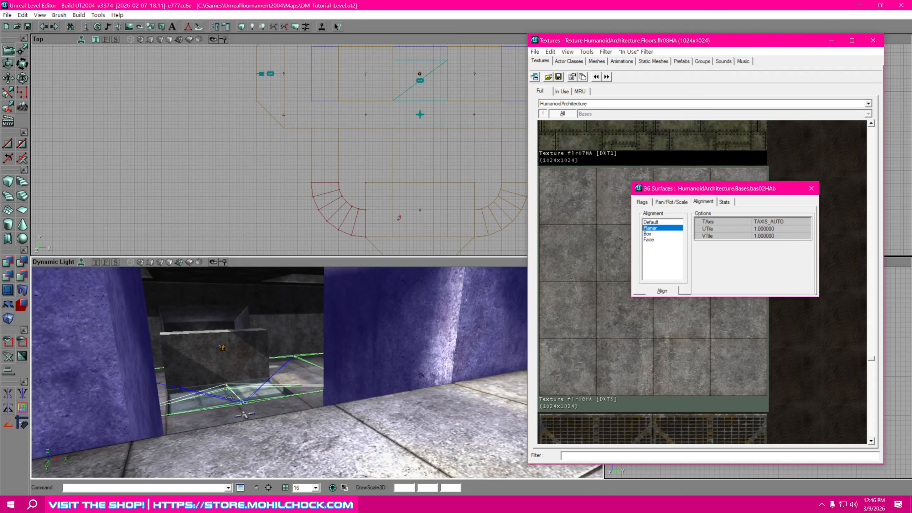
{"action": "left_click_drag", "start_coordinate": [316, 373], "coordinate": [388, 298]}
{"action": "mouse_move", "coordinate": [391, 410]}
{"action": "left_mouse_down"}
{"action": "mouse_move", "coordinate": [386, 388]}
{"action": "mouse_move", "coordinate": [372, 386]}
{"action": "mouse_move", "coordinate": [369, 447]}
{"action": "left_mouse_up"}
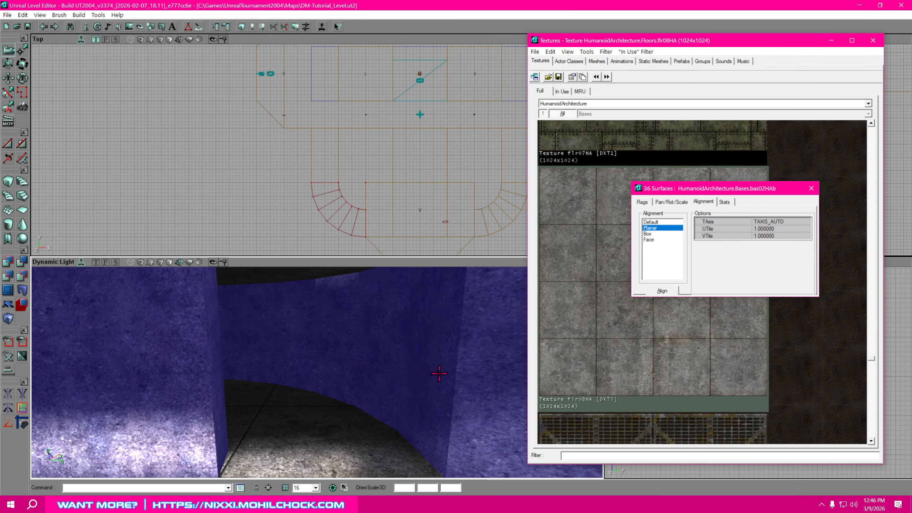
{"action": "mouse_move", "coordinate": [382, 359]}
{"action": "left_mouse_down"}
{"action": "mouse_move", "coordinate": [381, 345]}
{"action": "mouse_move", "coordinate": [372, 343]}
{"action": "mouse_move", "coordinate": [323, 345]}
{"action": "mouse_move", "coordinate": [323, 359]}
{"action": "mouse_move", "coordinate": [280, 348]}
{"action": "mouse_move", "coordinate": [273, 356]}
{"action": "mouse_move", "coordinate": [381, 359]}
{"action": "left_mouse_up"}
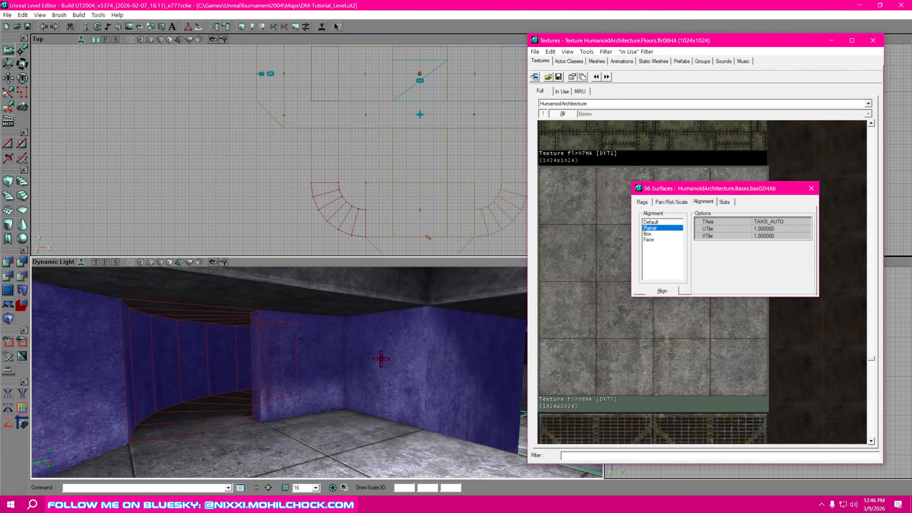
Set the light map scale of the selected wall surfaces to 4.0 and close the surface properties
{"action": "left_click", "coordinate": [671, 202]}
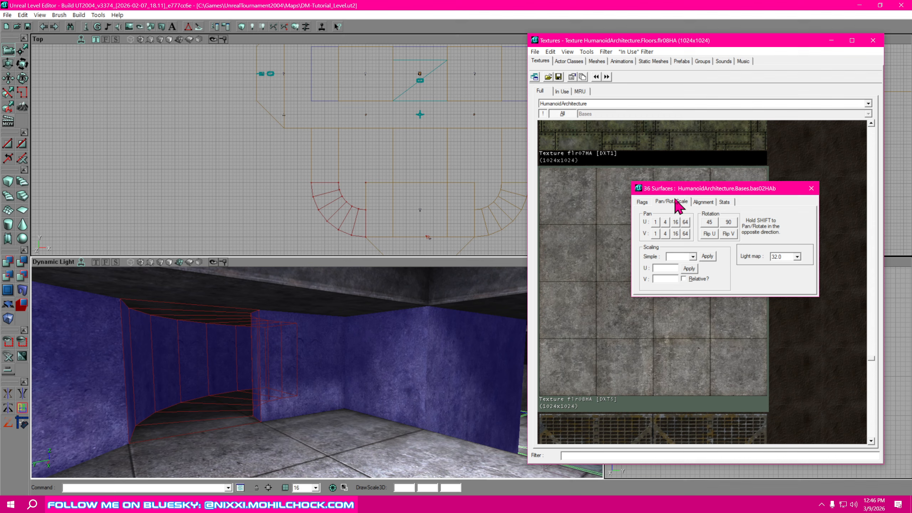
{"action": "left_click", "coordinate": [796, 256]}
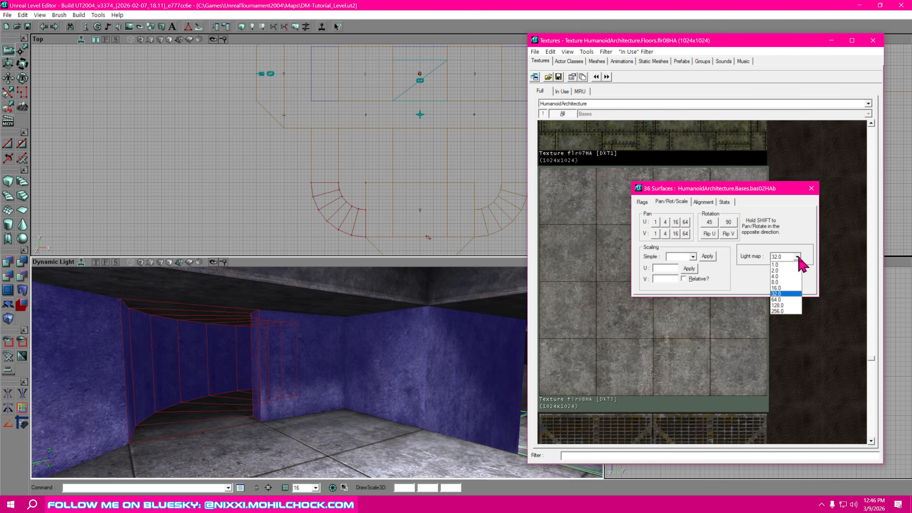
{"action": "left_click", "coordinate": [781, 277]}
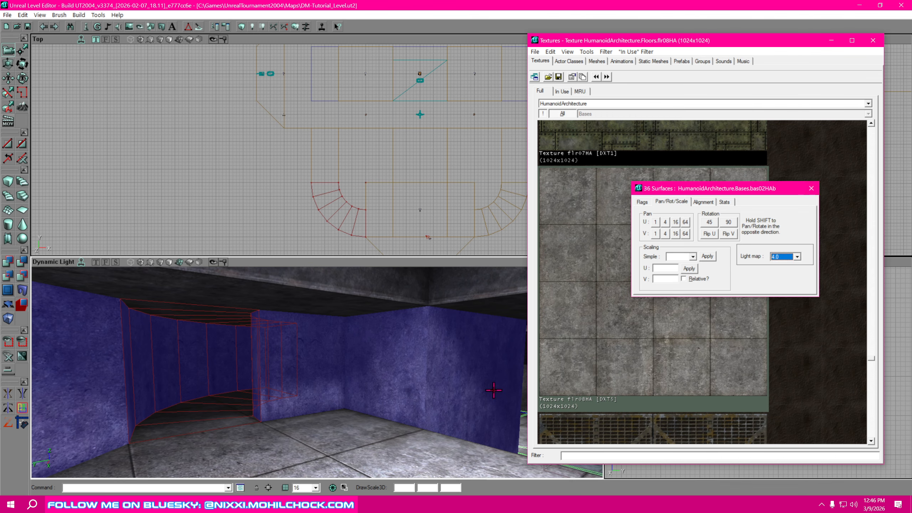
{"action": "mouse_move", "coordinate": [387, 434]}
{"action": "left_mouse_down"}
{"action": "mouse_move", "coordinate": [377, 449]}
{"action": "mouse_move", "coordinate": [402, 442]}
{"action": "mouse_move", "coordinate": [355, 347]}
{"action": "left_mouse_up"}
{"action": "left_click_drag", "start_coordinate": [409, 332], "coordinate": [404, 355]}
{"action": "left_click", "coordinate": [814, 190]}
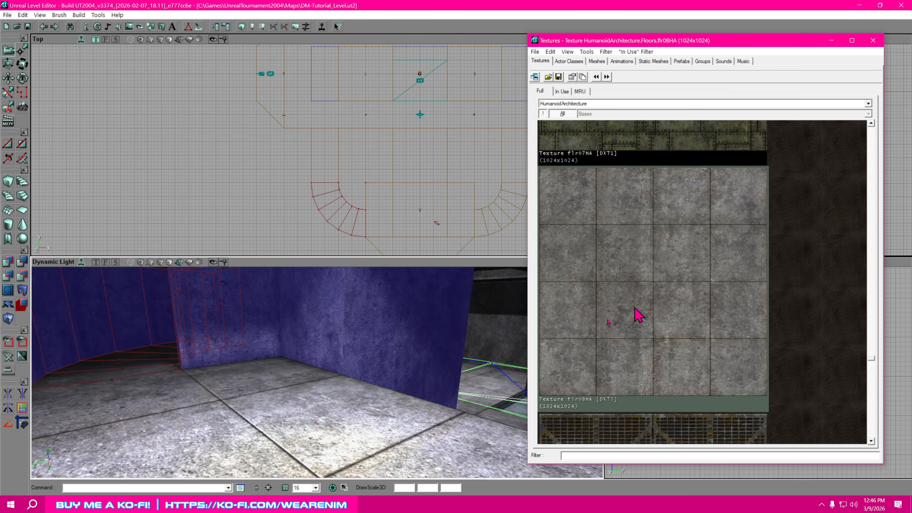
Start a new surface selection with the low ceiling surfaces surrounding the raised opening in the back room
{"action": "right_click_drag", "start_coordinate": [403, 359], "coordinate": [401, 338]}
{"action": "left_click_drag", "start_coordinate": [401, 338], "coordinate": [399, 351]}
{"action": "right_click_drag", "start_coordinate": [399, 350], "coordinate": [402, 316]}
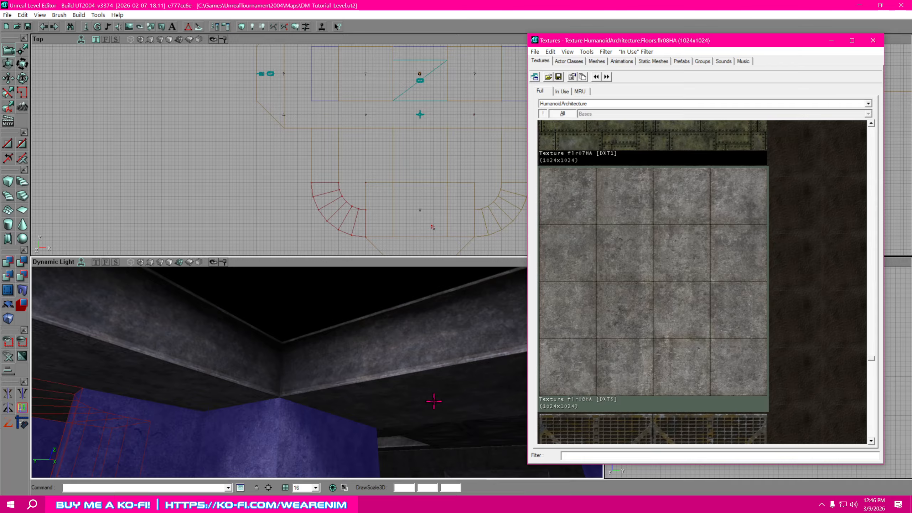
{"action": "left_click", "coordinate": [428, 411]}
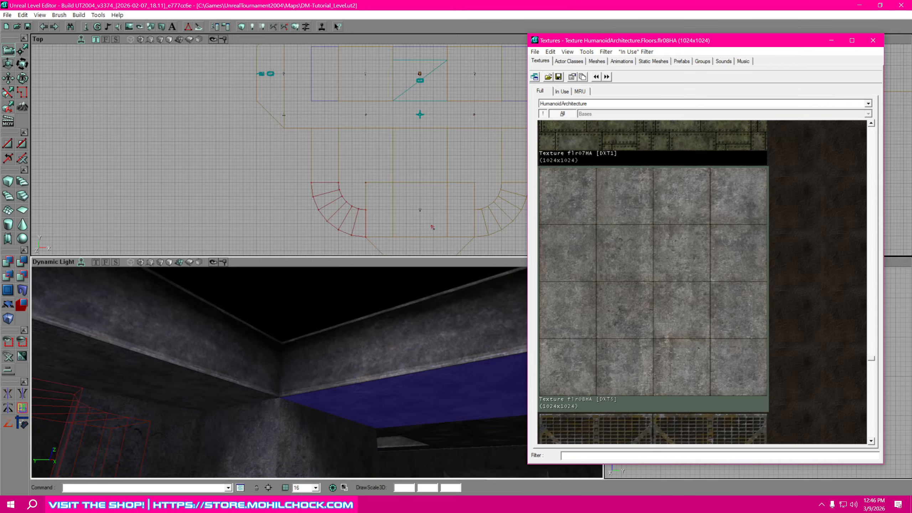
{"action": "left_click", "coordinate": [214, 401], "text": "ctrl"}
{"action": "right_click_drag", "start_coordinate": [214, 401], "coordinate": [140, 400]}
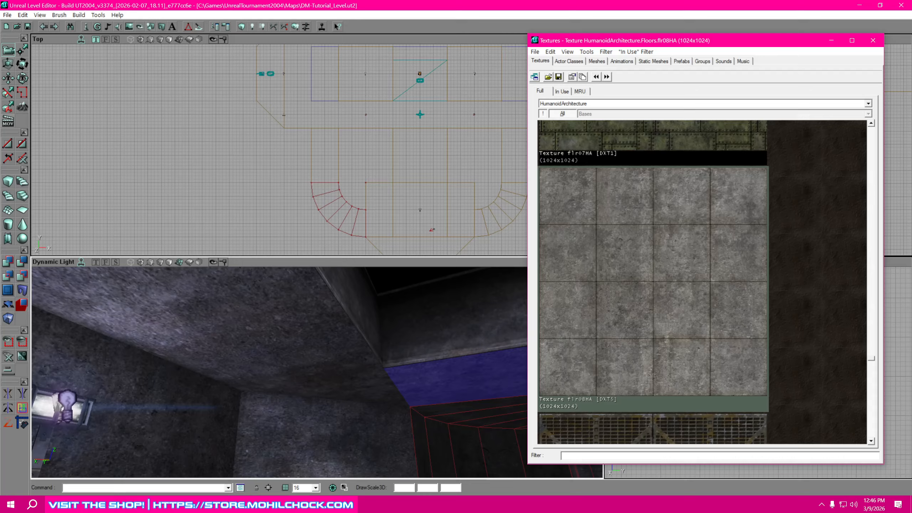
{"action": "left_click", "coordinate": [342, 370], "text": "ctrl"}
{"action": "right_click_drag", "start_coordinate": [341, 371], "coordinate": [343, 372]}
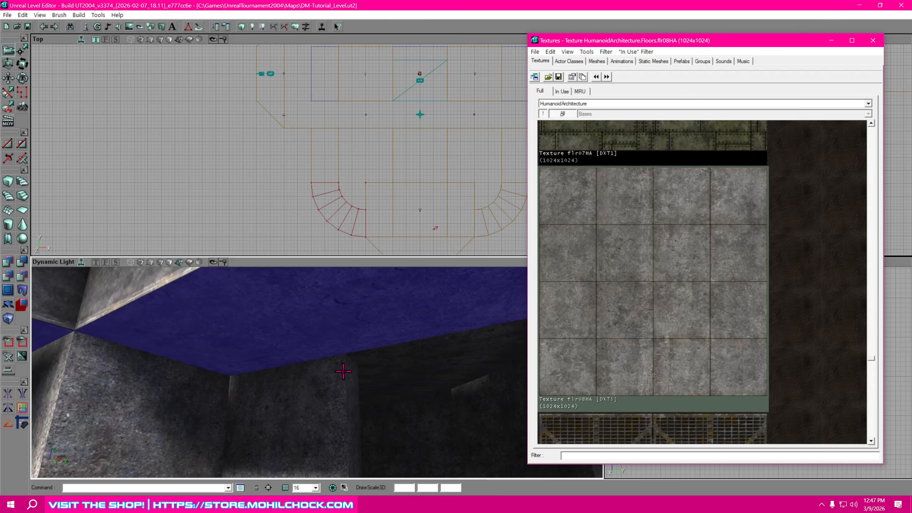
Add the ceiling segments of the opposite curved corridor to the ceiling selection
{"action": "right_click_drag", "start_coordinate": [430, 375], "coordinate": [430, 374]}
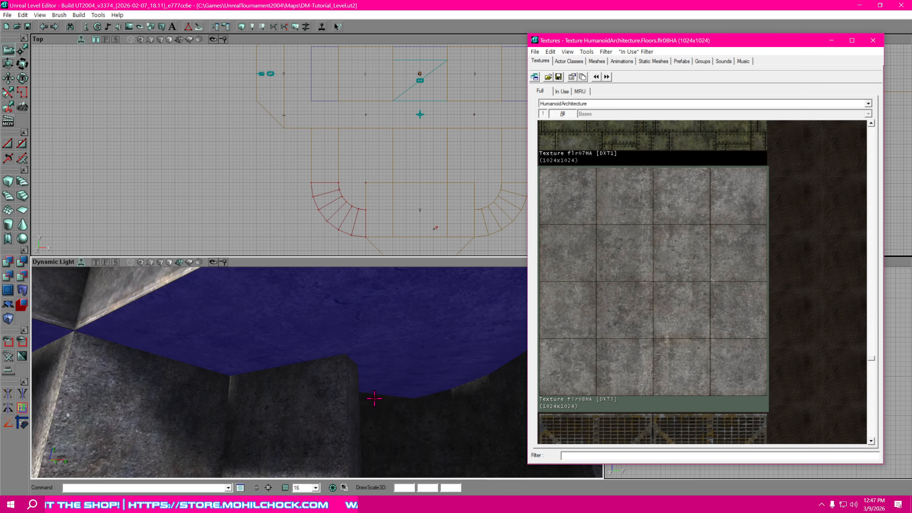
{"action": "right_click_drag", "start_coordinate": [371, 412], "coordinate": [371, 411]}
{"action": "left_click", "coordinate": [275, 318], "text": "ctrl"}
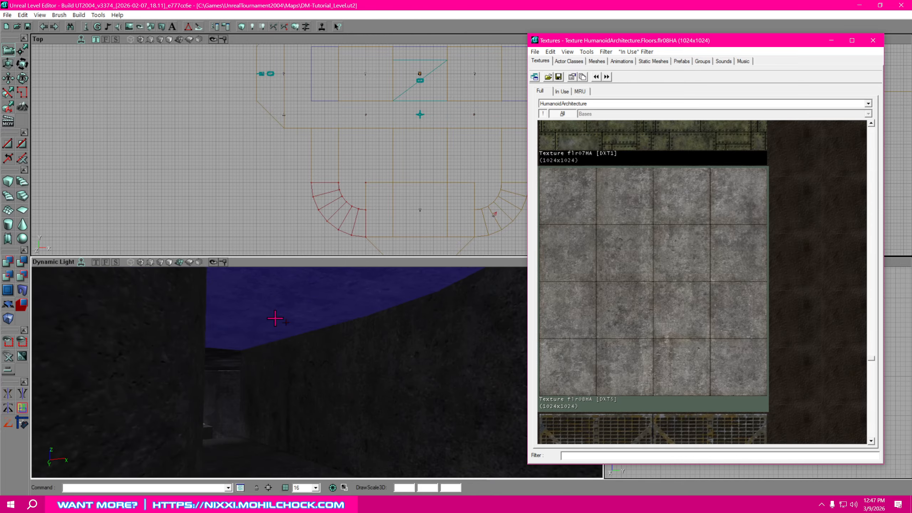
Add the remaining ceiling segments of the curved corridors beside the back room to the ceiling selection
{"action": "right_click_drag", "start_coordinate": [276, 318], "coordinate": [275, 319]}
{"action": "left_click_drag", "start_coordinate": [382, 345], "coordinate": [382, 345]}
{"action": "left_click", "coordinate": [368, 277], "text": "ctrl"}
{"action": "left_click", "coordinate": [295, 303], "text": "ctrl"}
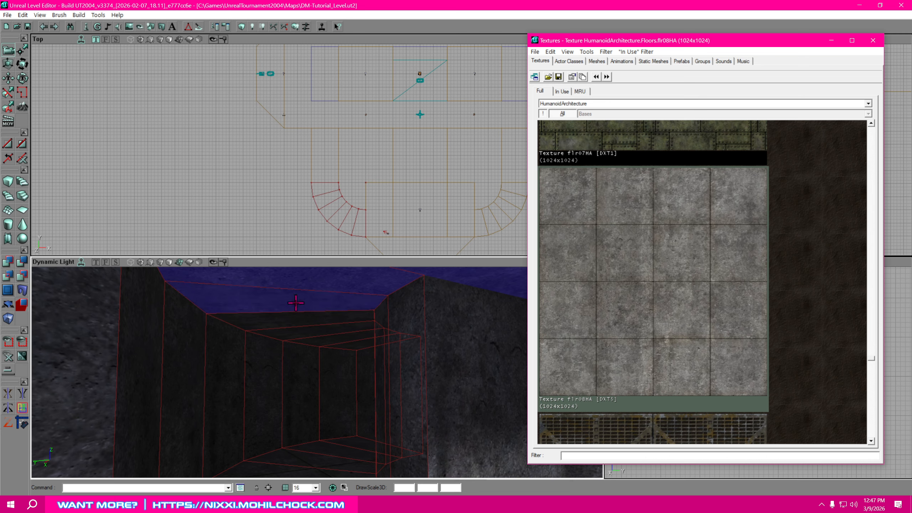
{"action": "left_click", "coordinate": [299, 322], "text": "ctrl"}
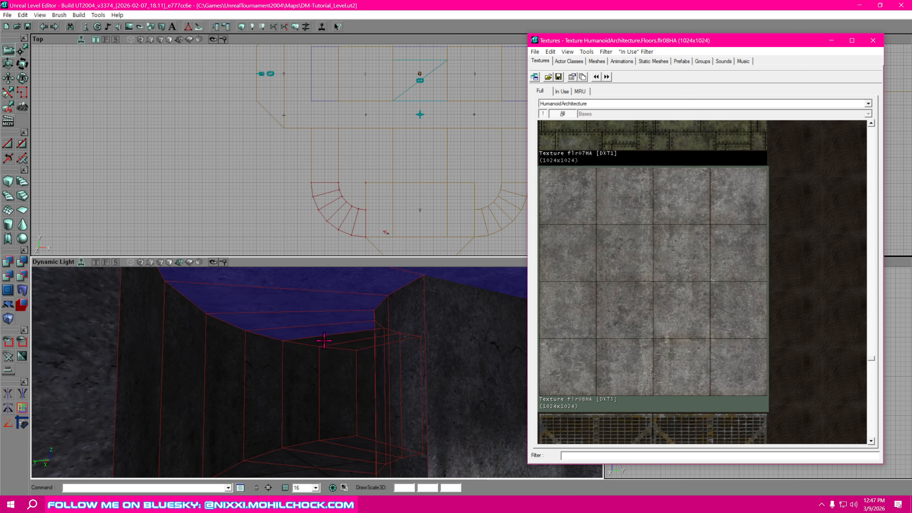
{"action": "left_click_drag", "start_coordinate": [369, 378], "coordinate": [395, 377]}
{"action": "left_click", "coordinate": [429, 308], "text": "ctrl"}
Apply the HumanoidArchitecture ceiling texture cel01HA to the selected ceiling surfaces of the back room and curved corridors
{"action": "mouse_move", "coordinate": [420, 347]}
{"action": "left_mouse_down"}
{"action": "mouse_move", "coordinate": [405, 381]}
{"action": "mouse_move", "coordinate": [413, 398]}
{"action": "mouse_move", "coordinate": [399, 402]}
{"action": "left_mouse_up"}
{"action": "mouse_move", "coordinate": [398, 402]}
{"action": "right_mouse_down"}
{"action": "mouse_move", "coordinate": [423, 406]}
{"action": "mouse_move", "coordinate": [391, 428]}
{"action": "mouse_move", "coordinate": [424, 417]}
{"action": "right_mouse_up"}
{"action": "left_click_drag", "start_coordinate": [423, 417], "coordinate": [405, 438]}
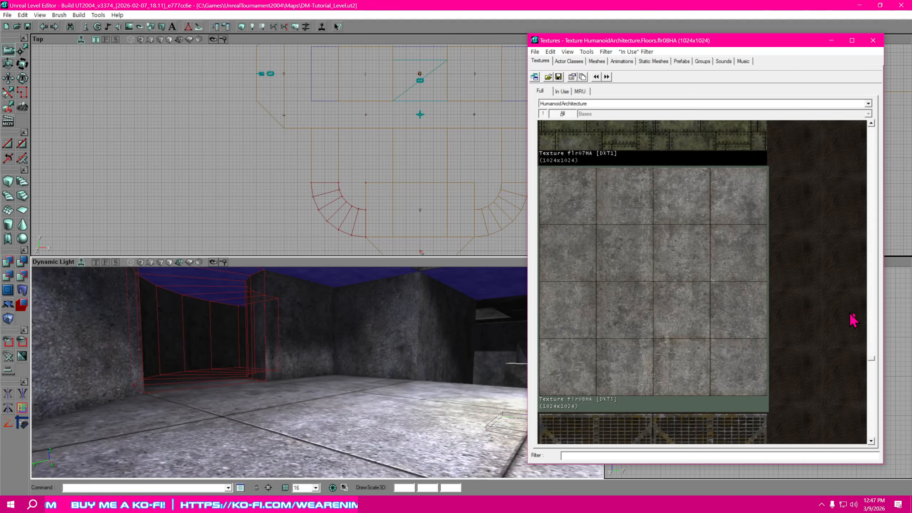
{"action": "left_click", "coordinate": [874, 358]}
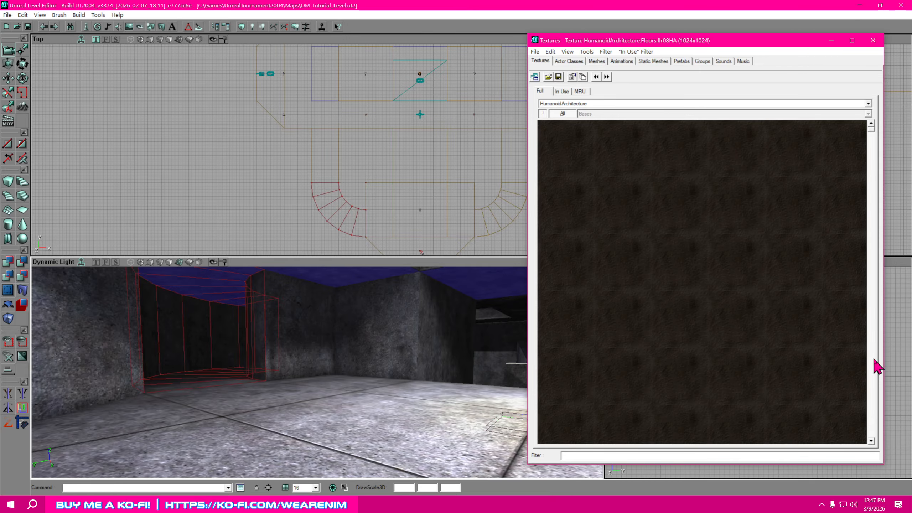
{"action": "left_click_drag", "start_coordinate": [873, 138], "coordinate": [852, 333]}
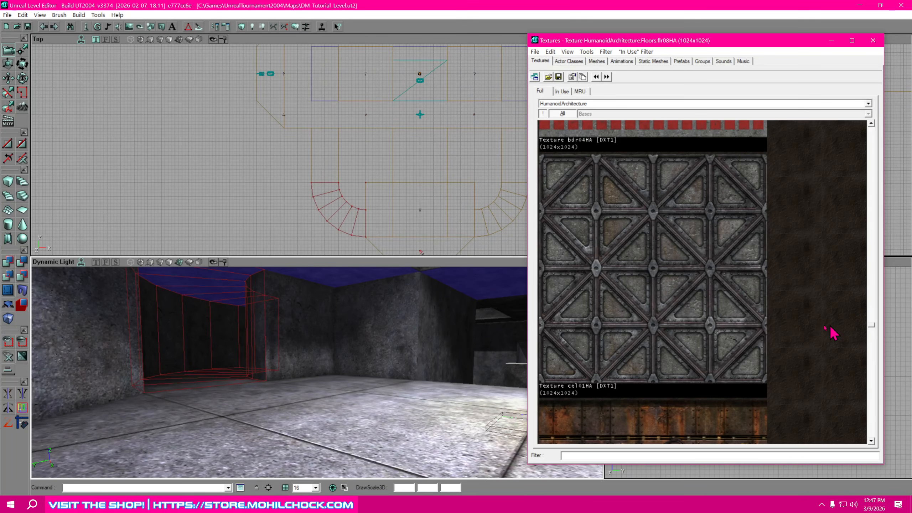
{"action": "left_click", "coordinate": [660, 304]}
{"action": "right_click_drag", "start_coordinate": [345, 386], "coordinate": [362, 312]}
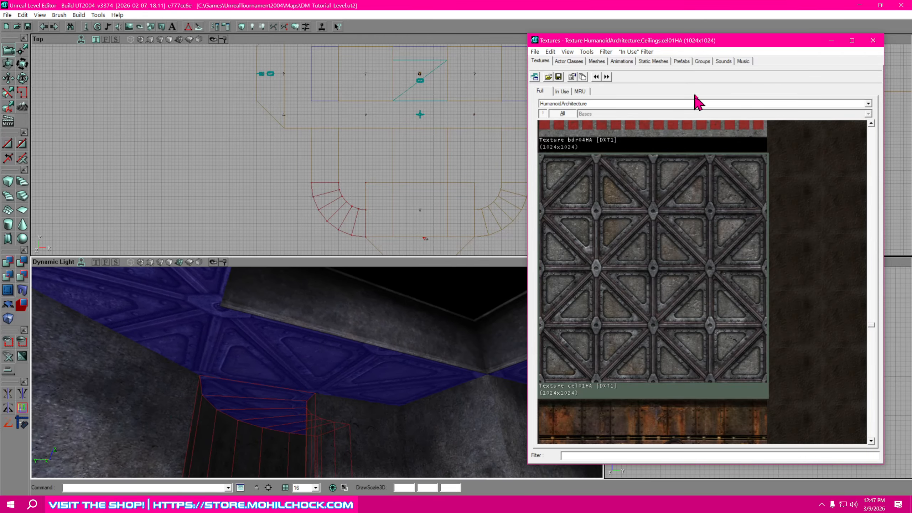
Move the texture browser out of the way and align the selected ceiling surfaces with Planar alignment
{"action": "left_click_drag", "start_coordinate": [790, 42], "coordinate": [0, 83]}
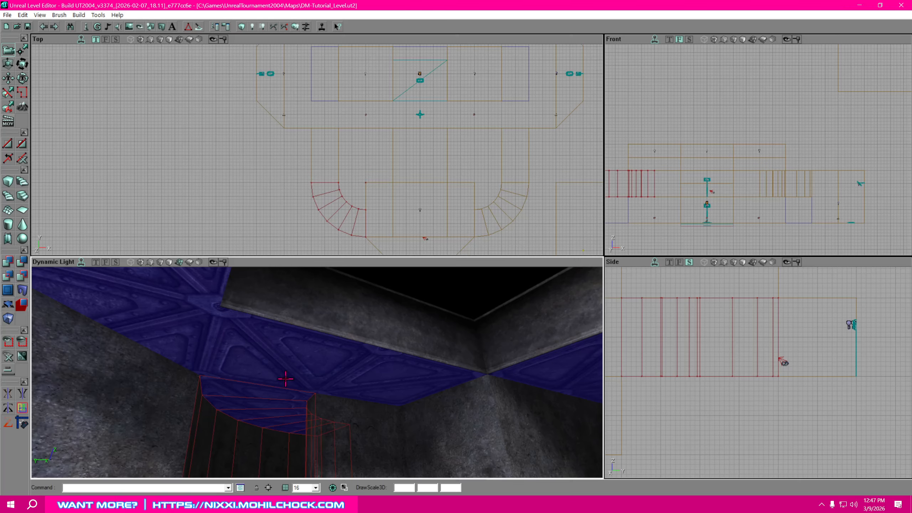
{"action": "right_click", "coordinate": [292, 354]}
{"action": "left_click", "coordinate": [374, 206]}
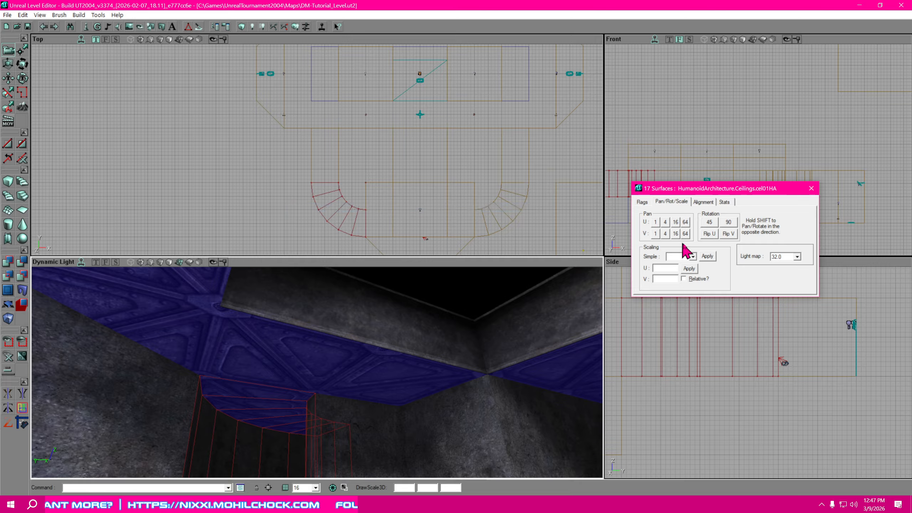
{"action": "left_click", "coordinate": [704, 202]}
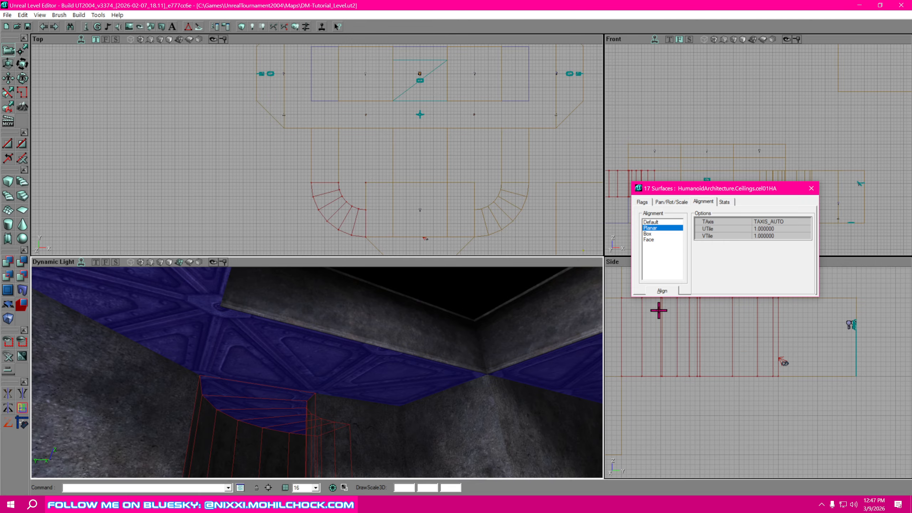
{"action": "left_click", "coordinate": [667, 292]}
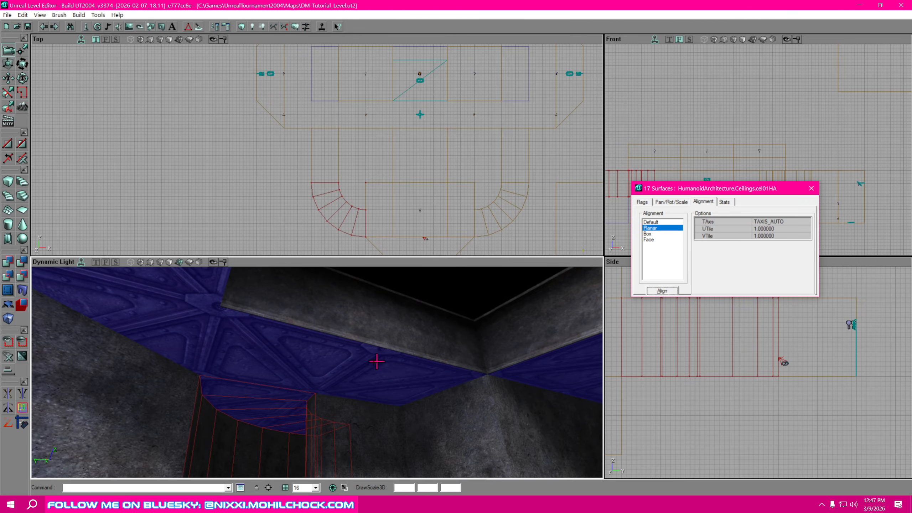
Check the ceiling pattern against the adjoining ceiling and pan the selected ceiling texture by 64 in V
{"action": "right_click_drag", "start_coordinate": [377, 361], "coordinate": [492, 365]}
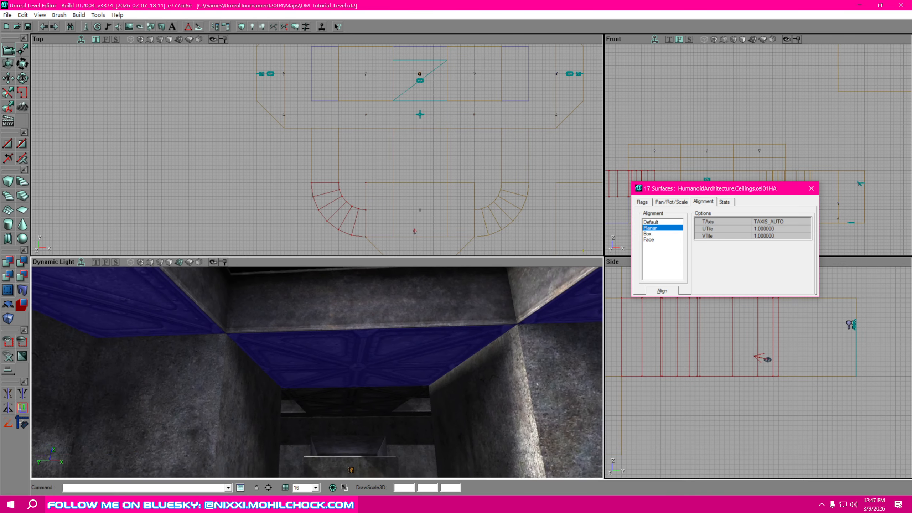
{"action": "mouse_move", "coordinate": [492, 364]}
{"action": "left_mouse_down"}
{"action": "mouse_move", "coordinate": [497, 300]}
{"action": "mouse_move", "coordinate": [499, 346]}
{"action": "mouse_move", "coordinate": [582, 385]}
{"action": "mouse_move", "coordinate": [463, 383]}
{"action": "left_mouse_up"}
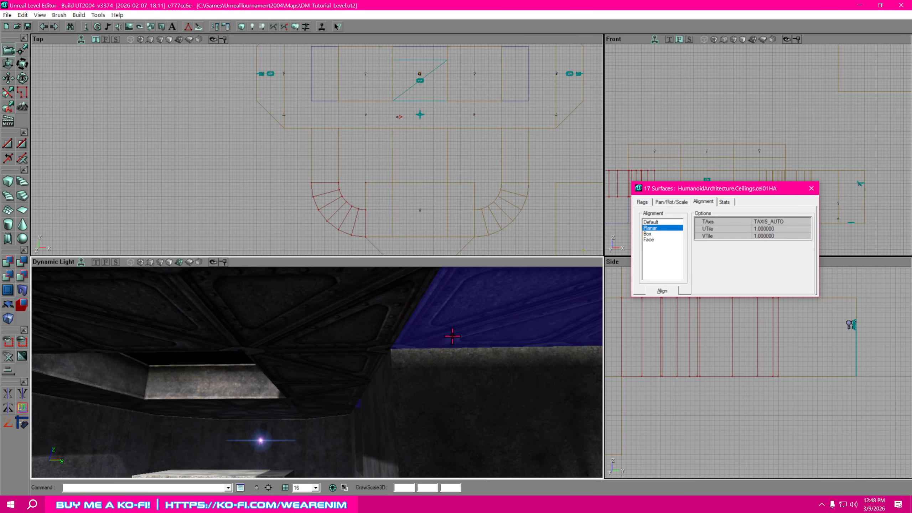
{"action": "left_click_drag", "start_coordinate": [372, 371], "coordinate": [352, 386]}
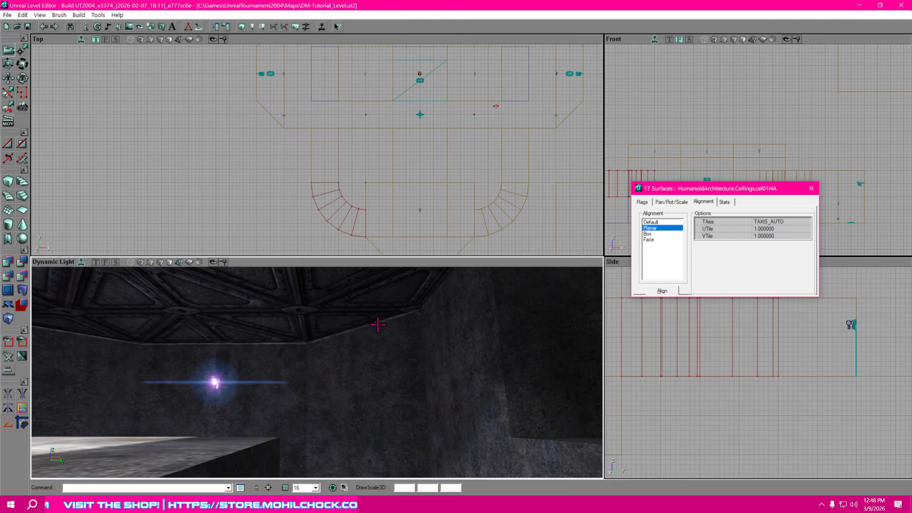
{"action": "mouse_move", "coordinate": [376, 320]}
{"action": "left_mouse_down"}
{"action": "mouse_move", "coordinate": [376, 363]}
{"action": "mouse_move", "coordinate": [523, 373]}
{"action": "left_mouse_up"}
{"action": "left_click", "coordinate": [672, 203]}
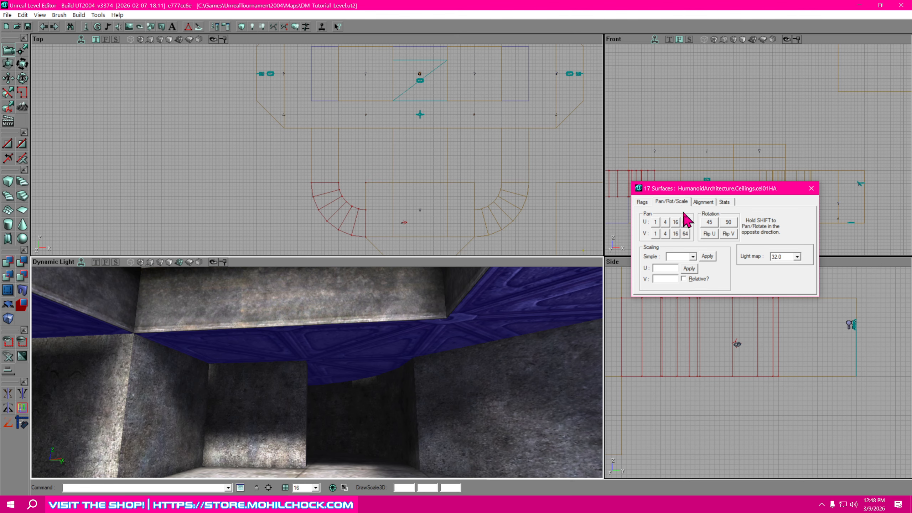
{"action": "left_click", "coordinate": [685, 233]}
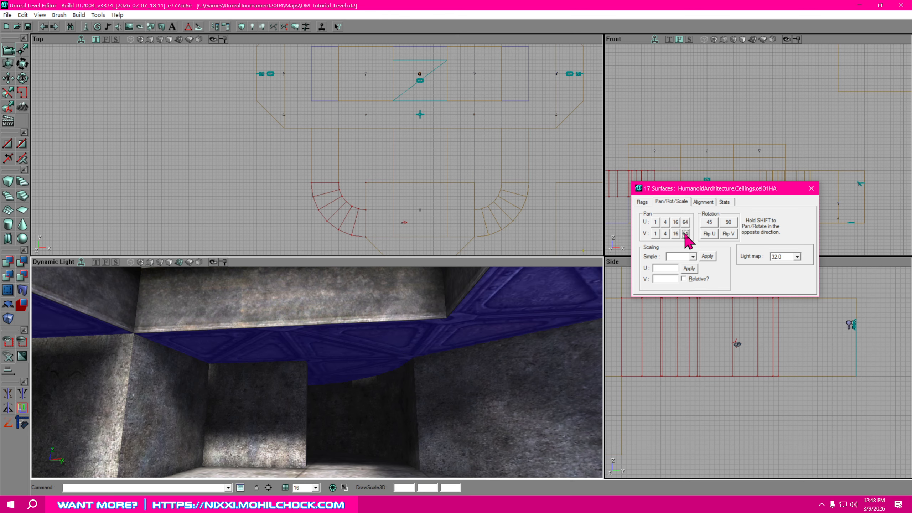
Examine how the panned ceiling texture lines up across the back room, the adjoining ceiling and the curved corridors
{"action": "left_click_drag", "start_coordinate": [422, 377], "coordinate": [402, 391]}
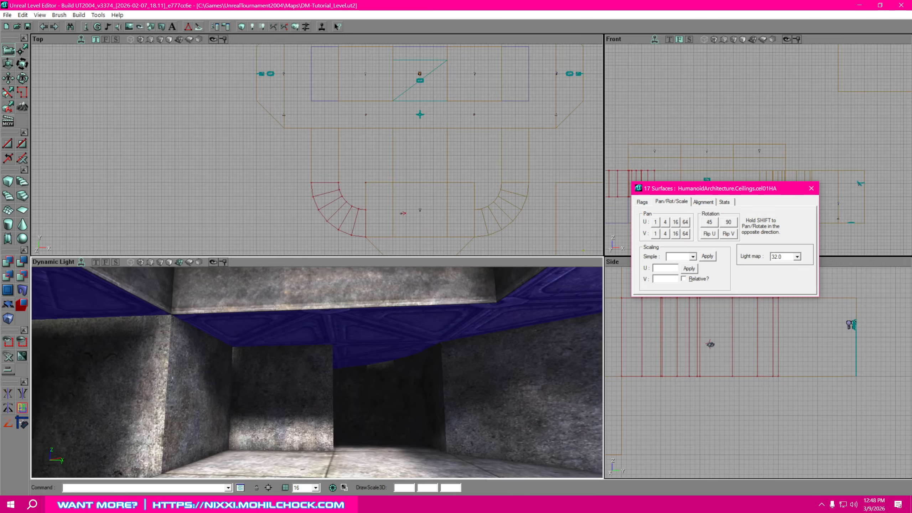
{"action": "mouse_move", "coordinate": [403, 391]}
{"action": "right_mouse_down"}
{"action": "mouse_move", "coordinate": [369, 378]}
{"action": "mouse_move", "coordinate": [413, 381]}
{"action": "right_mouse_up"}
{"action": "mouse_move", "coordinate": [413, 381]}
{"action": "left_mouse_down"}
{"action": "mouse_move", "coordinate": [448, 383]}
{"action": "mouse_move", "coordinate": [427, 387]}
{"action": "left_mouse_up"}
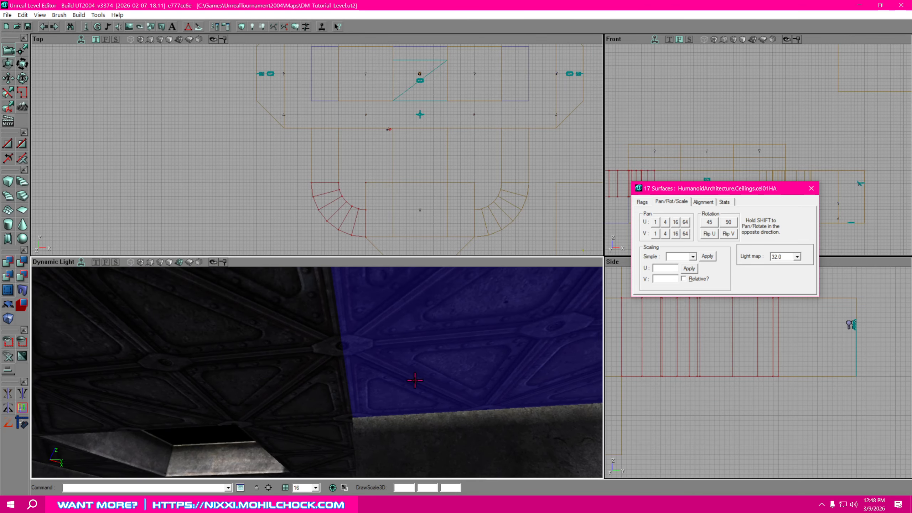
{"action": "right_click_drag", "start_coordinate": [417, 413], "coordinate": [417, 426]}
{"action": "left_click_drag", "start_coordinate": [417, 426], "coordinate": [532, 423]}
{"action": "right_click_drag", "start_coordinate": [531, 423], "coordinate": [578, 418]}
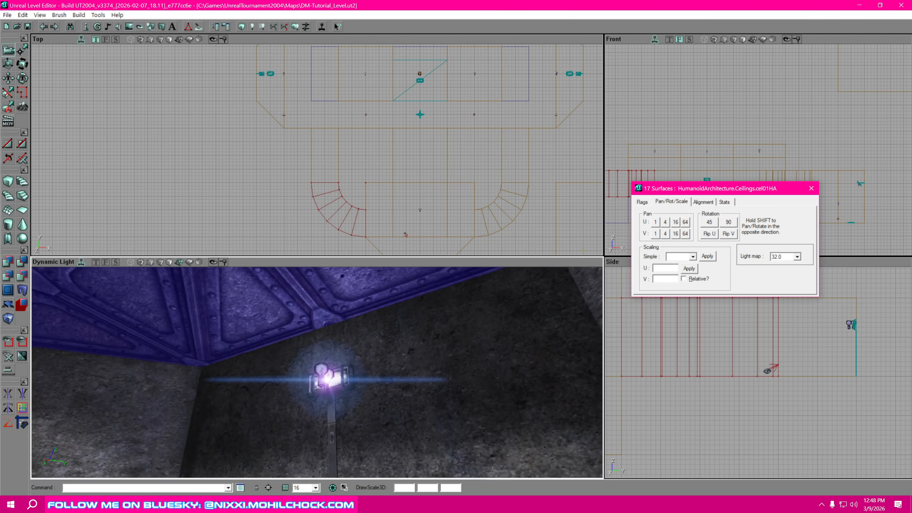
{"action": "left_click_drag", "start_coordinate": [578, 419], "coordinate": [556, 404]}
{"action": "right_click_drag", "start_coordinate": [557, 404], "coordinate": [589, 402]}
{"action": "right_click_drag", "start_coordinate": [388, 420], "coordinate": [456, 424]}
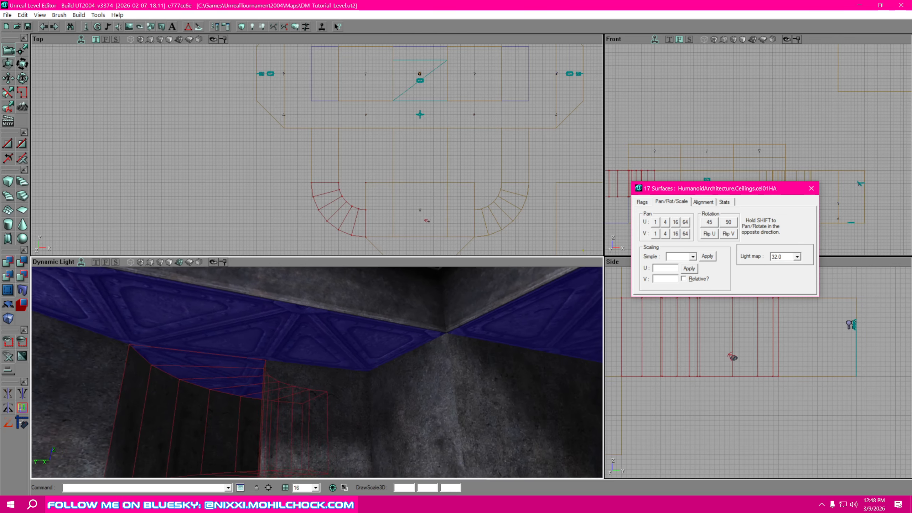
{"action": "left_click_drag", "start_coordinate": [456, 424], "coordinate": [429, 428]}
{"action": "right_click_drag", "start_coordinate": [429, 427], "coordinate": [435, 441]}
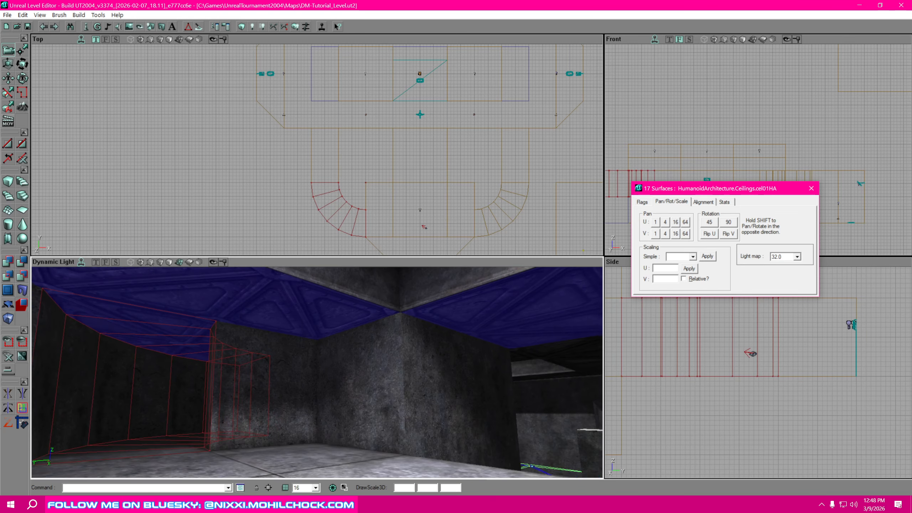
Set the light map scale of the selected ceiling surfaces to 4.0 and close the surface properties
{"action": "left_click", "coordinate": [797, 257]}
{"action": "left_click", "coordinate": [782, 277]}
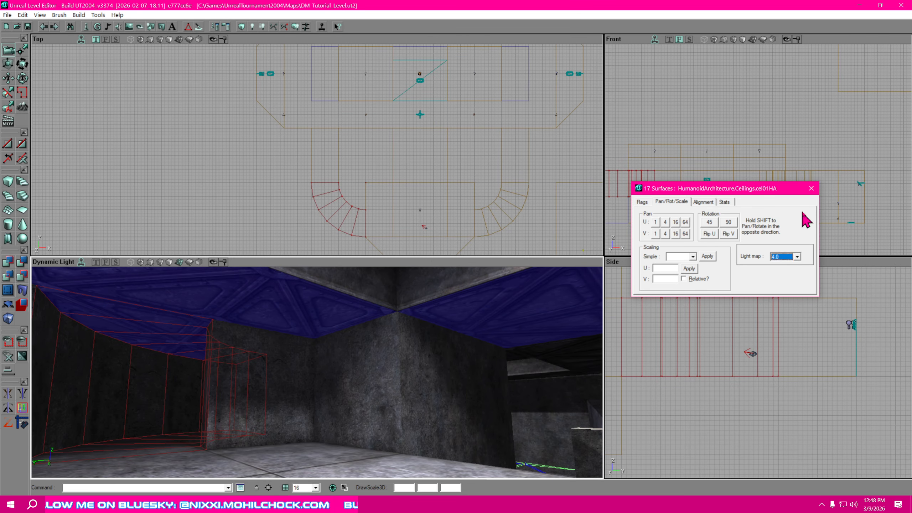
{"action": "left_click", "coordinate": [811, 189]}
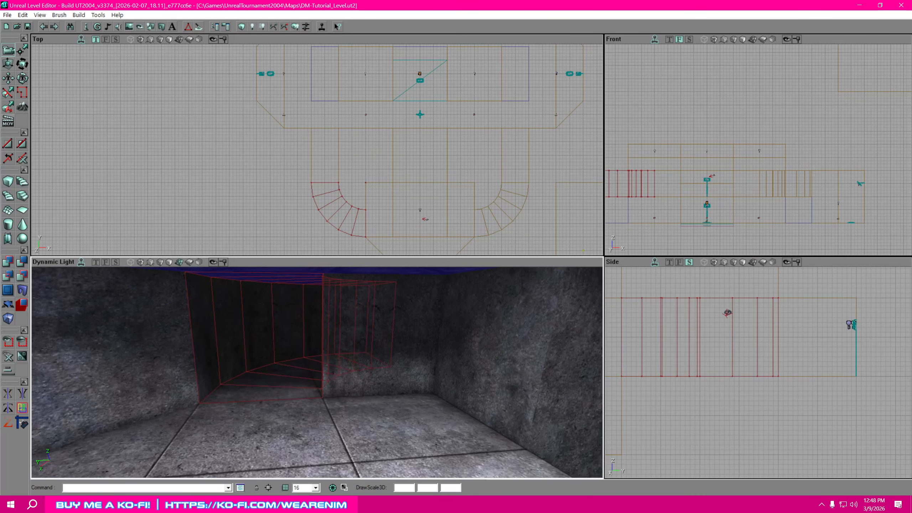
Start a new surface selection with the back room floor and the floor segments of the first curved corridor
{"action": "mouse_move", "coordinate": [401, 405]}
{"action": "right_mouse_down"}
{"action": "mouse_move", "coordinate": [366, 419]}
{"action": "mouse_move", "coordinate": [401, 405]}
{"action": "right_mouse_up"}
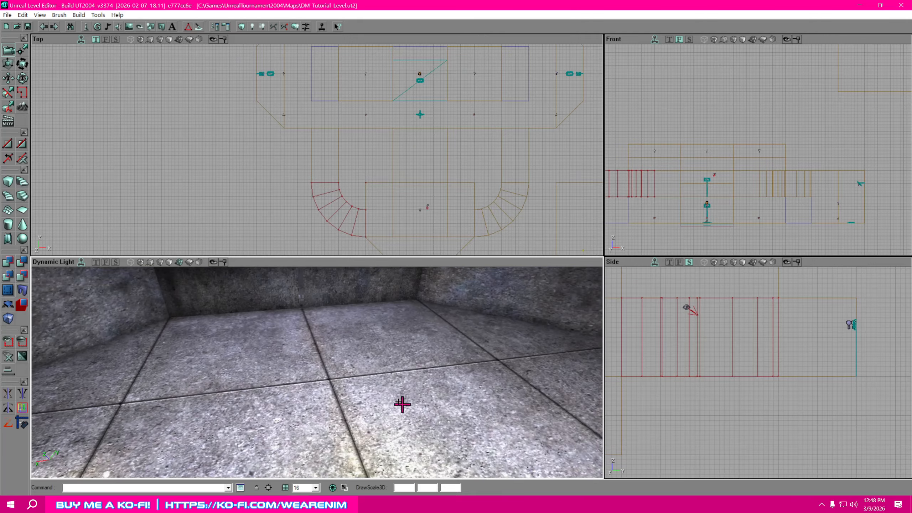
{"action": "left_click", "coordinate": [369, 364]}
{"action": "right_click_drag", "start_coordinate": [368, 365], "coordinate": [442, 366]}
{"action": "left_click", "coordinate": [258, 394], "text": "ctrl"}
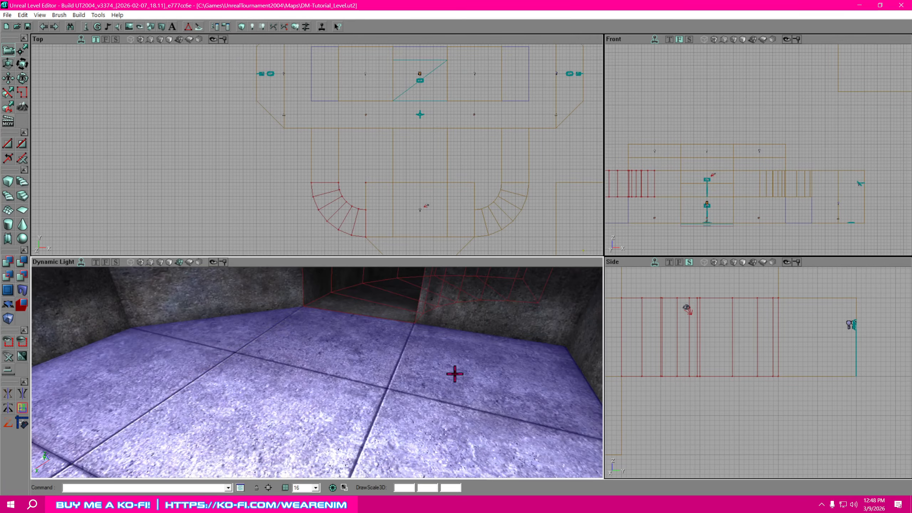
{"action": "right_click_drag", "start_coordinate": [378, 317], "coordinate": [407, 358]}
{"action": "left_click", "coordinate": [336, 400], "text": "ctrl"}
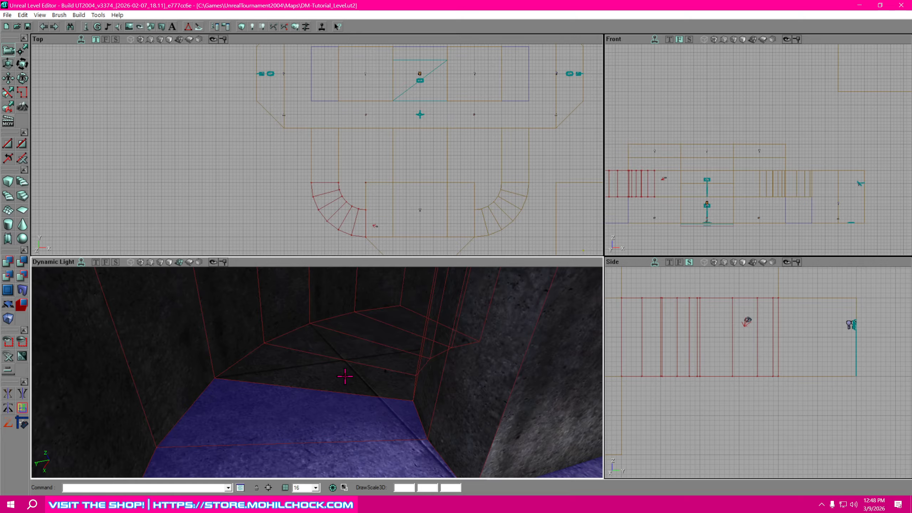
{"action": "left_click", "coordinate": [343, 375], "text": "ctrl"}
{"action": "left_click", "coordinate": [362, 360], "text": "ctrl"}
{"action": "left_click", "coordinate": [385, 336], "text": "ctrl"}
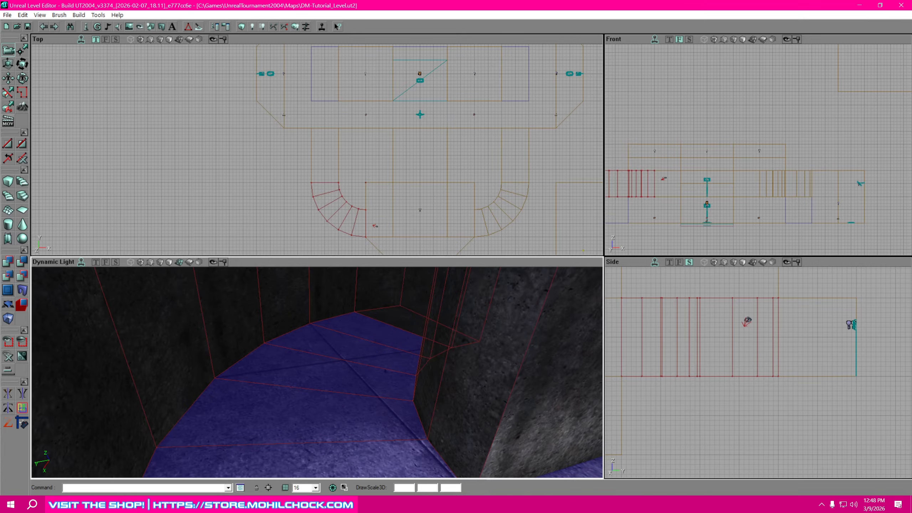
{"action": "left_click_drag", "start_coordinate": [367, 352], "coordinate": [369, 352]}
{"action": "left_click", "coordinate": [453, 342], "text": "ctrl"}
Add the floor segments of the opposite curved corridor to the floor selection
{"action": "left_click_drag", "start_coordinate": [430, 353], "coordinate": [490, 339]}
{"action": "left_click", "coordinate": [372, 408], "text": "ctrl"}
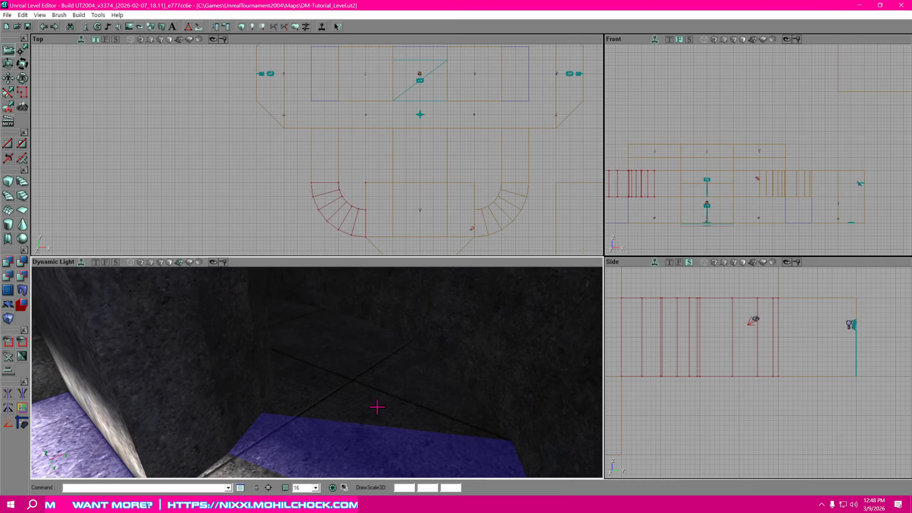
{"action": "left_click", "coordinate": [377, 405], "text": "ctrl"}
{"action": "left_click", "coordinate": [317, 354], "text": "ctrl"}
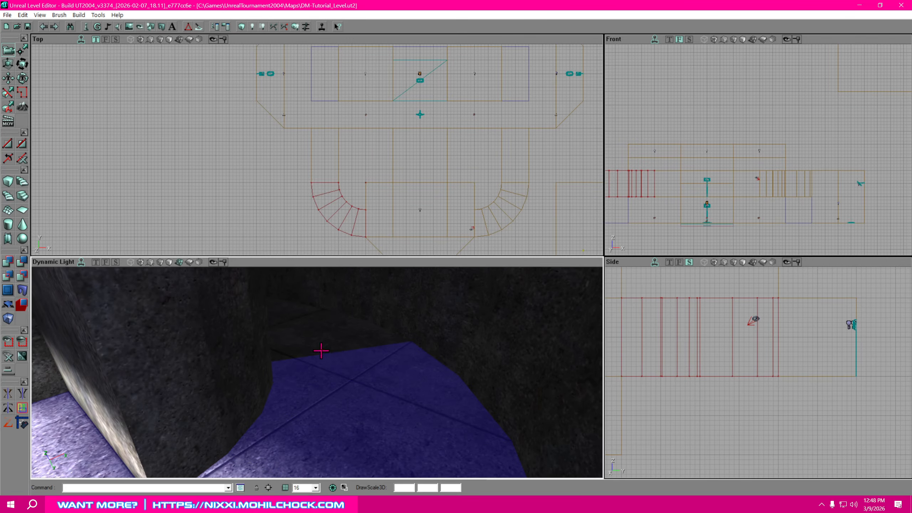
{"action": "left_click", "coordinate": [324, 334], "text": "ctrl"}
{"action": "left_click", "coordinate": [312, 325], "text": "ctrl"}
Add the lower passage floor to the selection, set a finer light map scale for the selected floors, and close the surface properties
{"action": "right_click_drag", "start_coordinate": [360, 343], "coordinate": [220, 399]}
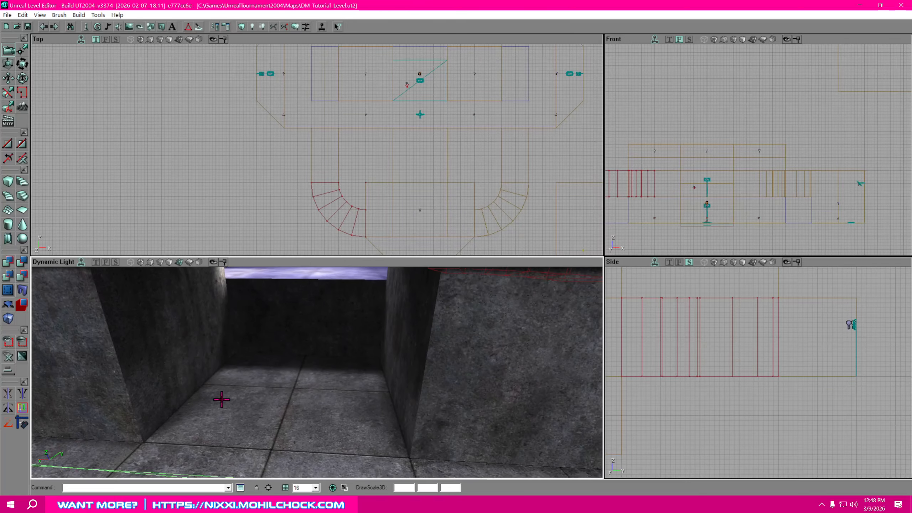
{"action": "left_click", "coordinate": [308, 408]}
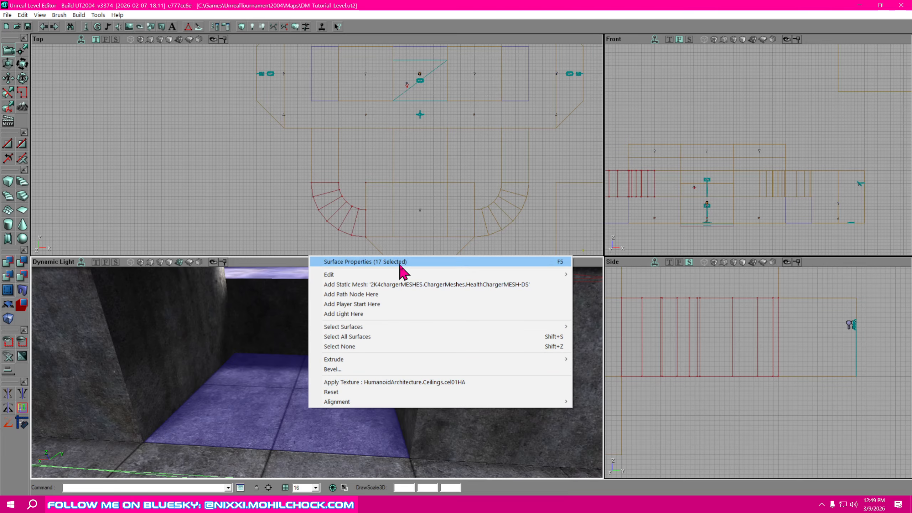
{"action": "left_click", "coordinate": [400, 263]}
{"action": "left_click", "coordinate": [796, 256]}
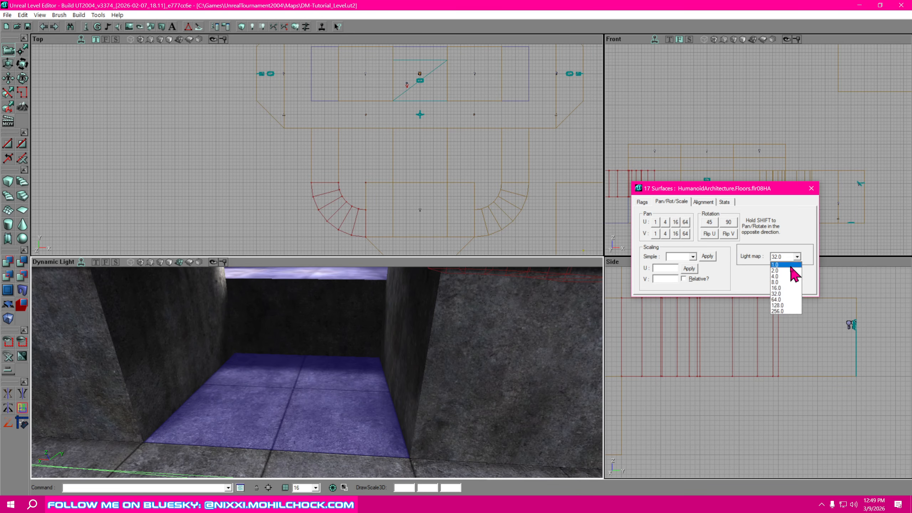
{"action": "left_click", "coordinate": [782, 285]}
{"action": "left_click", "coordinate": [811, 189]}
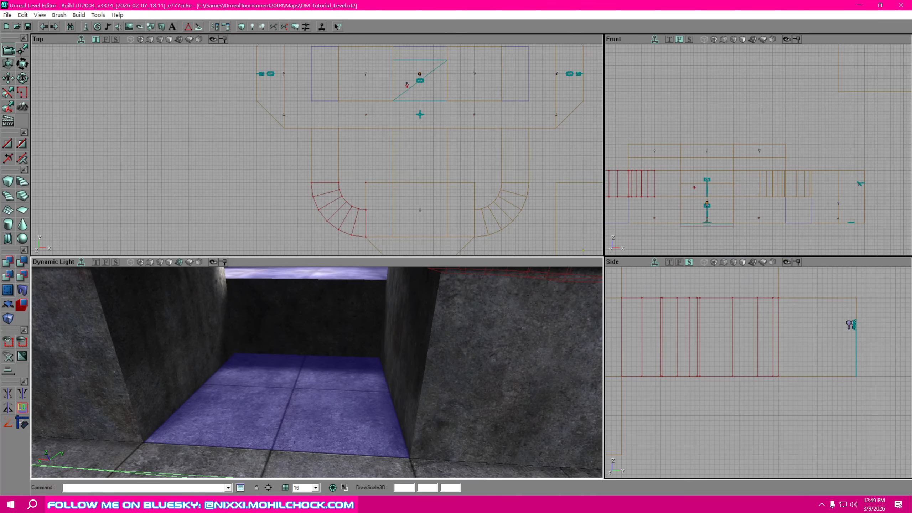
Examine the lighting, shadows and textures of the raised back room and its central opening from inside and from the arena
{"action": "left_click_drag", "start_coordinate": [317, 373], "coordinate": [332, 338]}
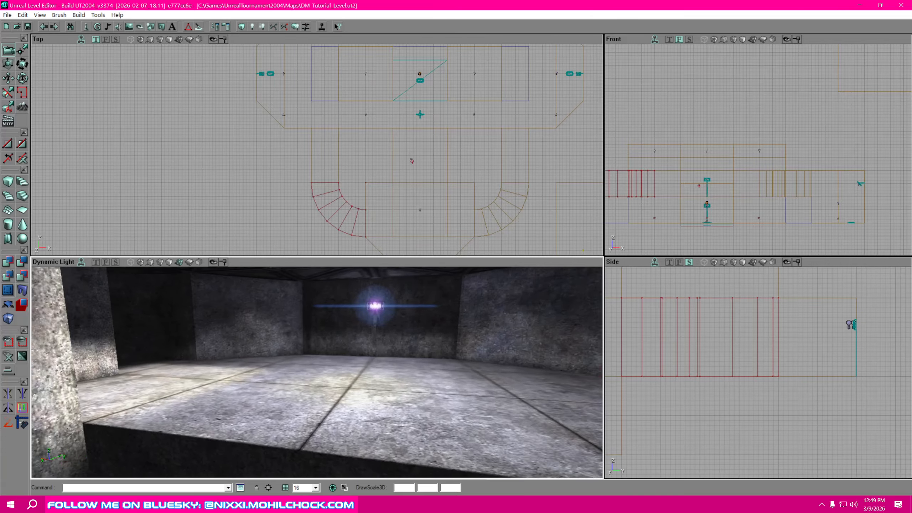
{"action": "mouse_move", "coordinate": [317, 372]}
{"action": "left_mouse_down"}
{"action": "mouse_move", "coordinate": [341, 377]}
{"action": "mouse_move", "coordinate": [345, 398]}
{"action": "mouse_move", "coordinate": [369, 399]}
{"action": "left_mouse_up"}
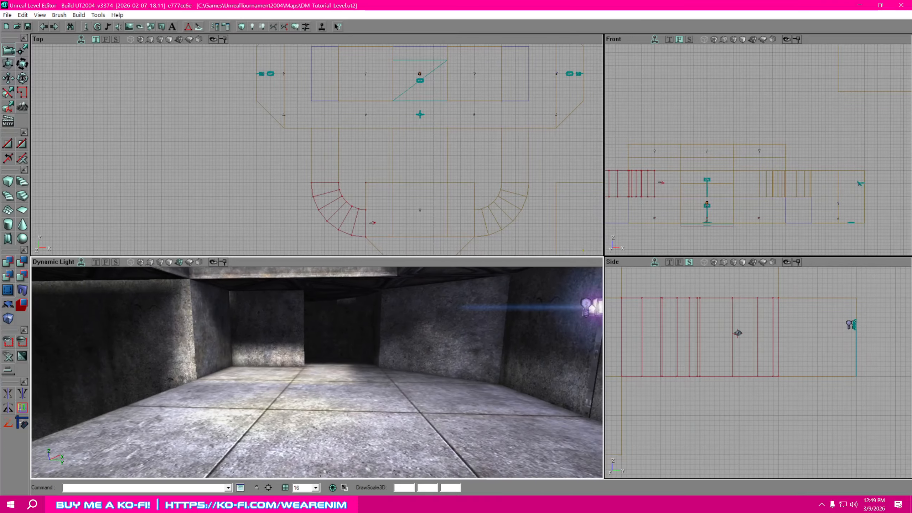
{"action": "right_click_drag", "start_coordinate": [369, 399], "coordinate": [341, 395]}
{"action": "mouse_move", "coordinate": [317, 372]}
{"action": "left_mouse_down"}
{"action": "mouse_move", "coordinate": [345, 375]}
{"action": "mouse_move", "coordinate": [312, 381]}
{"action": "left_mouse_up"}
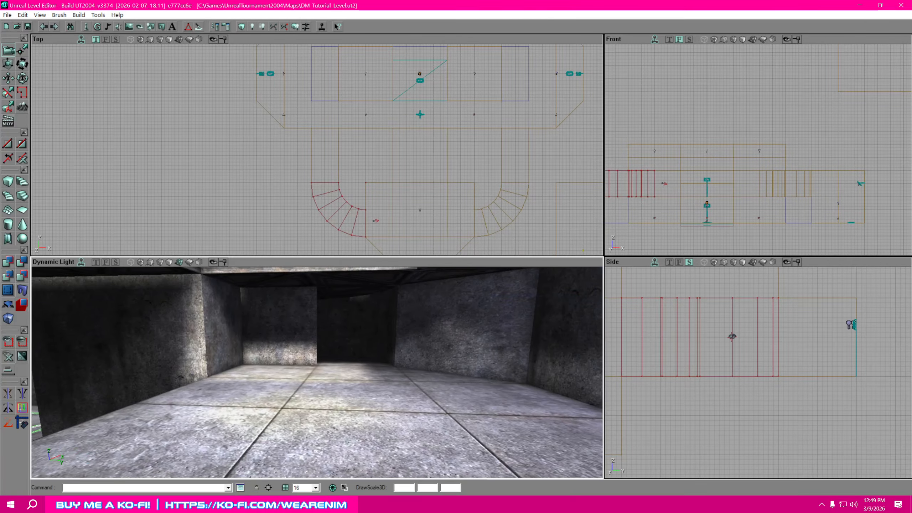
{"action": "right_click_drag", "start_coordinate": [312, 381], "coordinate": [336, 380]}
{"action": "left_click_drag", "start_coordinate": [317, 372], "coordinate": [267, 356]}
{"action": "right_click_drag", "start_coordinate": [267, 356], "coordinate": [345, 385]}
{"action": "mouse_move", "coordinate": [345, 384]}
{"action": "left_mouse_down"}
{"action": "mouse_move", "coordinate": [350, 414]}
{"action": "mouse_move", "coordinate": [330, 423]}
{"action": "left_mouse_up"}
{"action": "left_click_drag", "start_coordinate": [317, 372], "coordinate": [313, 391]}
{"action": "right_click_drag", "start_coordinate": [313, 391], "coordinate": [306, 376]}
{"action": "mouse_move", "coordinate": [305, 376]}
{"action": "left_mouse_down"}
{"action": "mouse_move", "coordinate": [307, 395]}
{"action": "mouse_move", "coordinate": [307, 367]}
{"action": "mouse_move", "coordinate": [319, 359]}
{"action": "mouse_move", "coordinate": [318, 386]}
{"action": "left_mouse_up"}
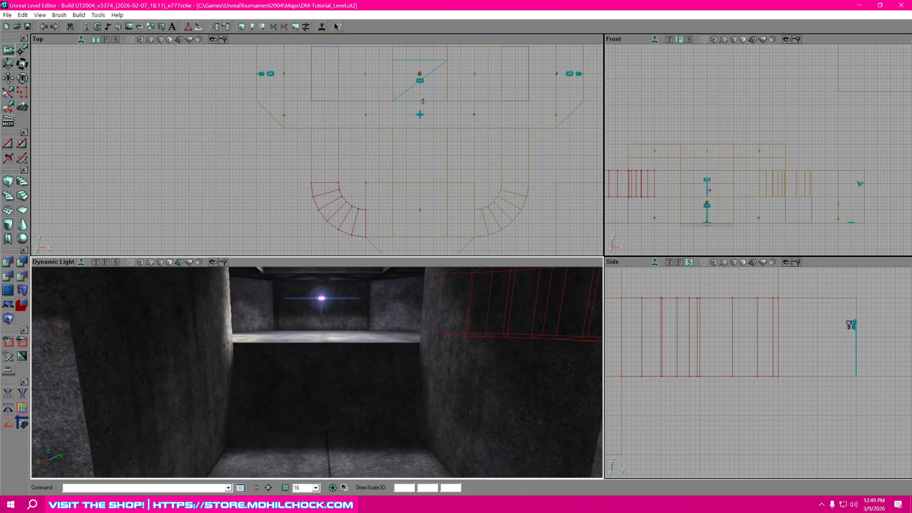
{"action": "left_click_drag", "start_coordinate": [317, 372], "coordinate": [315, 370]}
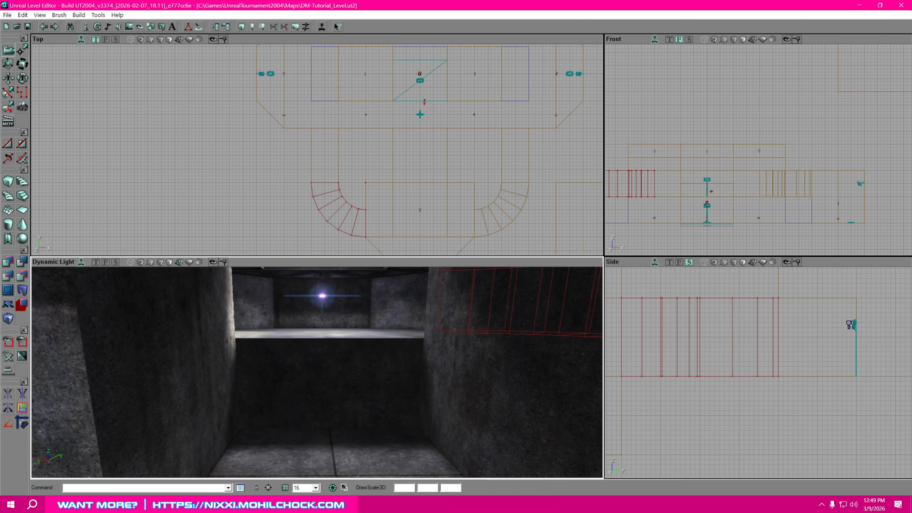
{"action": "mouse_move", "coordinate": [317, 372]}
{"action": "left_mouse_down"}
{"action": "mouse_move", "coordinate": [317, 394]}
{"action": "mouse_move", "coordinate": [288, 393]}
{"action": "mouse_move", "coordinate": [281, 372]}
{"action": "mouse_move", "coordinate": [259, 371]}
{"action": "mouse_move", "coordinate": [352, 375]}
{"action": "mouse_move", "coordinate": [353, 401]}
{"action": "mouse_move", "coordinate": [318, 365]}
{"action": "mouse_move", "coordinate": [324, 328]}
{"action": "left_mouse_up"}
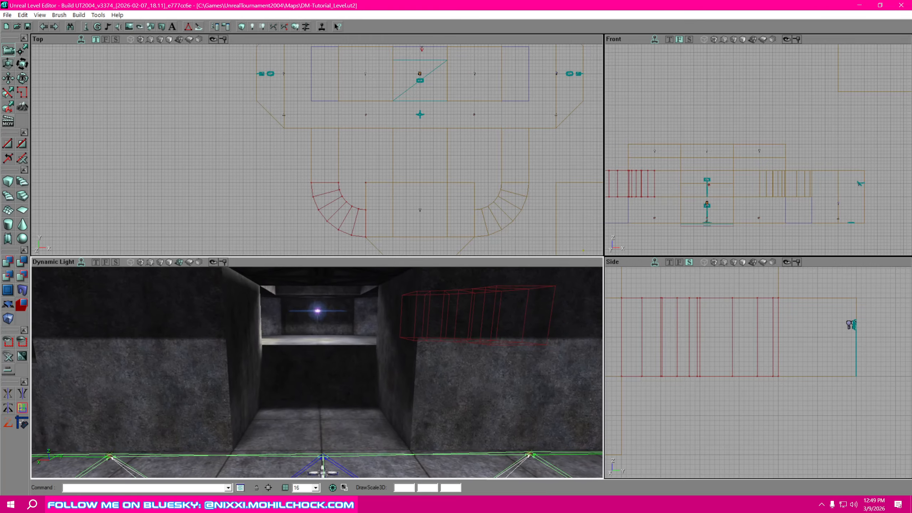
{"action": "mouse_move", "coordinate": [317, 373]}
{"action": "right_mouse_down"}
{"action": "mouse_move", "coordinate": [312, 315]}
{"action": "mouse_move", "coordinate": [315, 358]}
{"action": "right_mouse_up"}
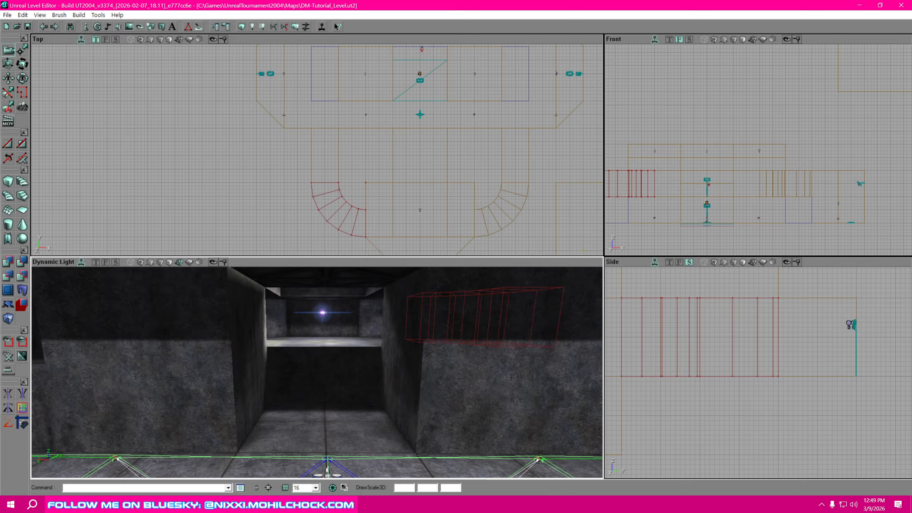